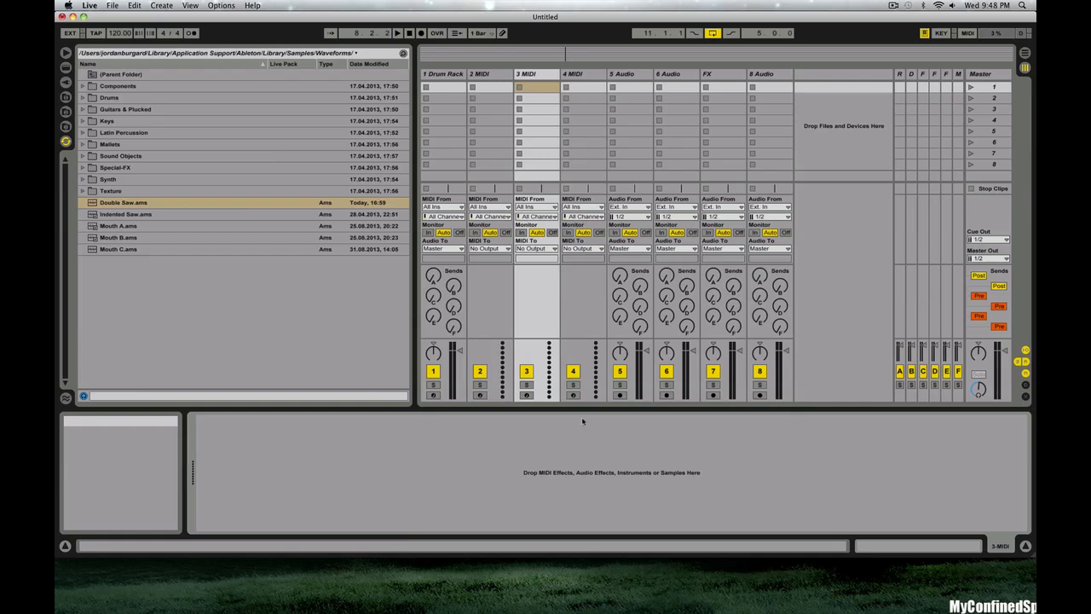
pyautogui.click(66, 66)
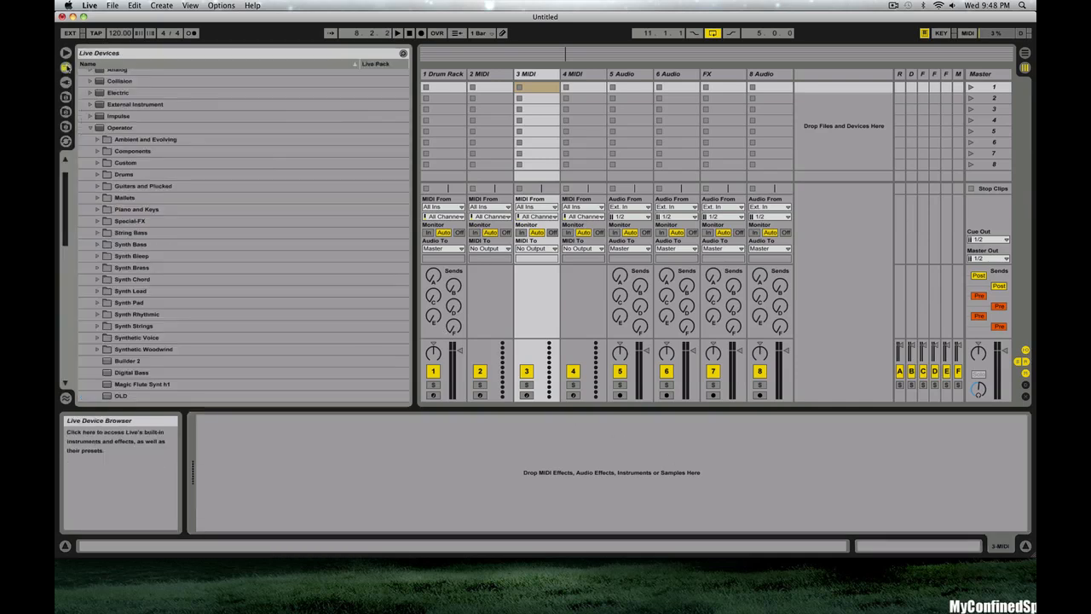
pyautogui.click(91, 129)
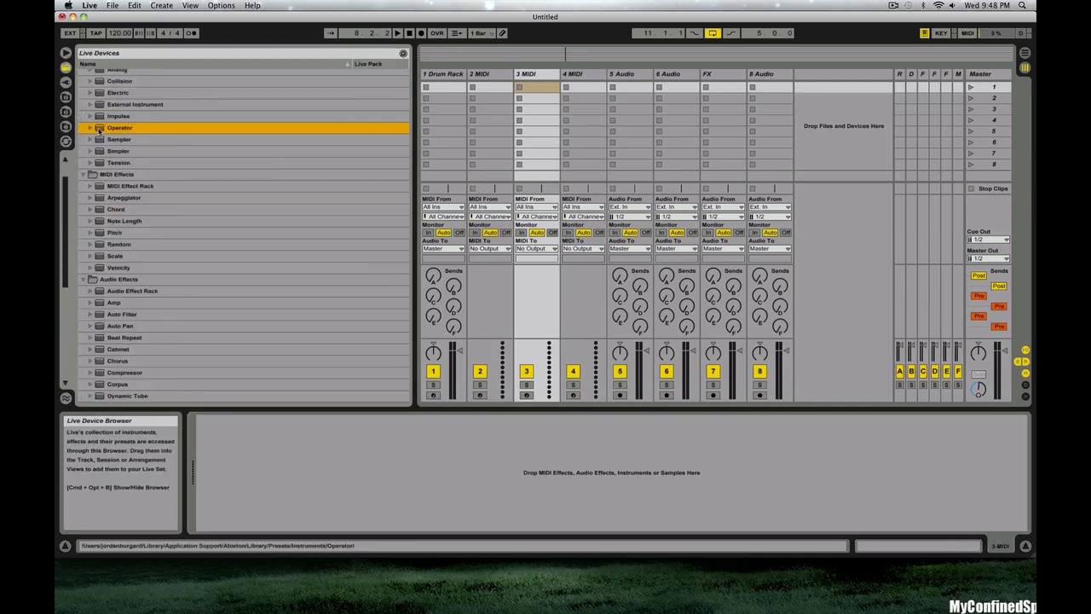
pyautogui.moveTo(547, 127); pyautogui.dragTo(548, 127)
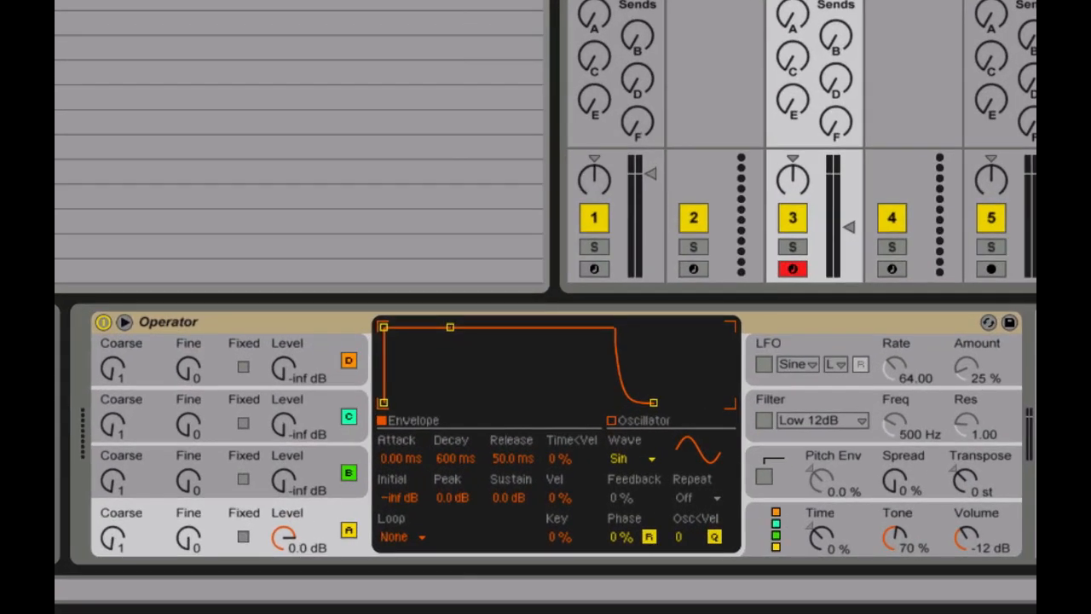
pyautogui.moveTo(849, 227); pyautogui.dragTo(850, 205)
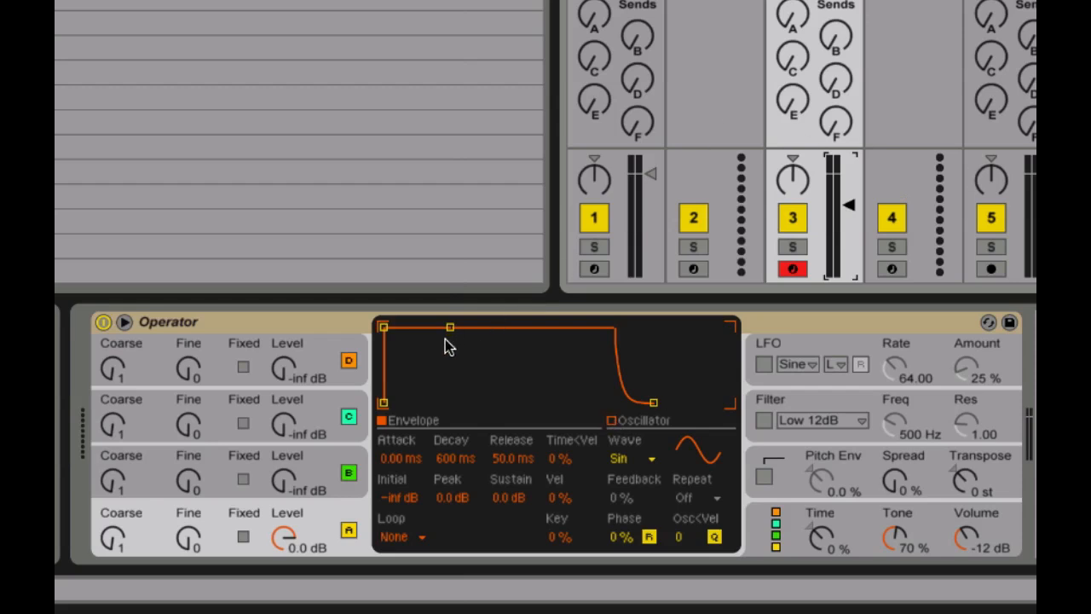
# Try the User waveform on oscillator A and switch its harmonics display between 32, 64 and 16.
pyautogui.click(248, 328)
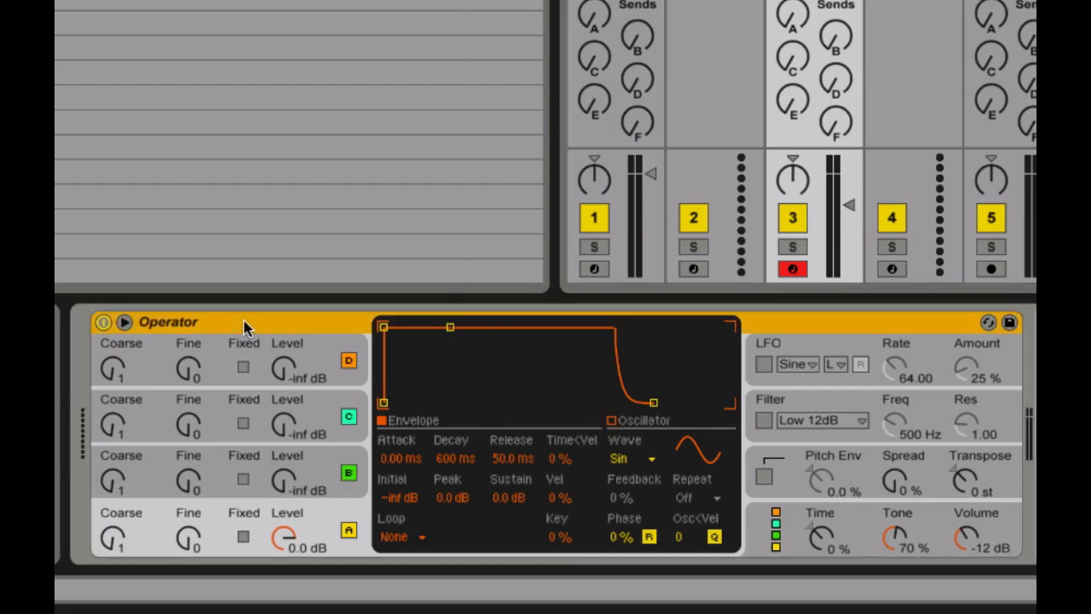
pyautogui.click(641, 460)
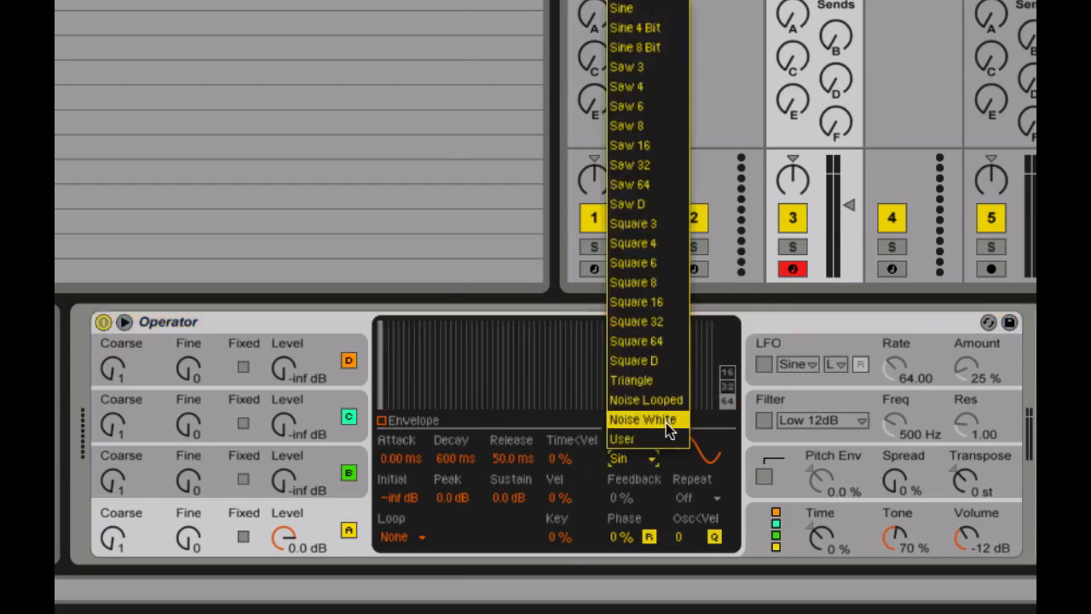
pyautogui.click(666, 423)
pyautogui.click(727, 390)
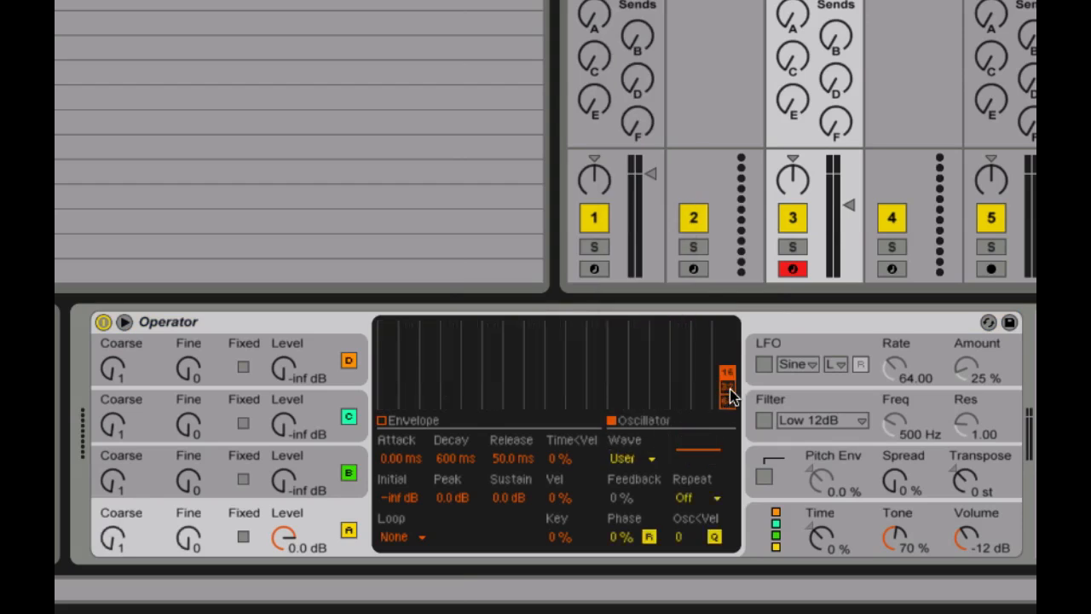
pyautogui.click(731, 402)
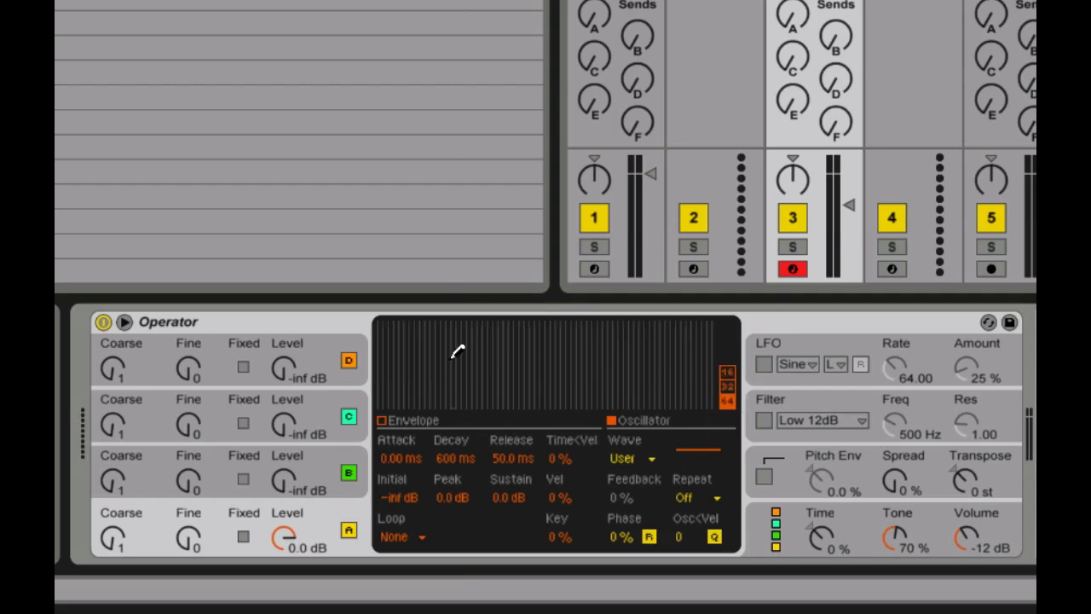
pyautogui.click(724, 374)
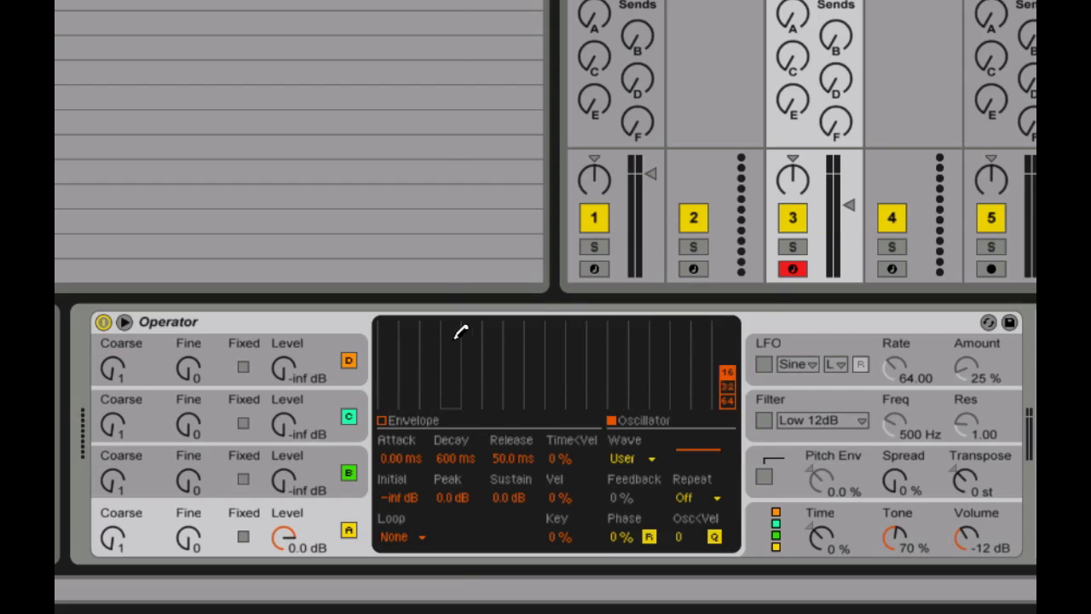
# Set oscillator A's waveform to Noise White.
pyautogui.click(630, 458)
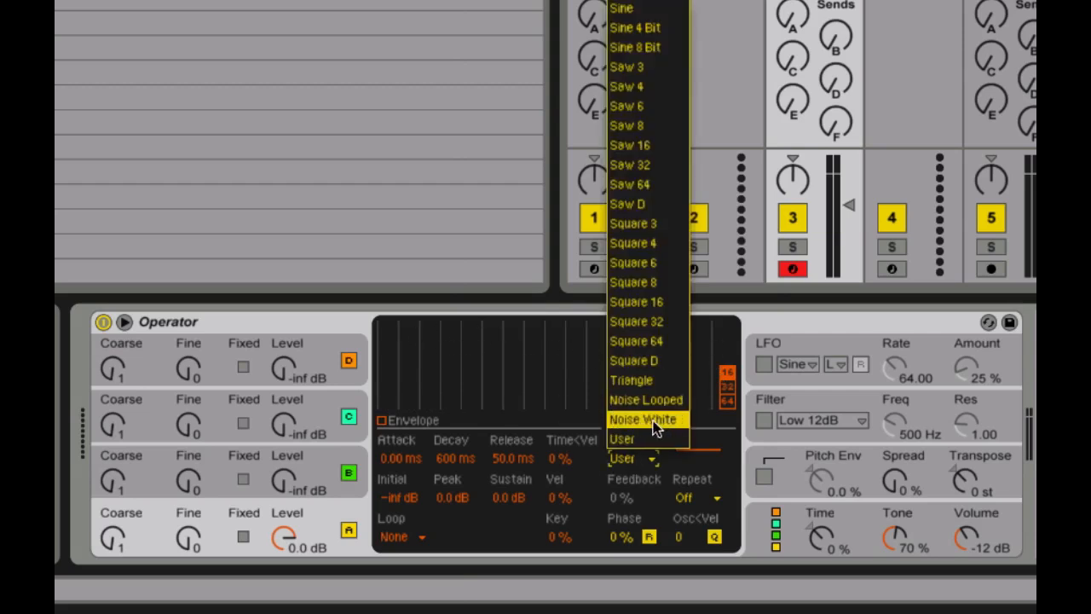
pyautogui.click(655, 426)
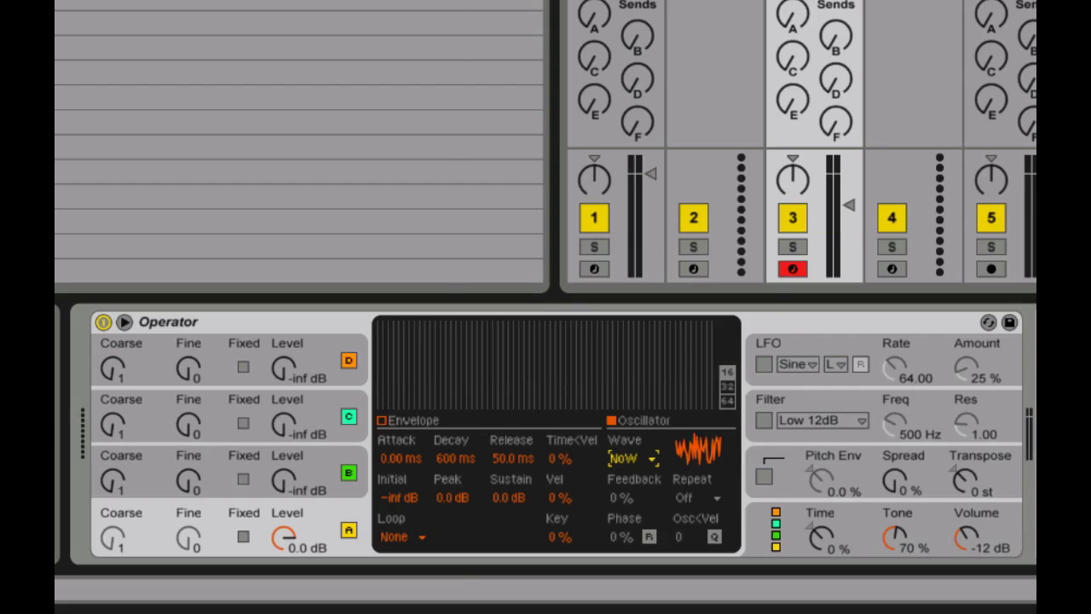
# Draw a C3 note filling the whole bar in track 3's MIDI clip and launch the clip.
pyautogui.hotkey('shift', 'Tab')
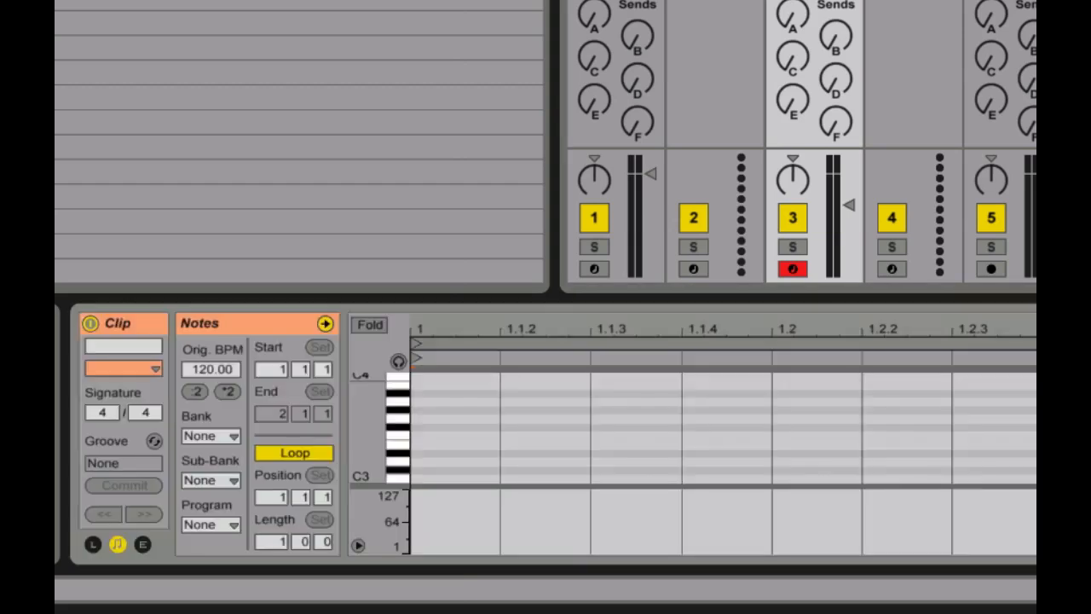
pyautogui.doubleClick(479, 479)
pyautogui.moveTo(499, 479); pyautogui.dragTo(1090, 479)
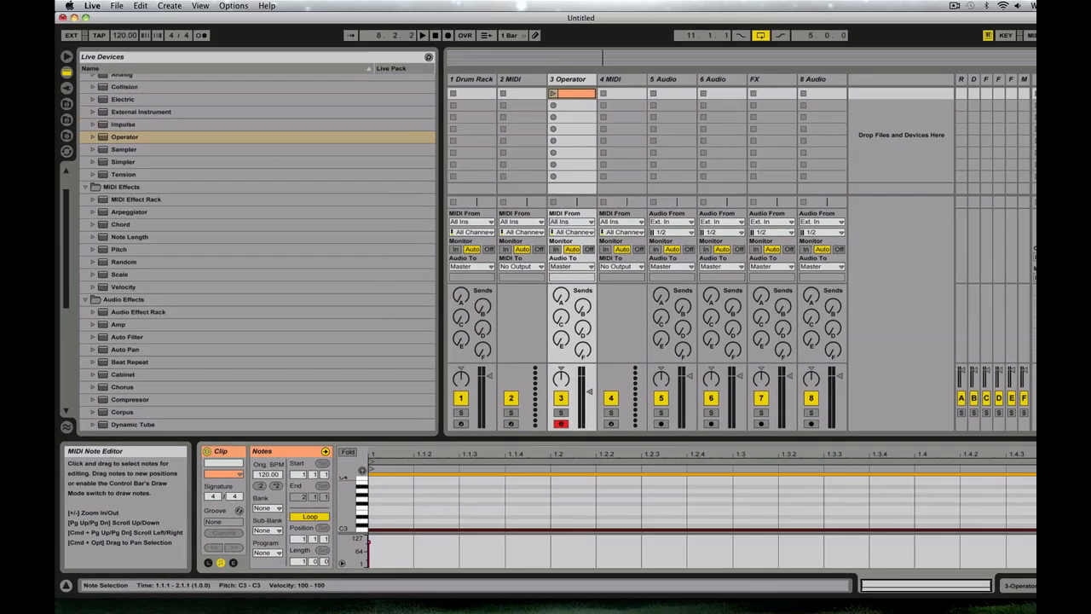
pyautogui.click(553, 93)
# Shape oscillator A's envelope in Operator with an attack of 5.00 s and a release of about 191 ms.
pyautogui.doubleClick(573, 80)
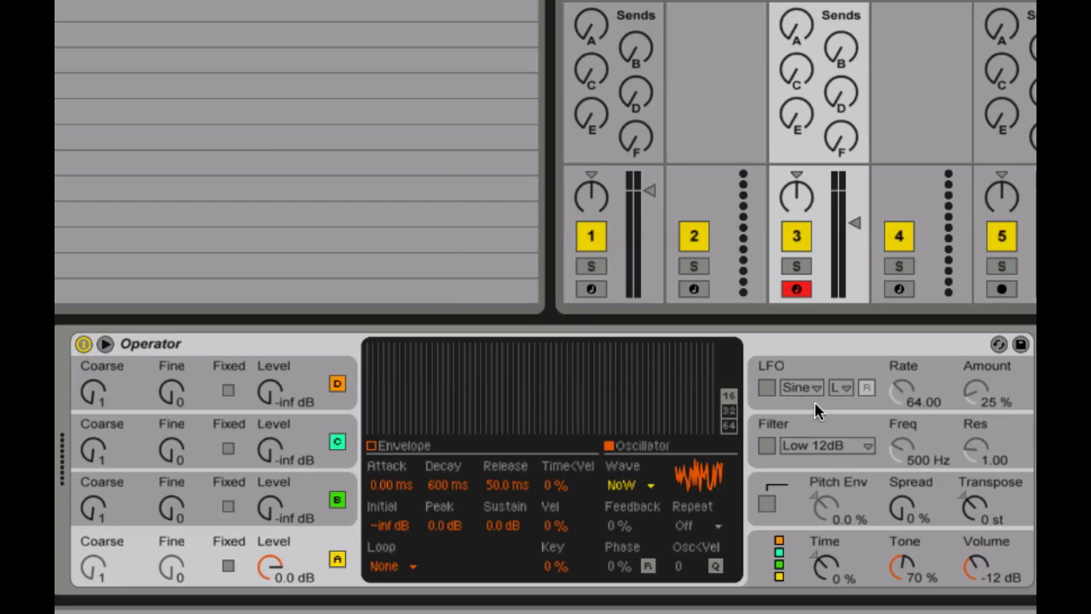
pyautogui.click(399, 450)
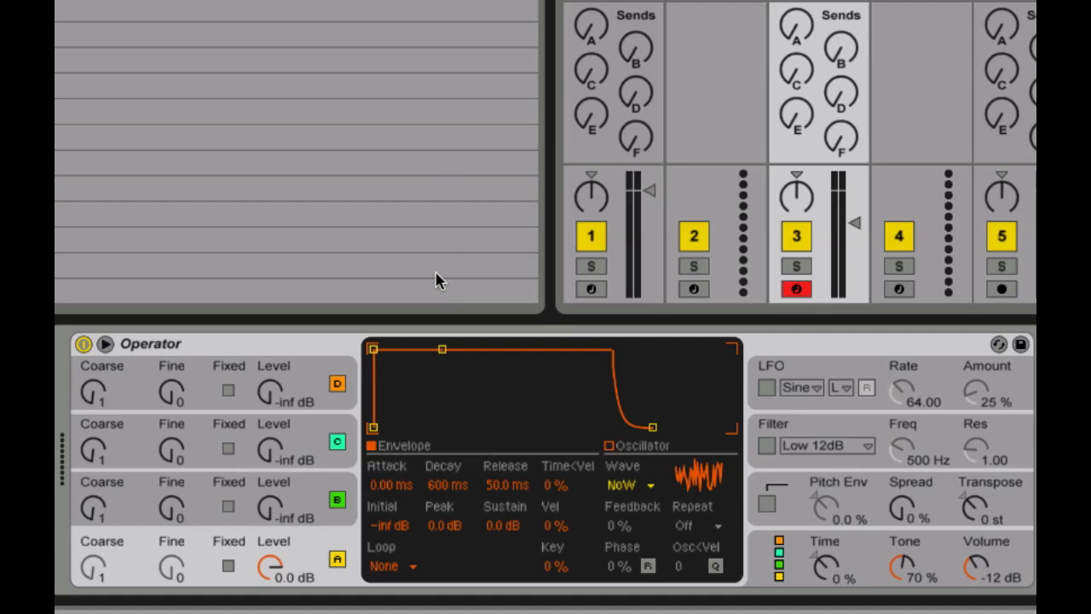
pyautogui.moveTo(373, 349); pyautogui.dragTo(478, 349)
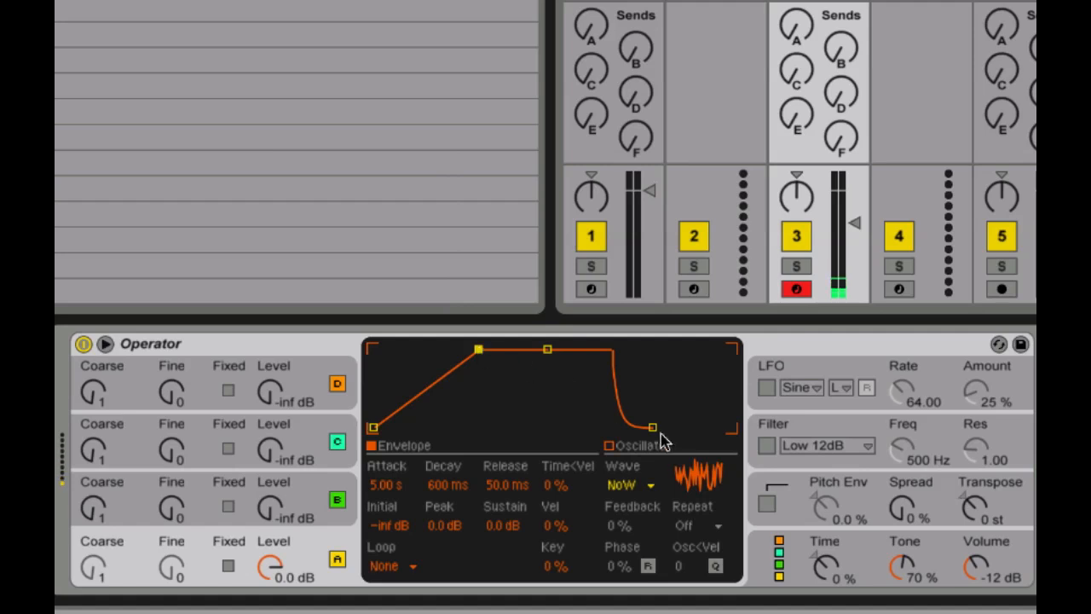
pyautogui.moveTo(653, 427); pyautogui.dragTo(667, 426)
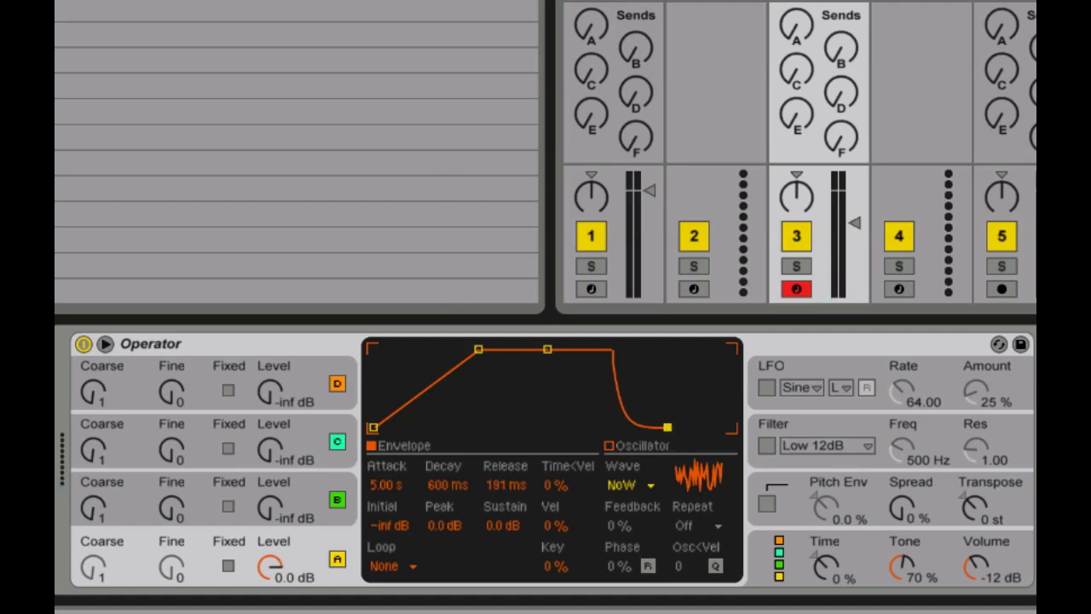
# Extend the MIDI clip's loop length to 8 bars and stretch the C3 note across it.
pyautogui.hotkey('shift', 'Tab')
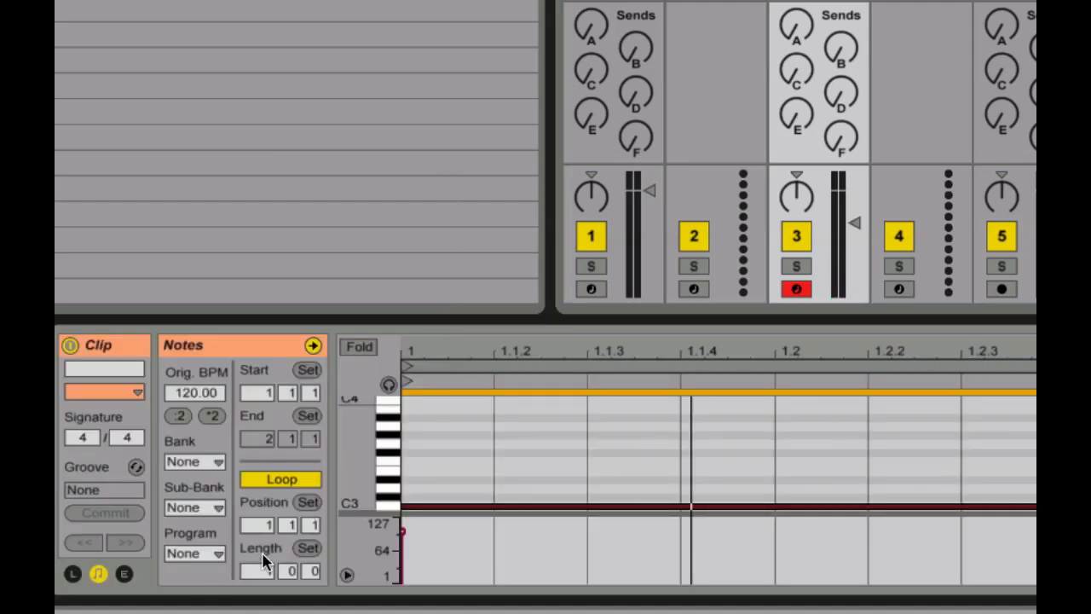
pyautogui.moveTo(264, 570); pyautogui.dragTo(263, 524)
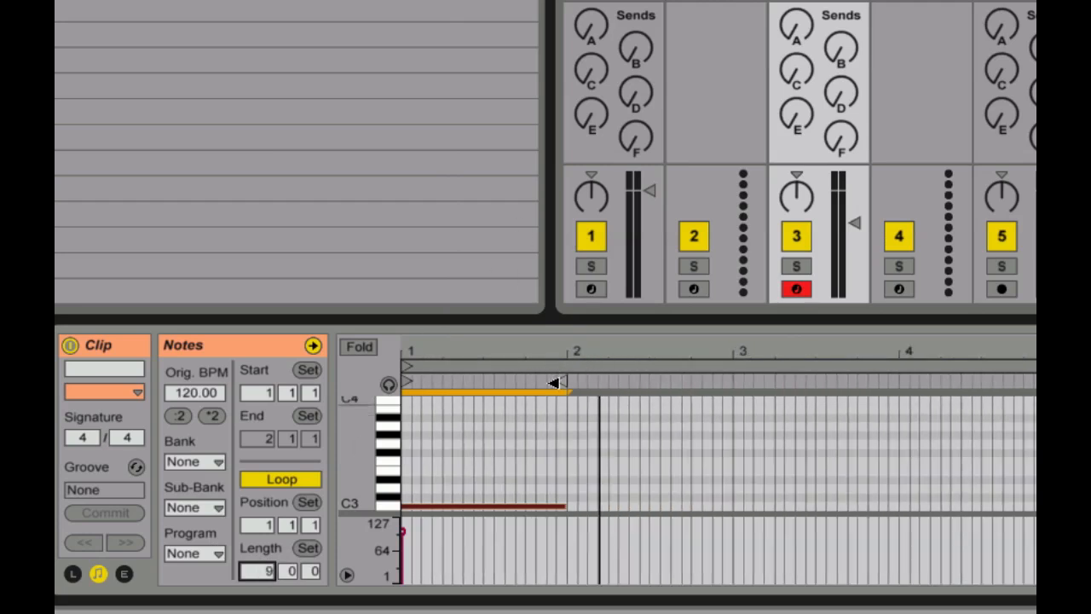
pyautogui.moveTo(557, 380)
pyautogui.mouseDown()
pyautogui.moveTo(1090, 380)
pyautogui.moveTo(1057, 380)
pyautogui.moveTo(1080, 366)
pyautogui.mouseUp()
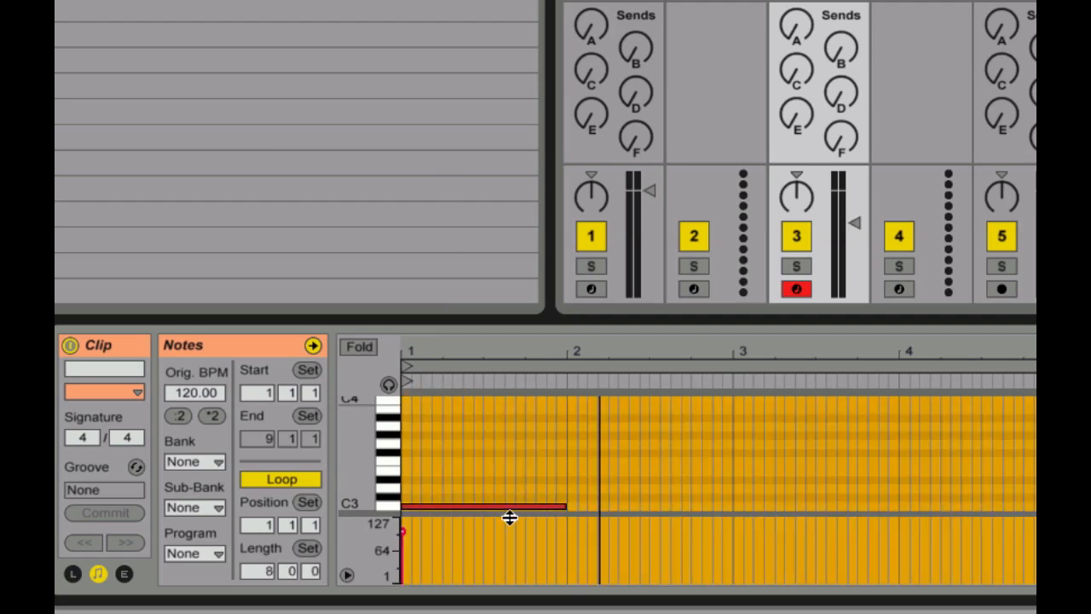
pyautogui.moveTo(566, 506); pyautogui.dragTo(1035, 505)
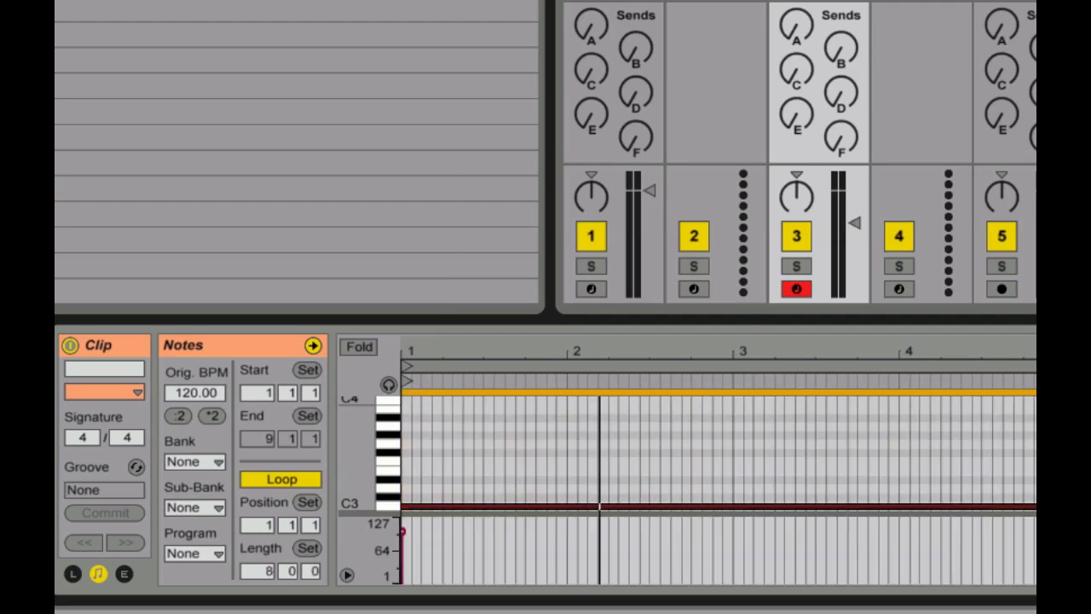
# Set Operator's Spread to 64 % and its Tone to 100 %.
pyautogui.hotkey('shift', 'Tab')
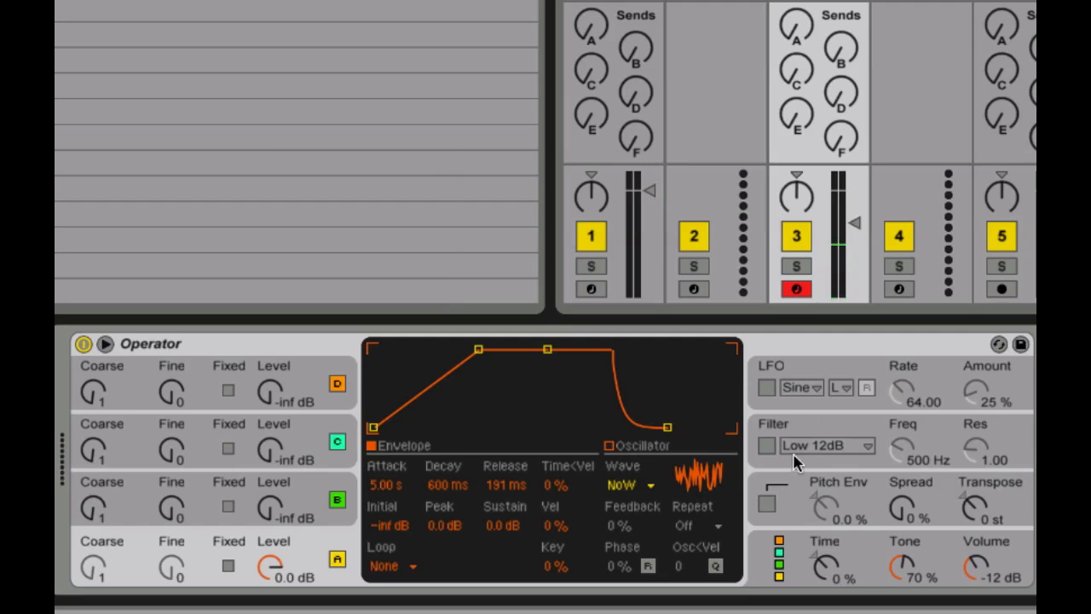
pyautogui.moveTo(903, 509); pyautogui.dragTo(904, 465)
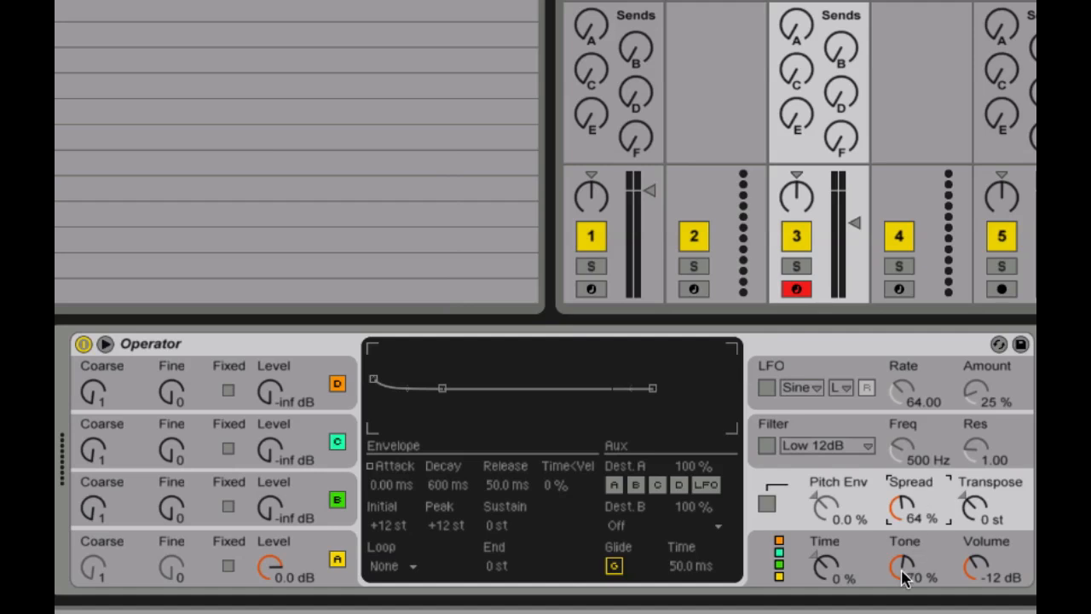
pyautogui.moveTo(909, 579); pyautogui.dragTo(916, 580)
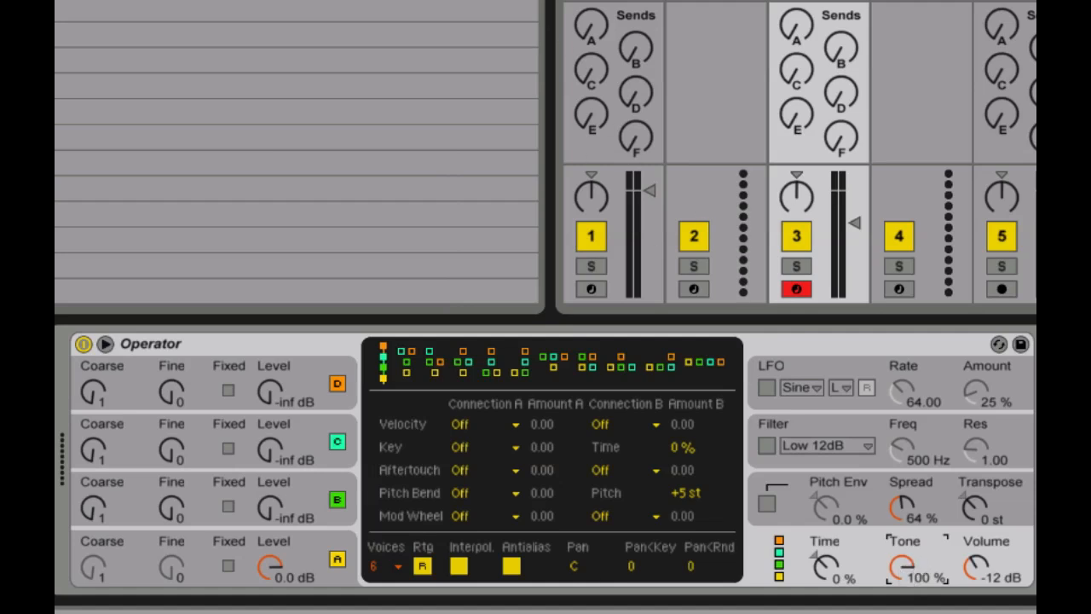
# Play the track 3 clip to audition the noise sound and check its playback against the note.
pyautogui.click(818, 3)
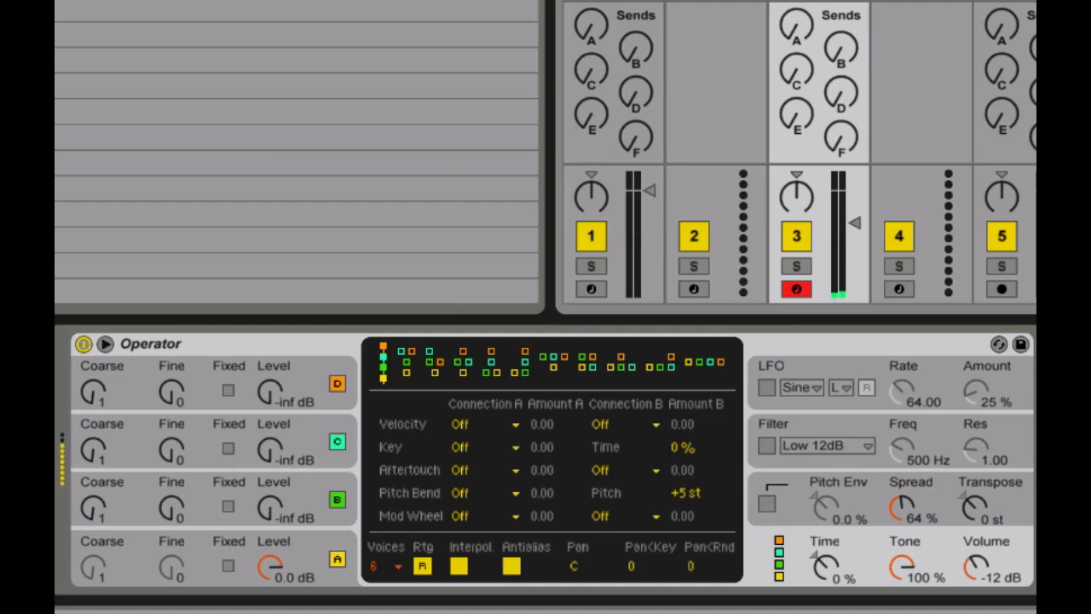
pyautogui.hotkey('shift', 'Tab')
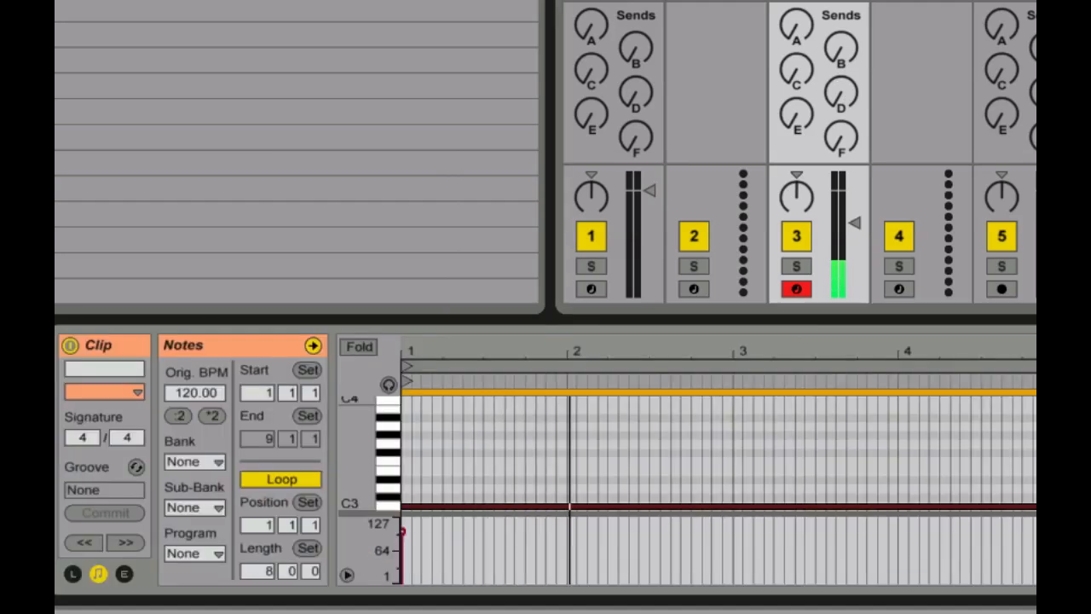
pyautogui.hotkey('shift', 'Tab')
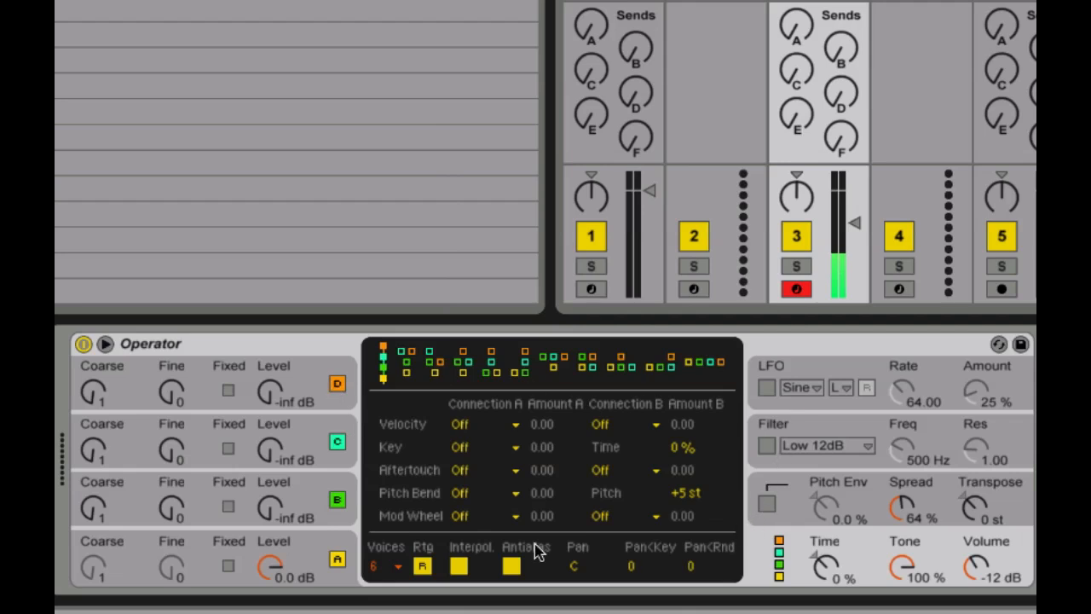
# Lengthen the release of oscillator A's envelope to 2.10 s and play a test note.
pyautogui.click(321, 552)
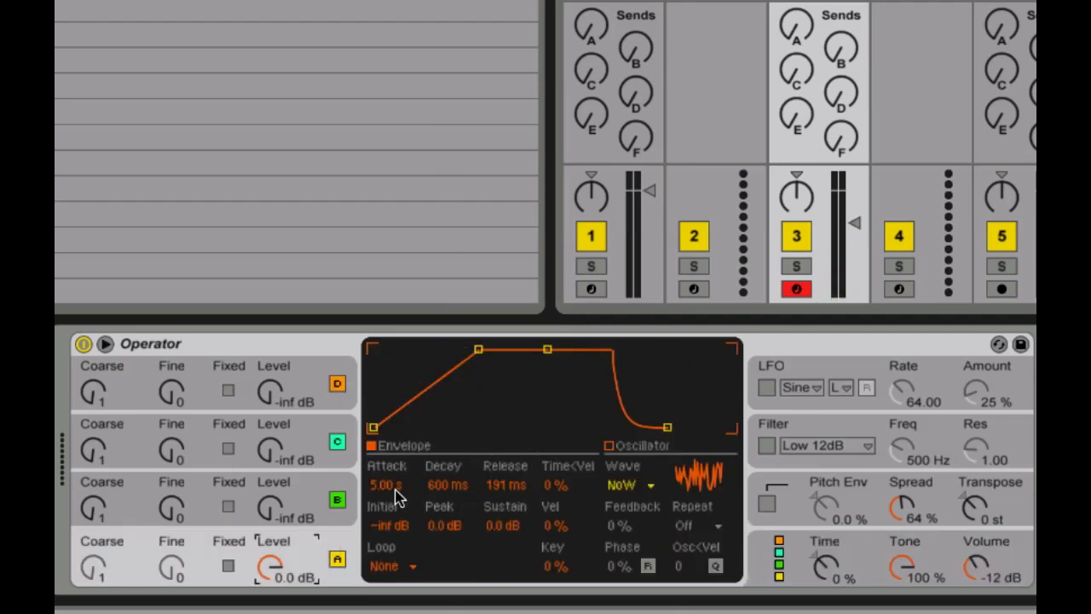
pyautogui.click(666, 427)
pyautogui.moveTo(666, 426); pyautogui.dragTo(689, 426)
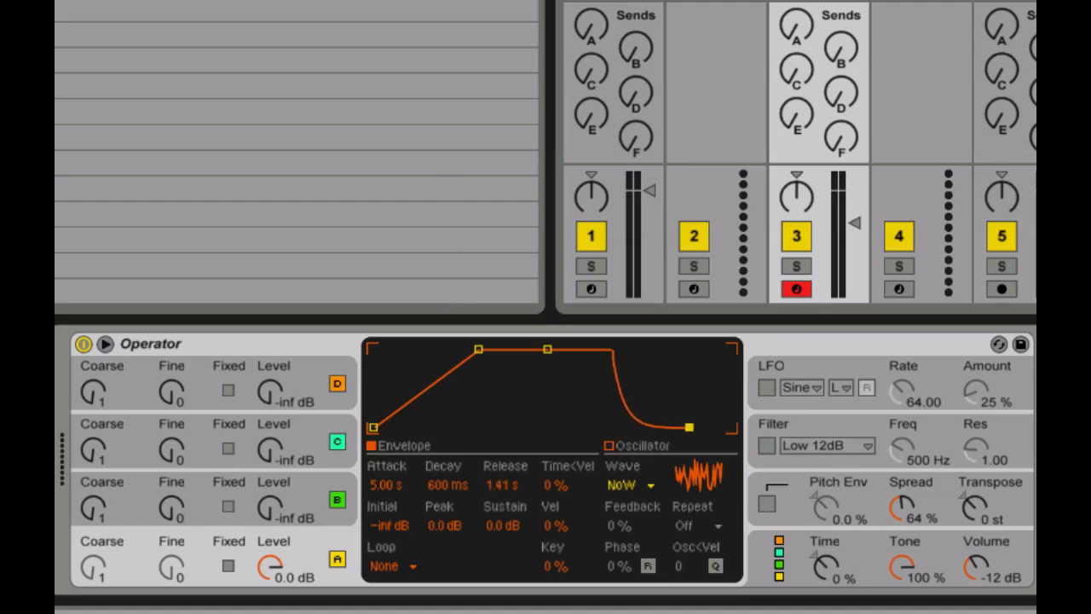
pyautogui.click(493, 486)
pyautogui.write('2')
pyautogui.press('Return')
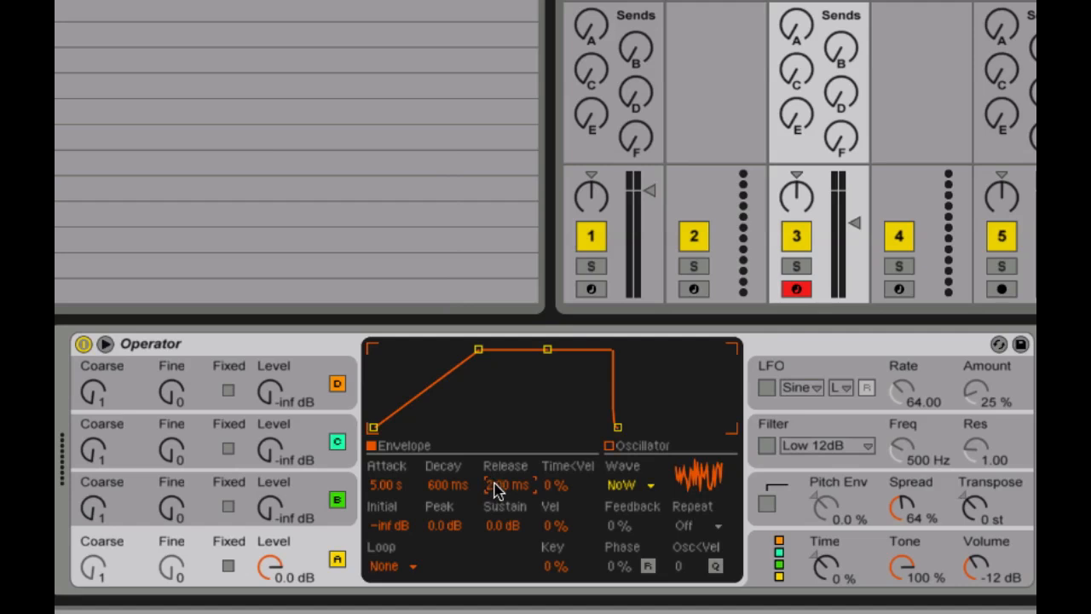
pyautogui.write('2')
pyautogui.press('Return')
pyautogui.moveTo(516, 493); pyautogui.dragTo(516, 449)
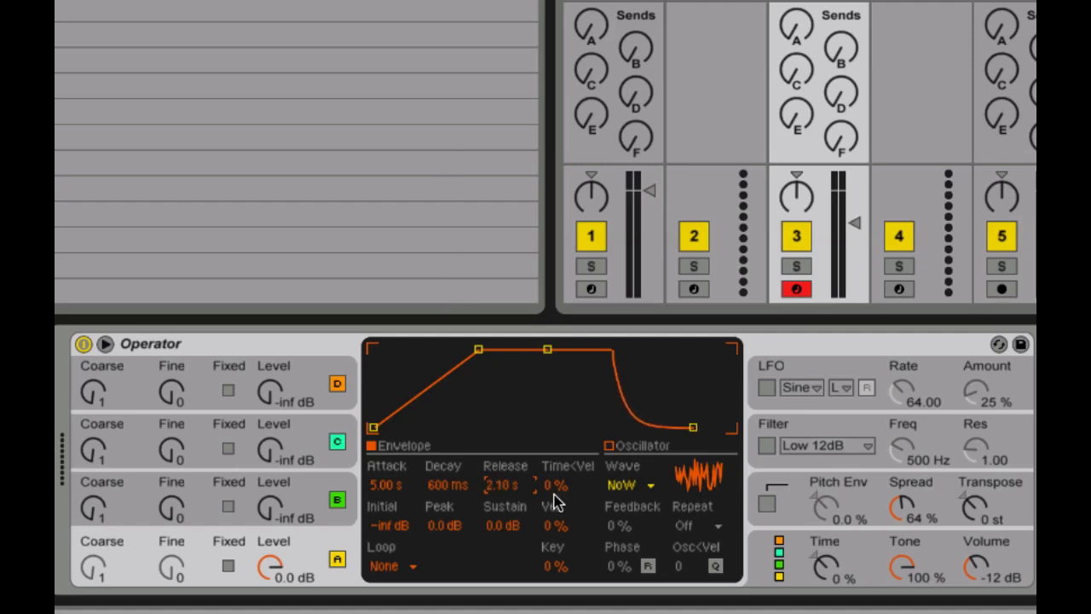
pyautogui.press('a')
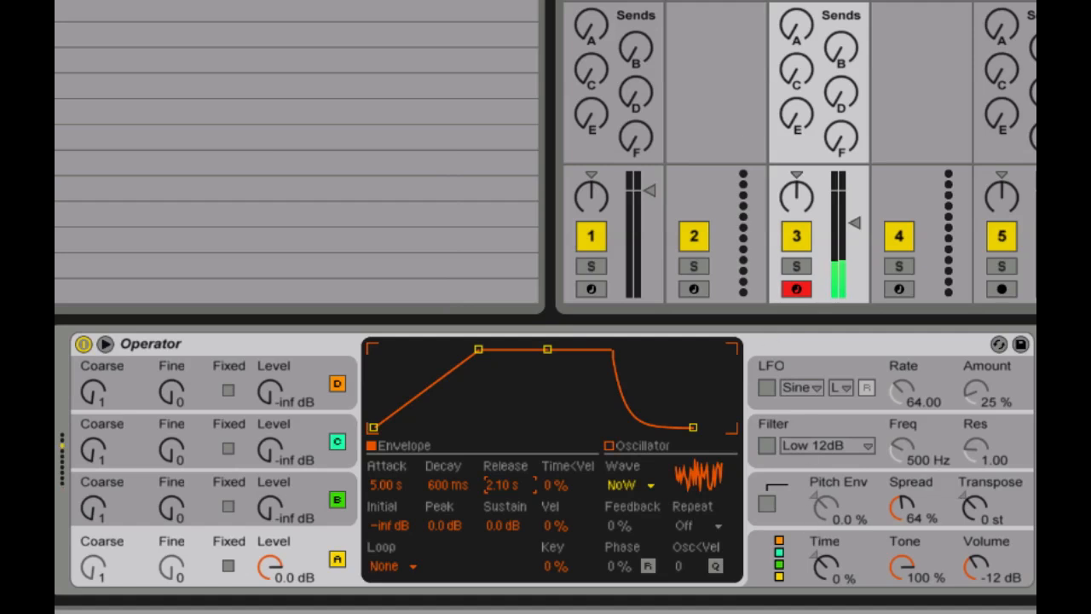
# Arm the 5 Audio track for recording and set its audio input source to Resampling.
pyautogui.click(1005, 145)
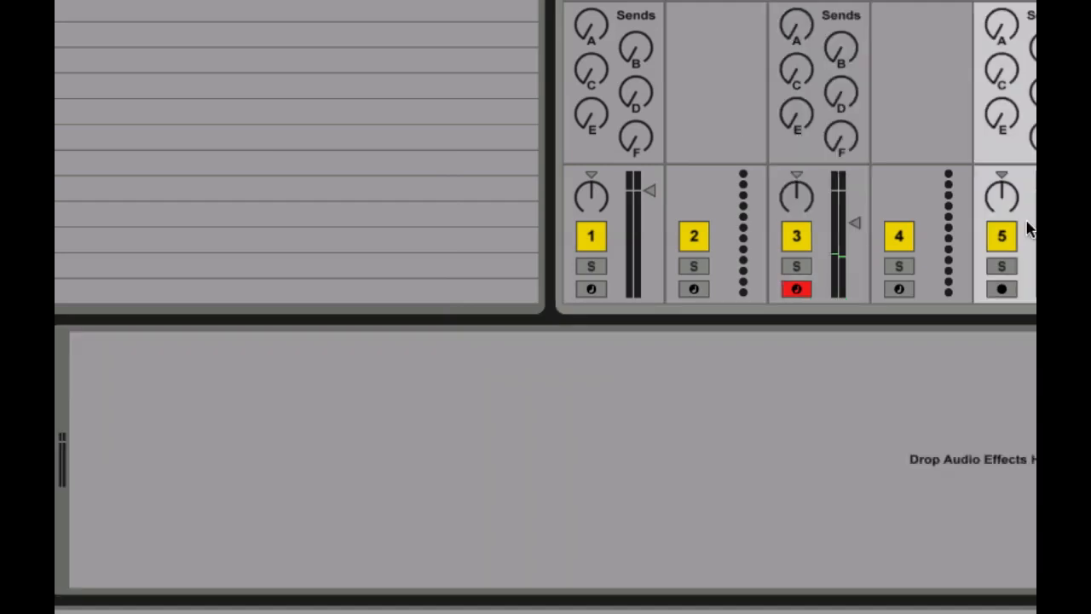
pyautogui.click(1002, 289)
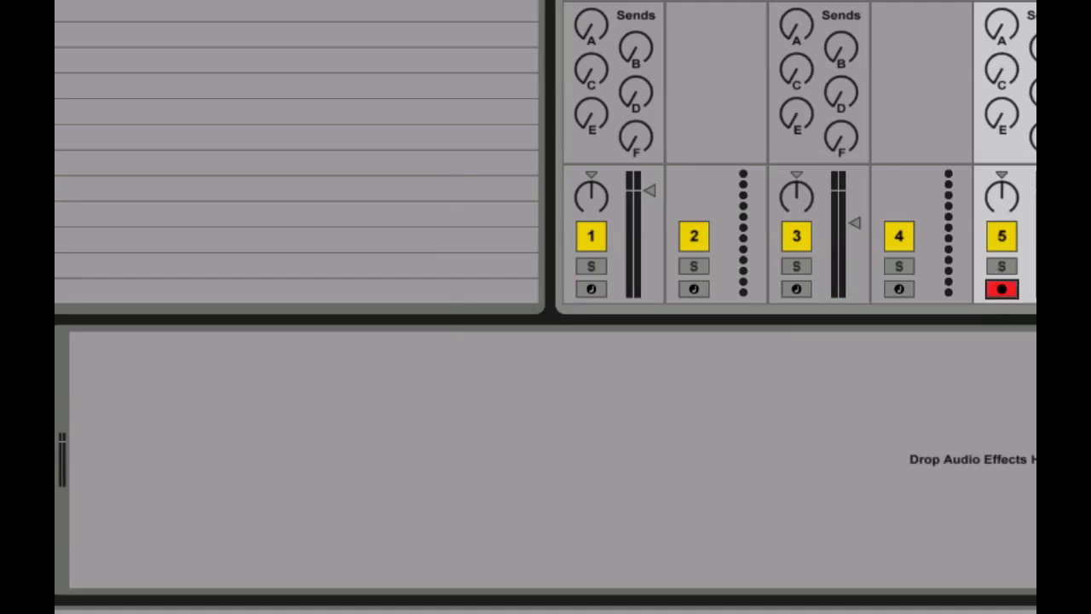
pyautogui.click(792, 84)
pyautogui.click(642, 209)
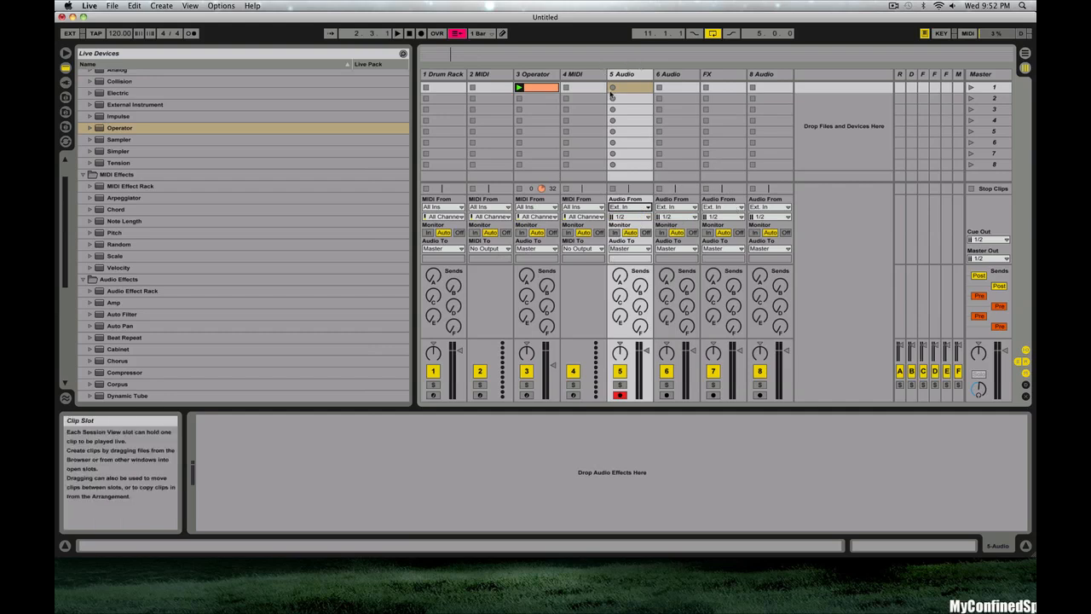
pyautogui.click(632, 207)
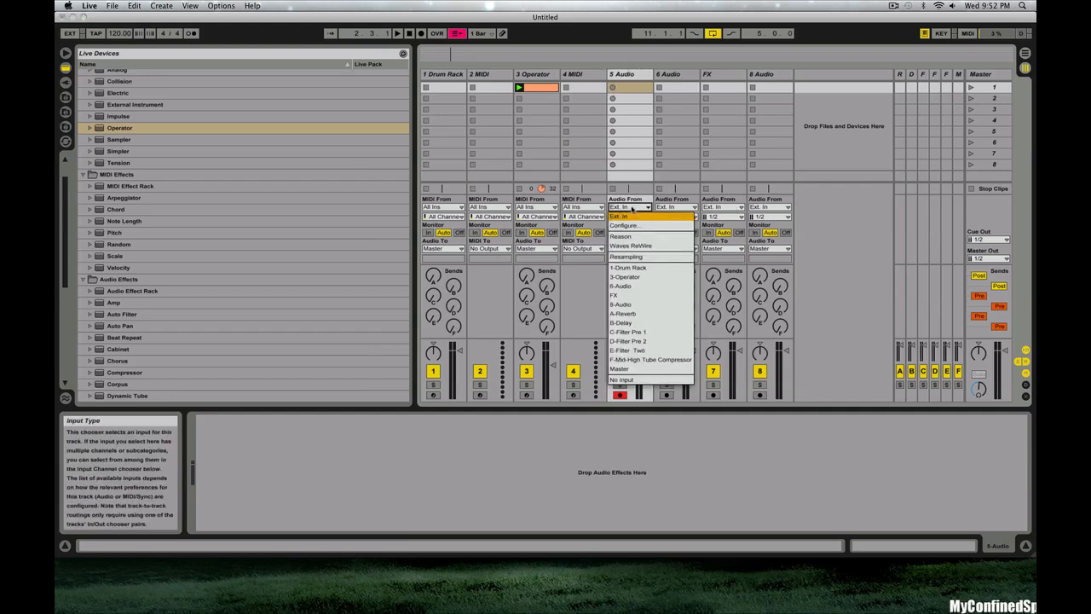
pyautogui.click(645, 258)
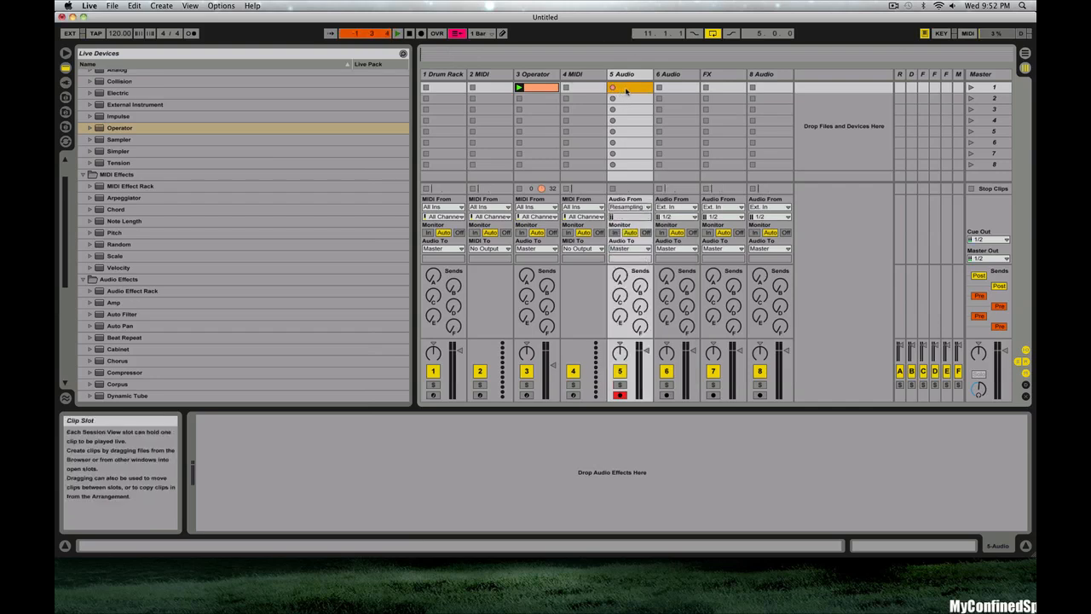
# Record the 8-bar noise sweep into the first clip slot of 5 Audio and stop playback.
pyautogui.click(614, 88)
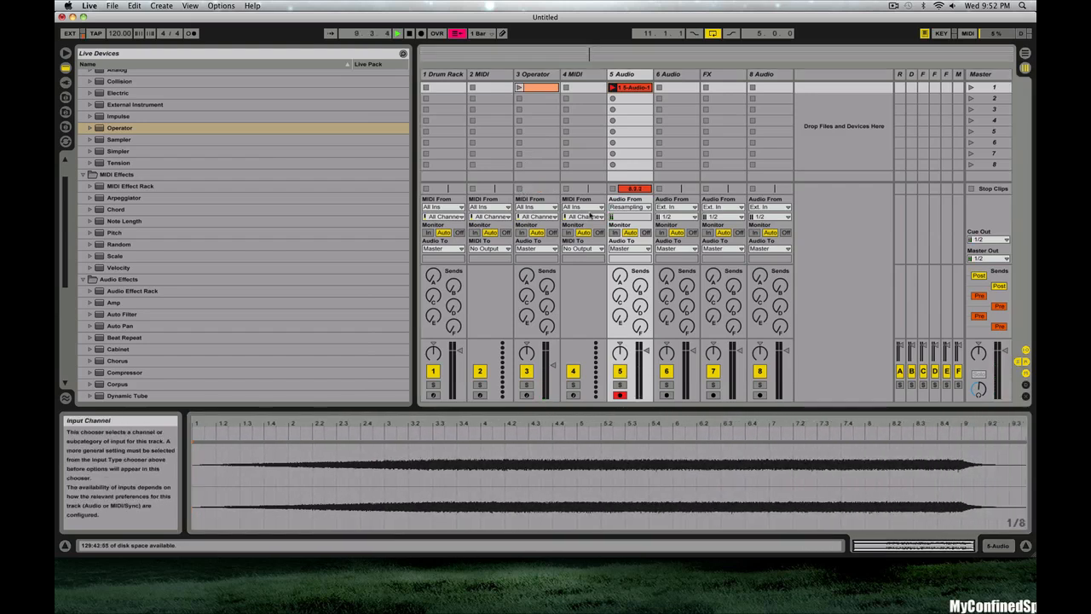
pyautogui.press('space')
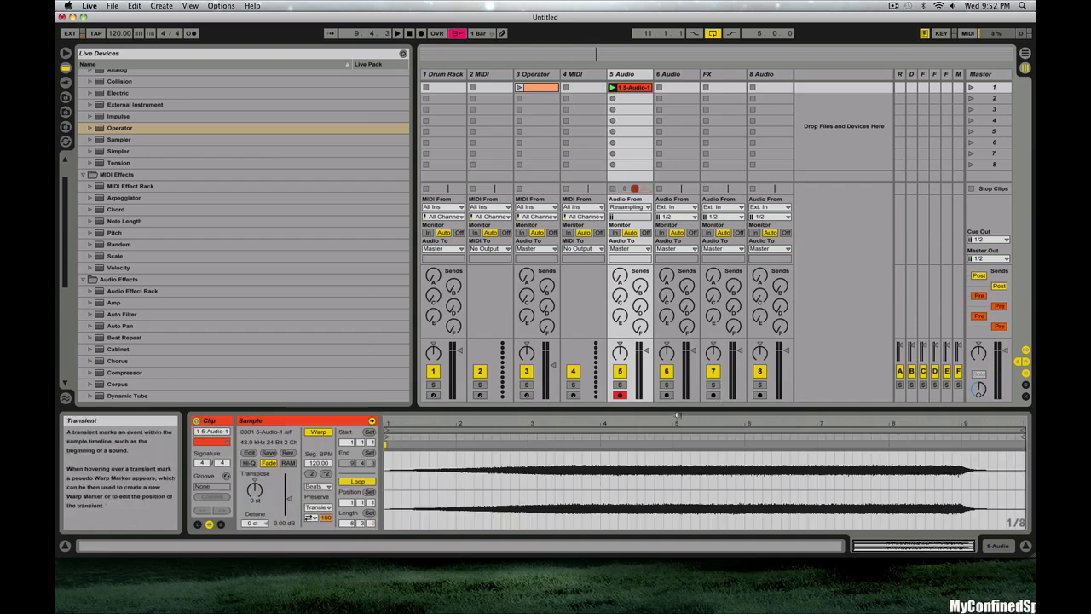
# Shorten the Operator MIDI clip's loop to 4 bars and trim its C3 note to the same length.
pyautogui.click(542, 89)
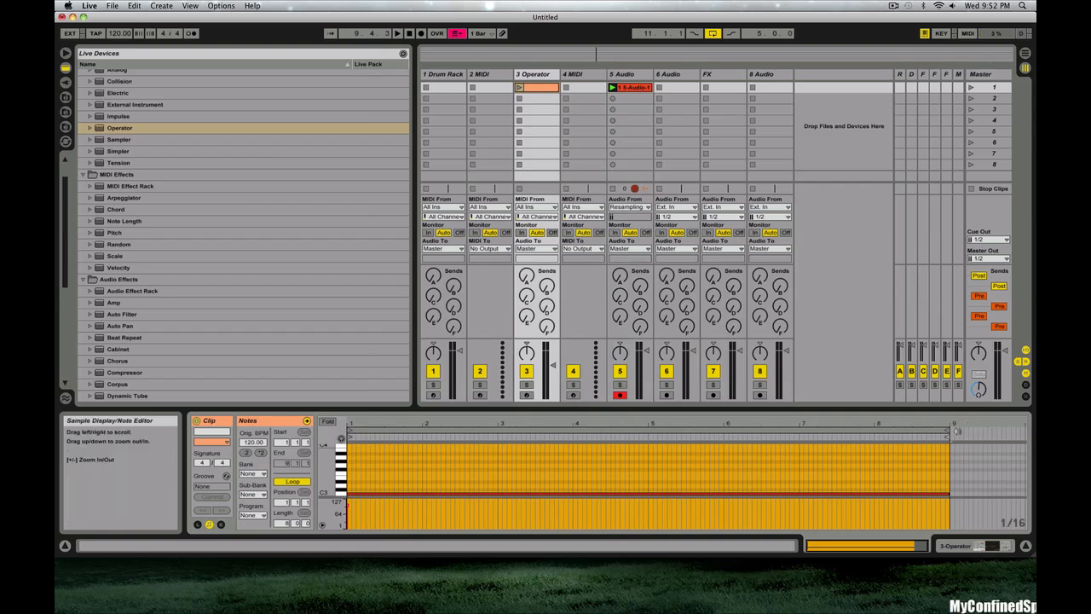
pyautogui.moveTo(950, 435); pyautogui.dragTo(648, 433)
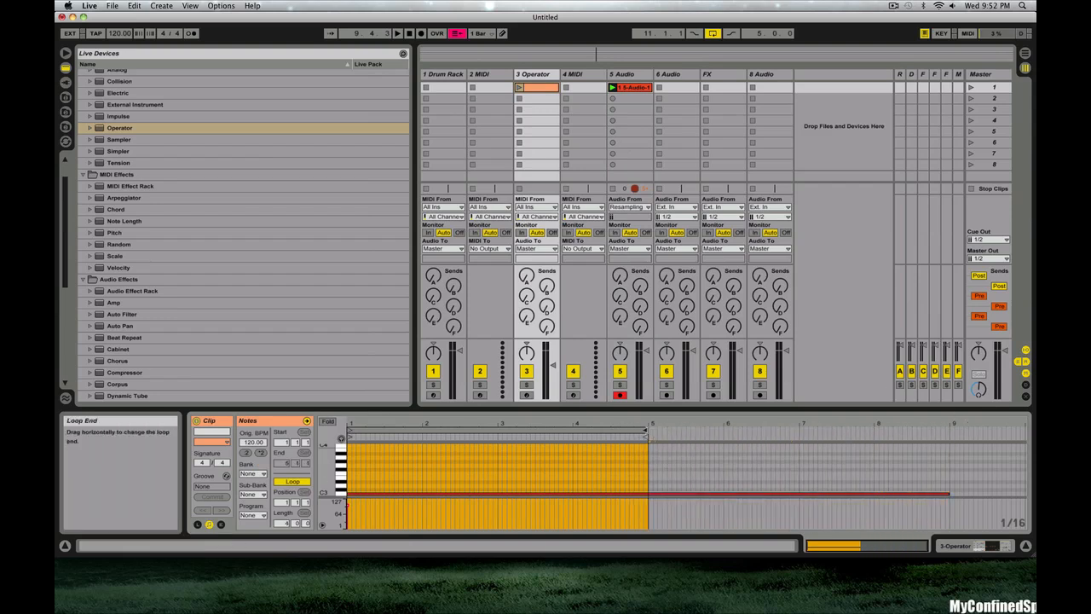
pyautogui.click(949, 495)
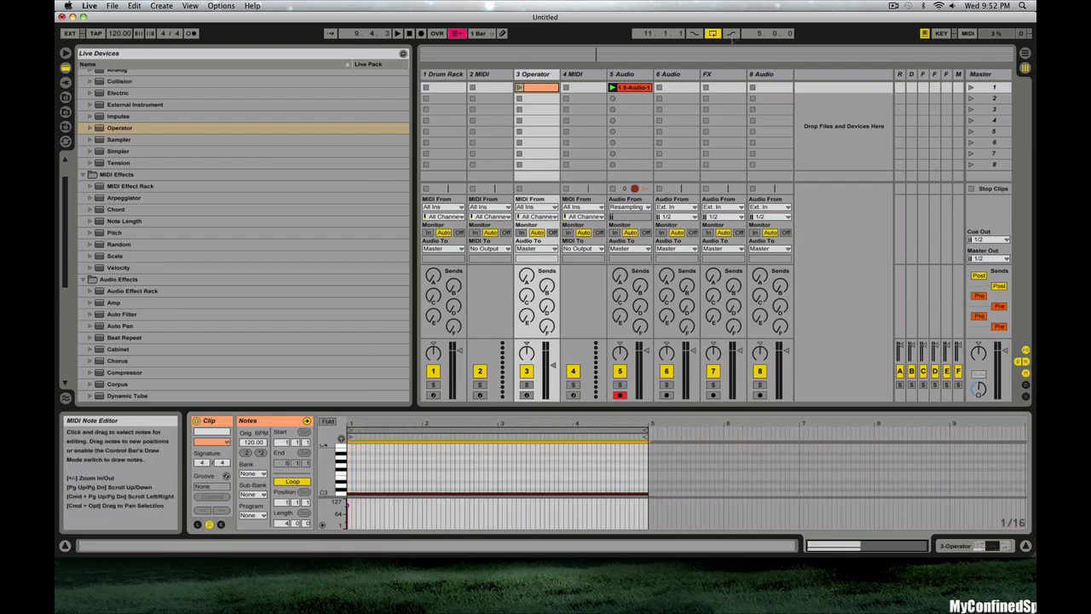
# Delete the recording on 5 Audio and record the 4-bar sweep in its place, stopping the Operator clip at the end.
pyautogui.click(632, 89)
pyautogui.press('Delete')
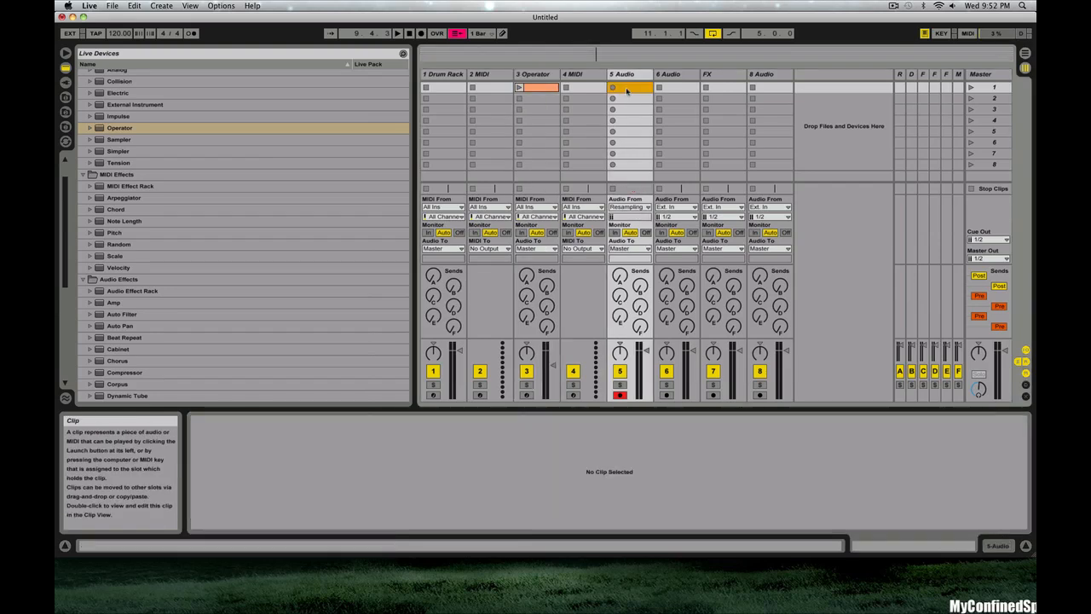
pyautogui.click(519, 88)
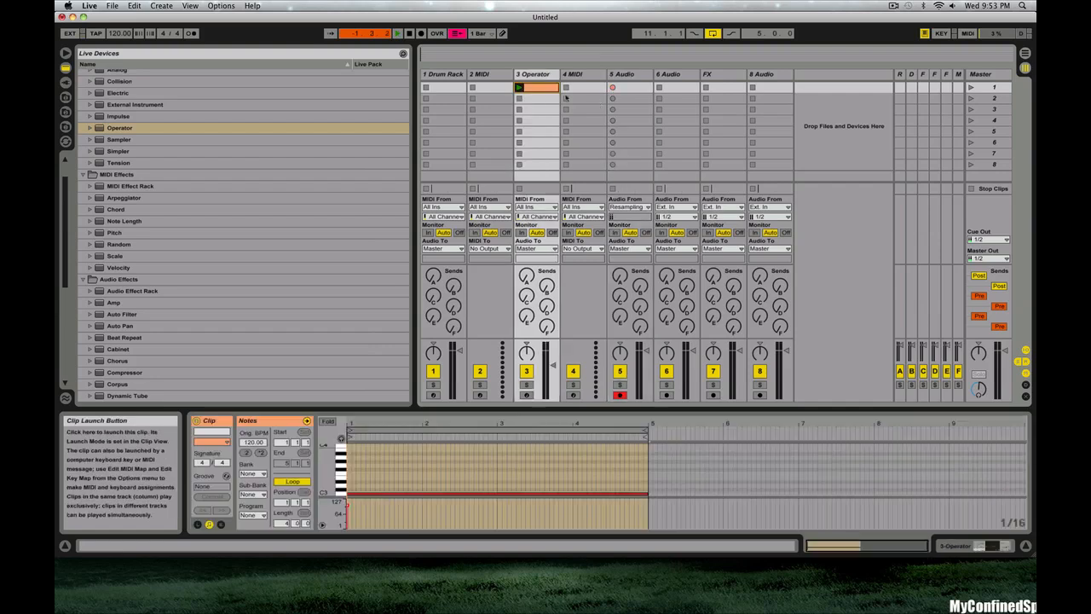
pyautogui.click(612, 88)
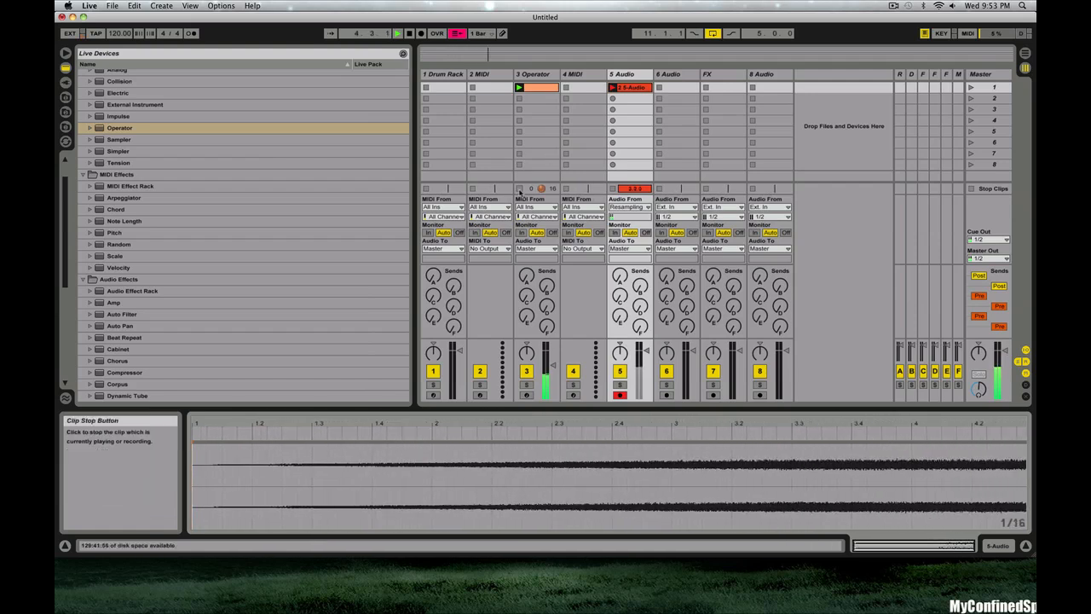
pyautogui.click(518, 188)
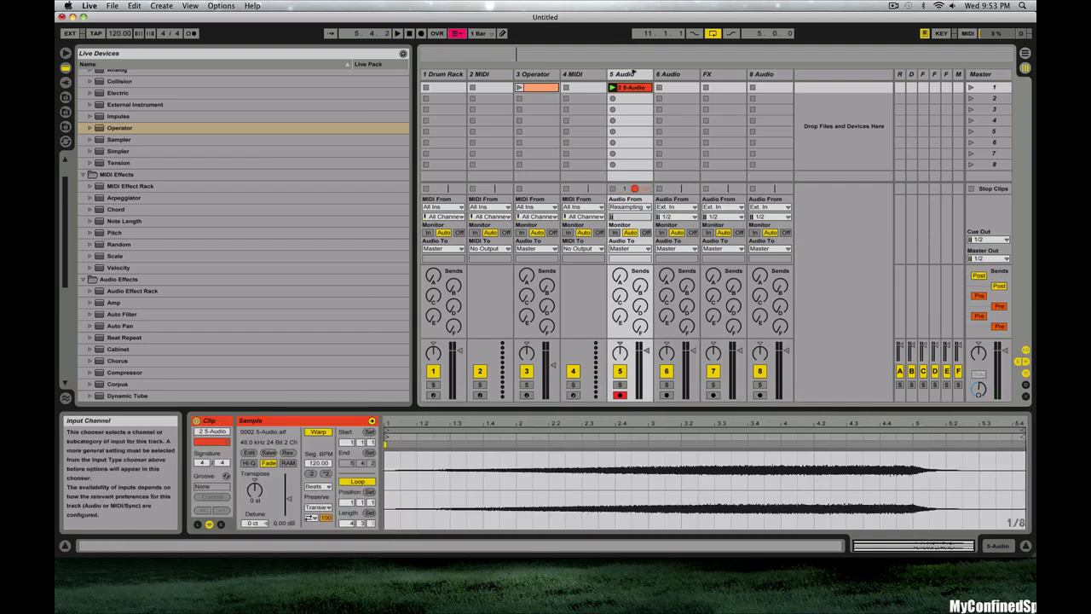
# Reshape oscillator A's envelope in Operator to 0.00 ms attack, 278 ms decay and -inf dB sustain.
pyautogui.click(552, 86)
pyautogui.hotkey('shift', 'Tab')
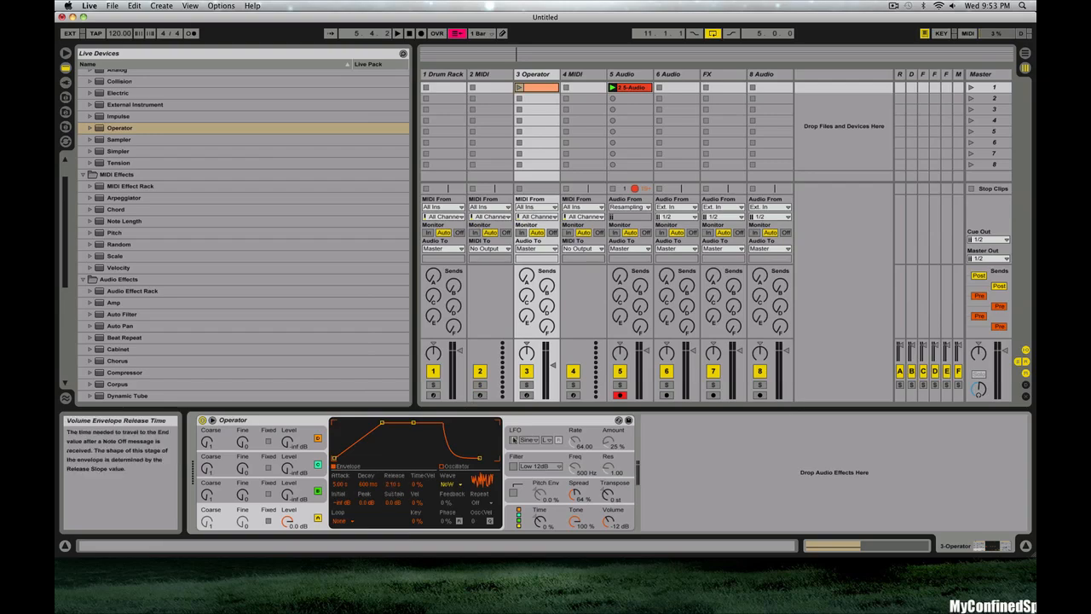
pyautogui.click(528, 421)
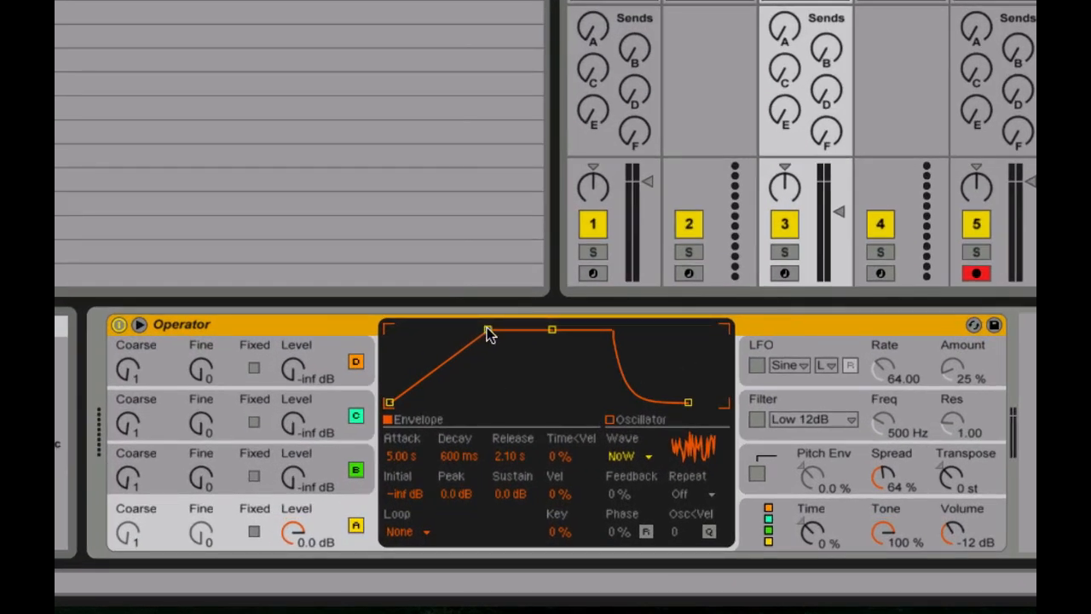
pyautogui.moveTo(488, 329); pyautogui.dragTo(388, 329)
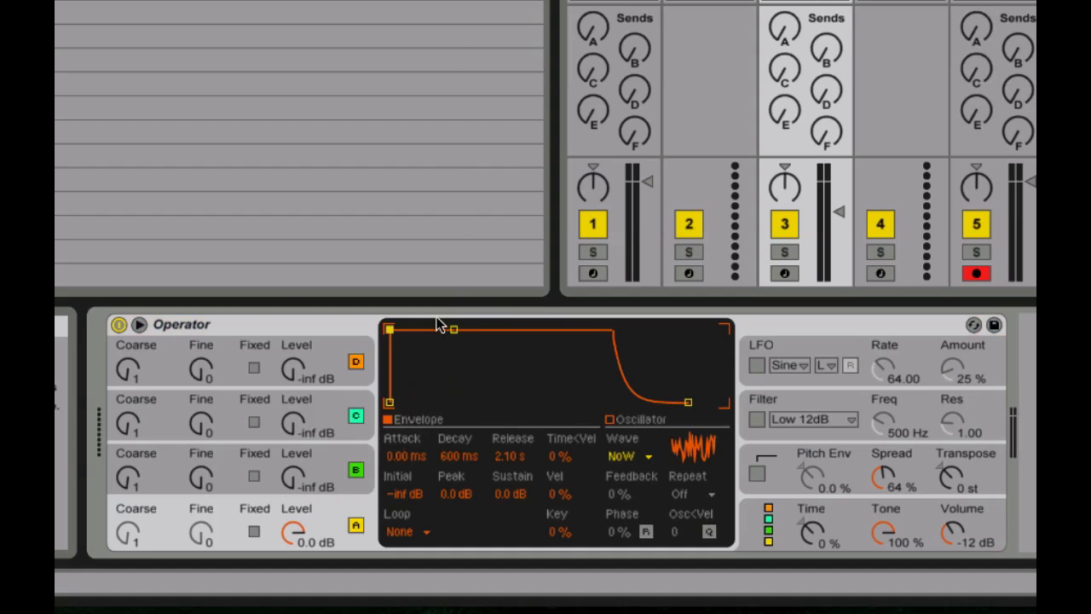
pyautogui.moveTo(454, 329); pyautogui.dragTo(447, 402)
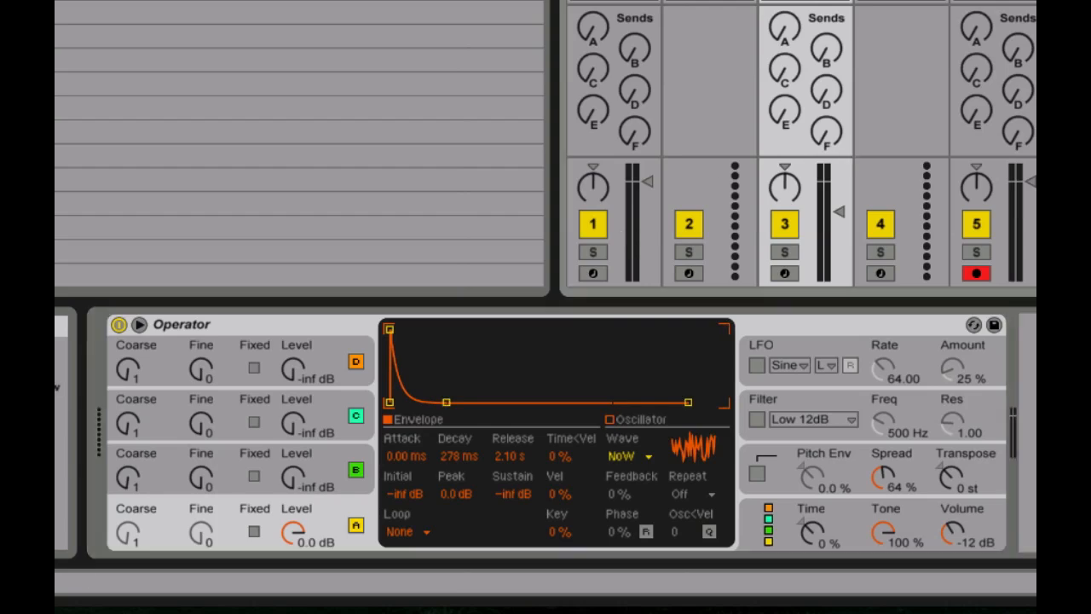
# Replace the long C3 note in the Operator clip with quarter notes drawn across all four bars.
pyautogui.hotkey('shift', 'Tab')
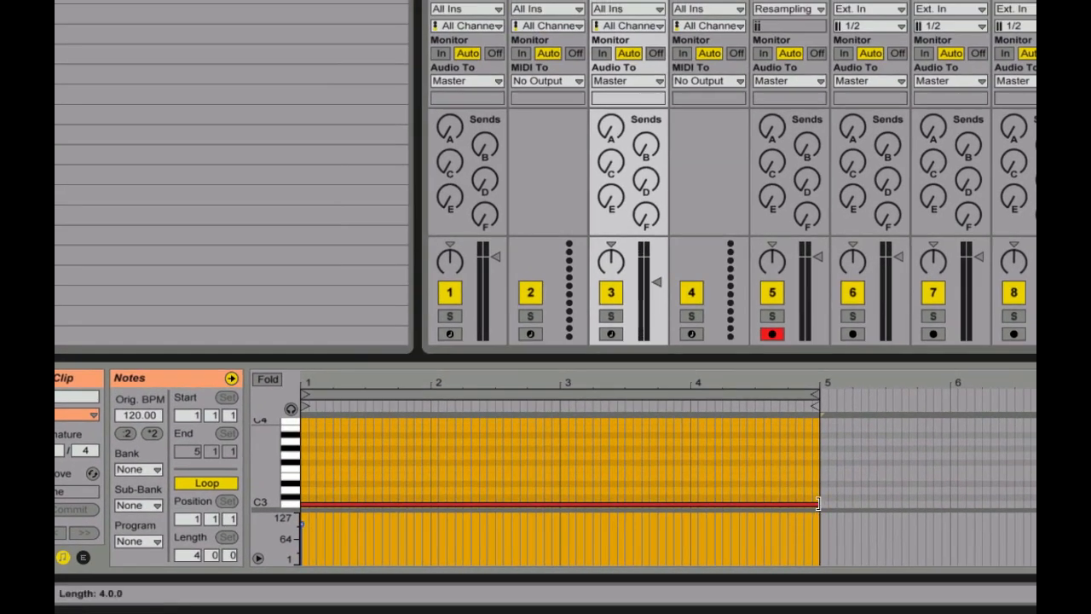
pyautogui.moveTo(819, 506); pyautogui.dragTo(323, 501)
pyautogui.rightClick(357, 468)
pyautogui.click(405, 375)
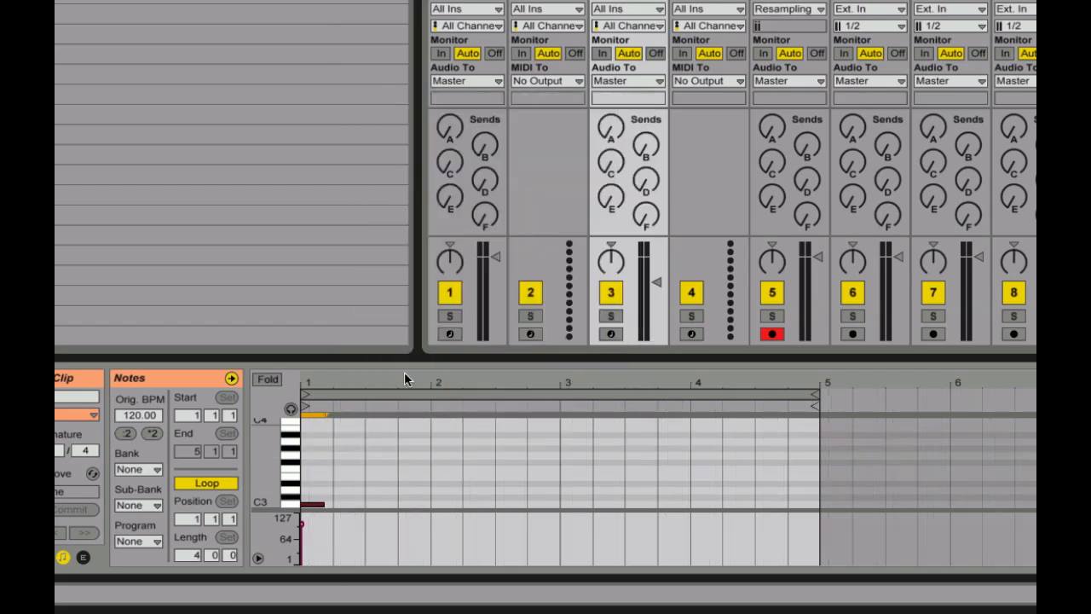
pyautogui.press('b')
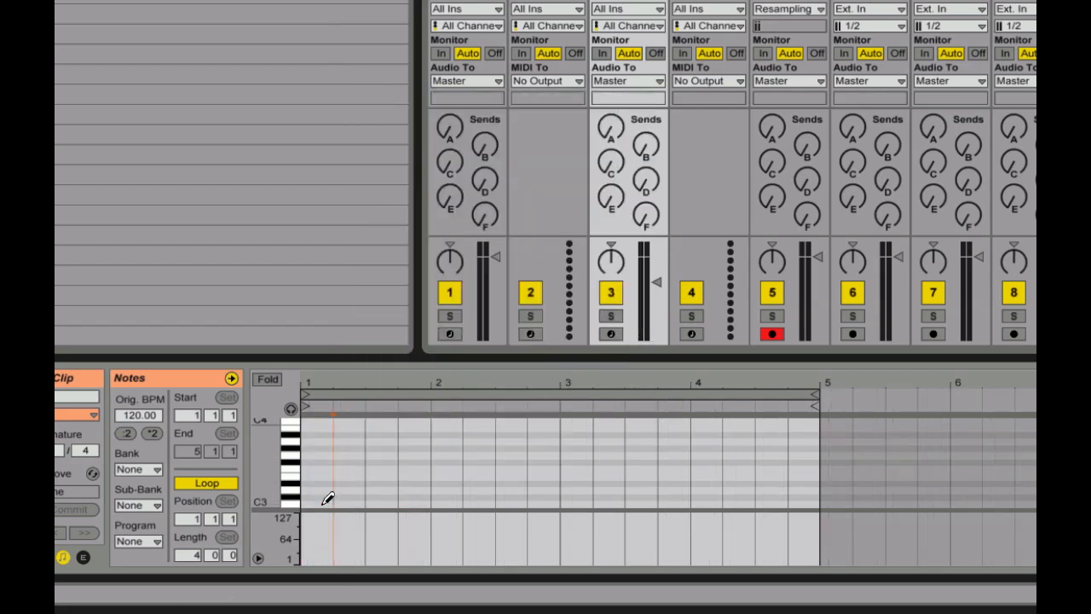
pyautogui.moveTo(326, 502)
pyautogui.mouseDown()
pyautogui.moveTo(828, 496)
pyautogui.moveTo(818, 500)
pyautogui.mouseUp()
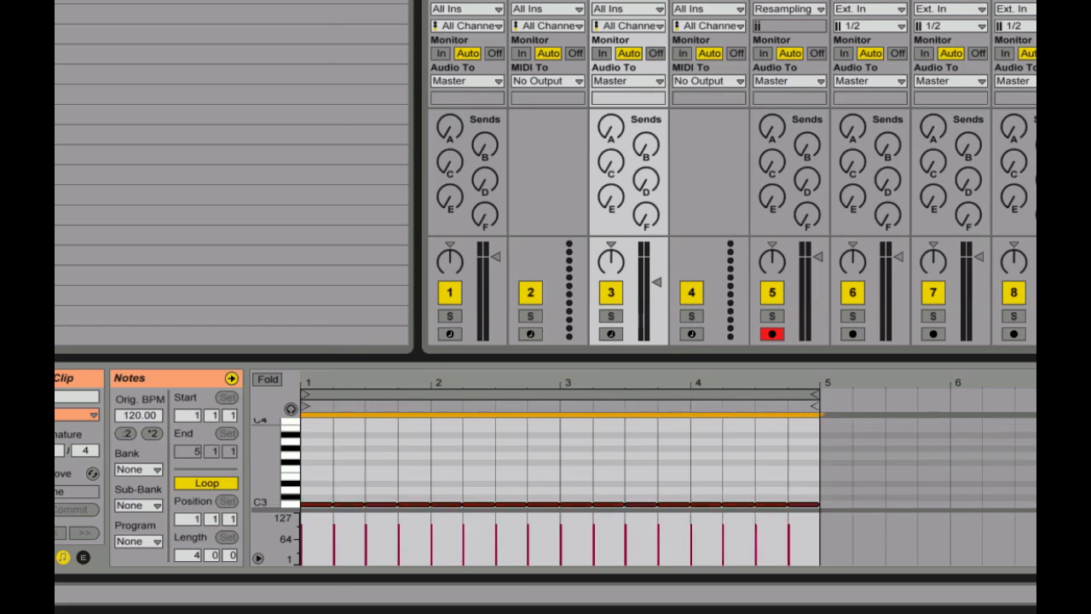
# Play the quarter-note pattern and shorten oscillator A's decay to 3.96 ms.
pyautogui.press('space')
pyautogui.hotkey('shift', 'Tab')
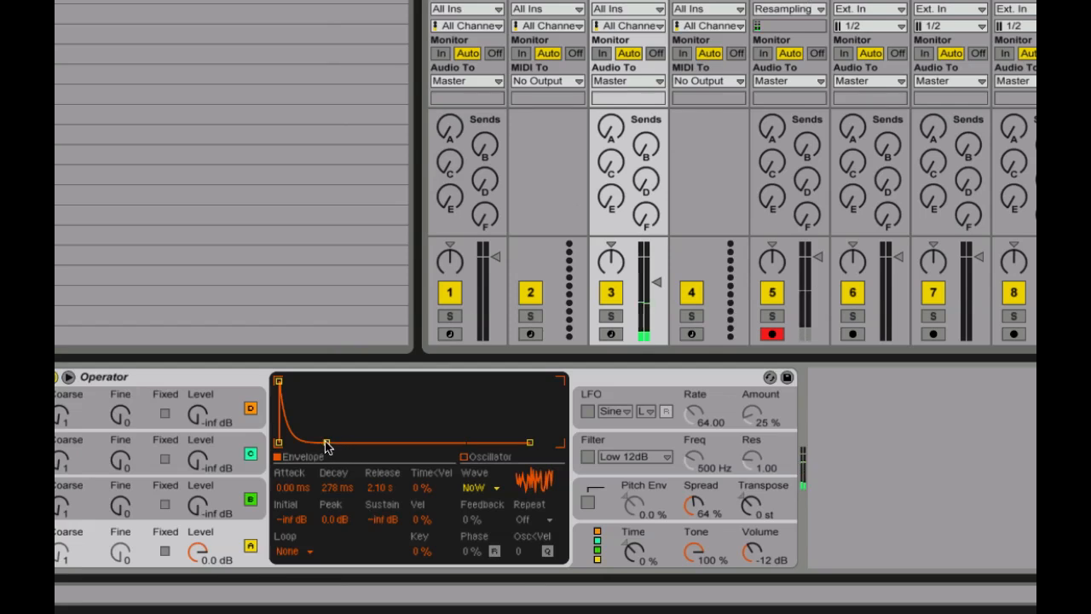
pyautogui.moveTo(327, 444); pyautogui.dragTo(302, 443)
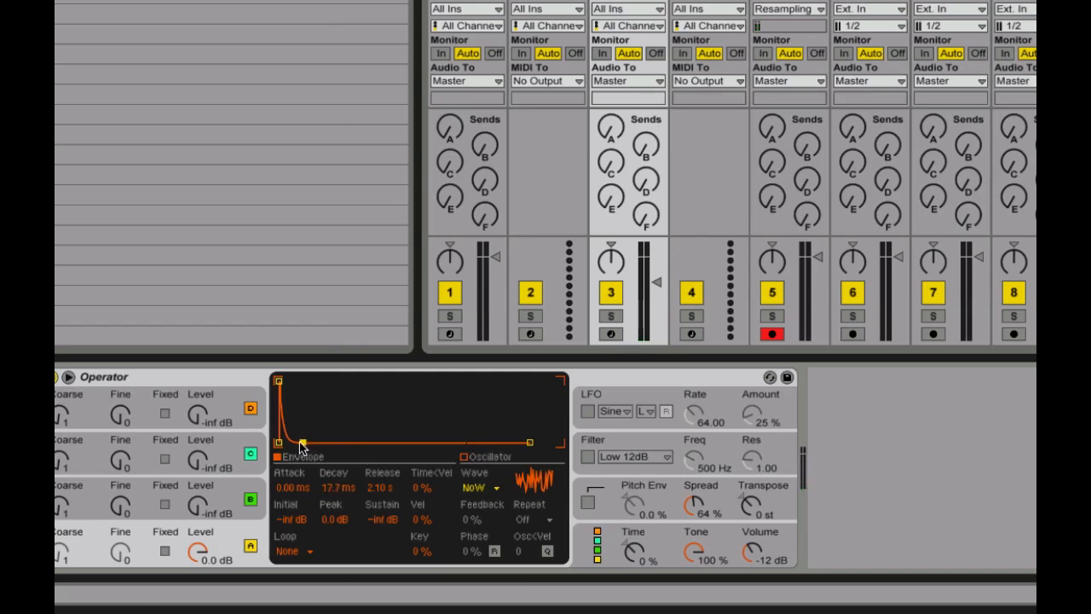
pyautogui.moveTo(300, 444); pyautogui.dragTo(294, 442)
# Record the pattern into the second slot of 5 Audio while sweeping oscillator A's decay up to about 8.12 s and back to 1.00 ms.
pyautogui.click(789, 3)
pyautogui.click(628, 3)
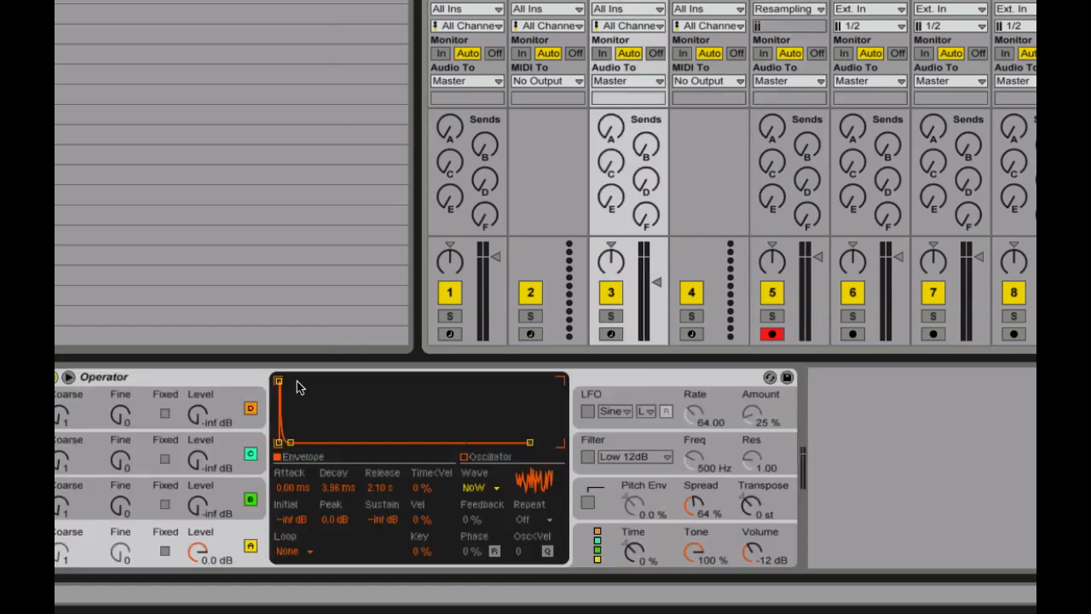
pyautogui.moveTo(291, 442); pyautogui.dragTo(324, 442)
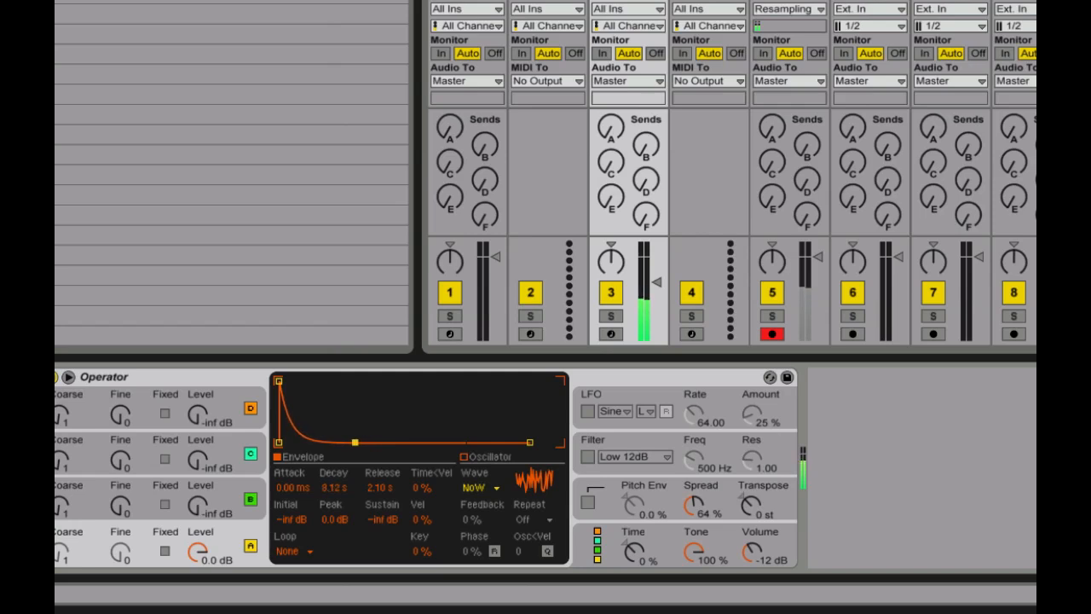
pyautogui.moveTo(354, 443); pyautogui.dragTo(333, 458)
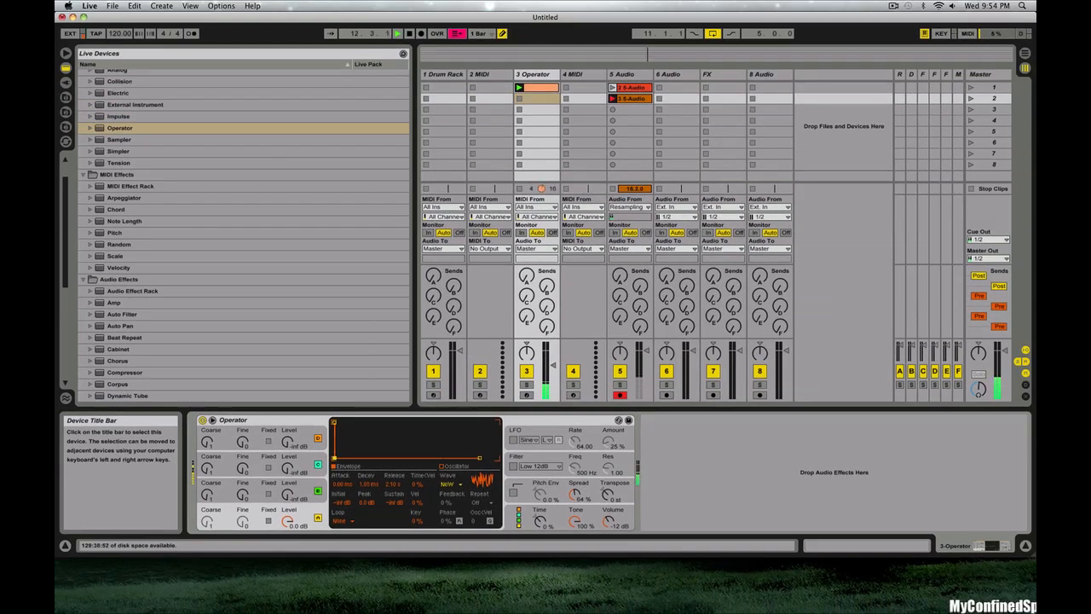
pyautogui.press('space')
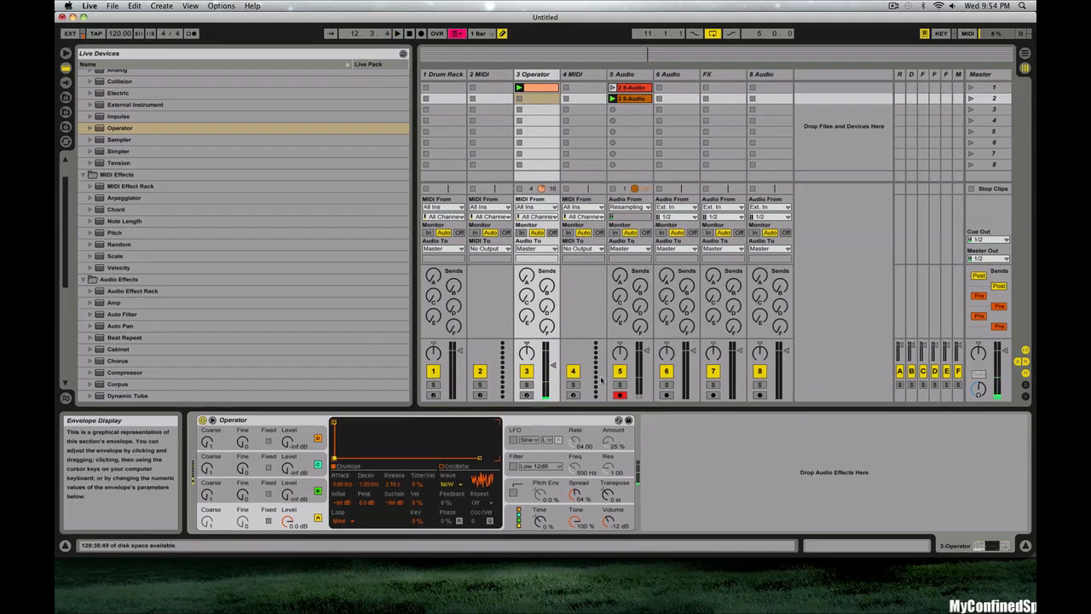
# Show the waveform of the second recording on 5 Audio and stop the clips on 5 Audio and 3 Operator.
pyautogui.click(641, 99)
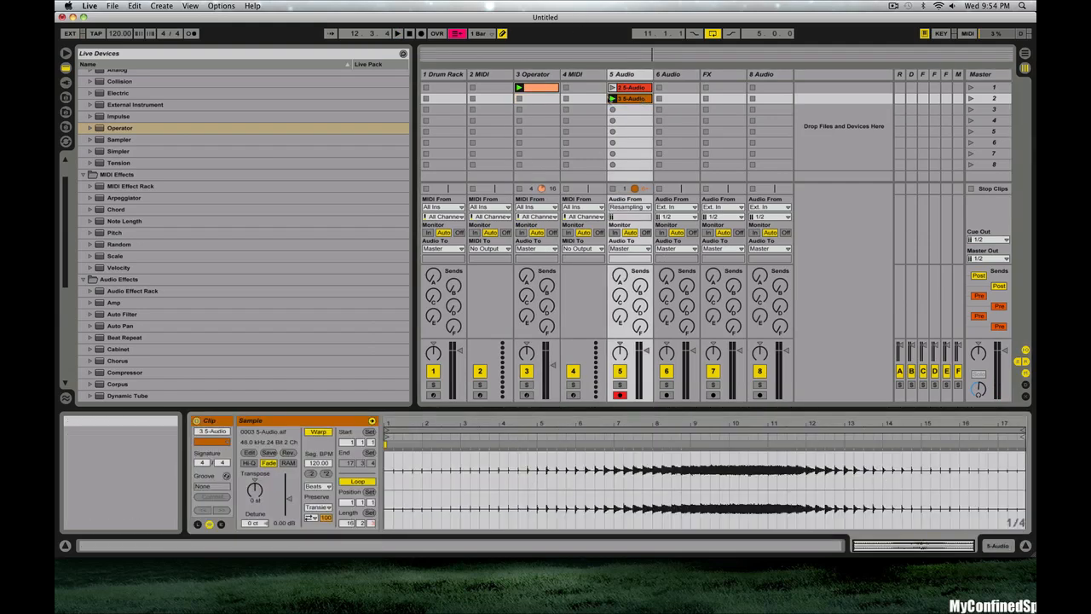
pyautogui.click(613, 189)
pyautogui.click(519, 189)
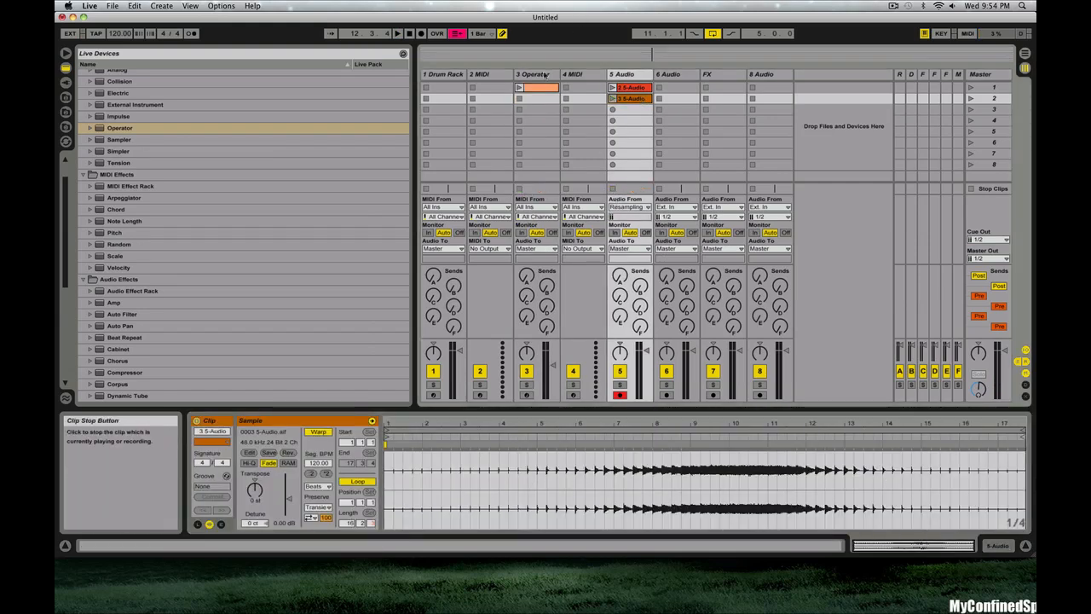
# Replace the Operator on track 3 with a fresh one at its default settings.
pyautogui.doubleClick(537, 75)
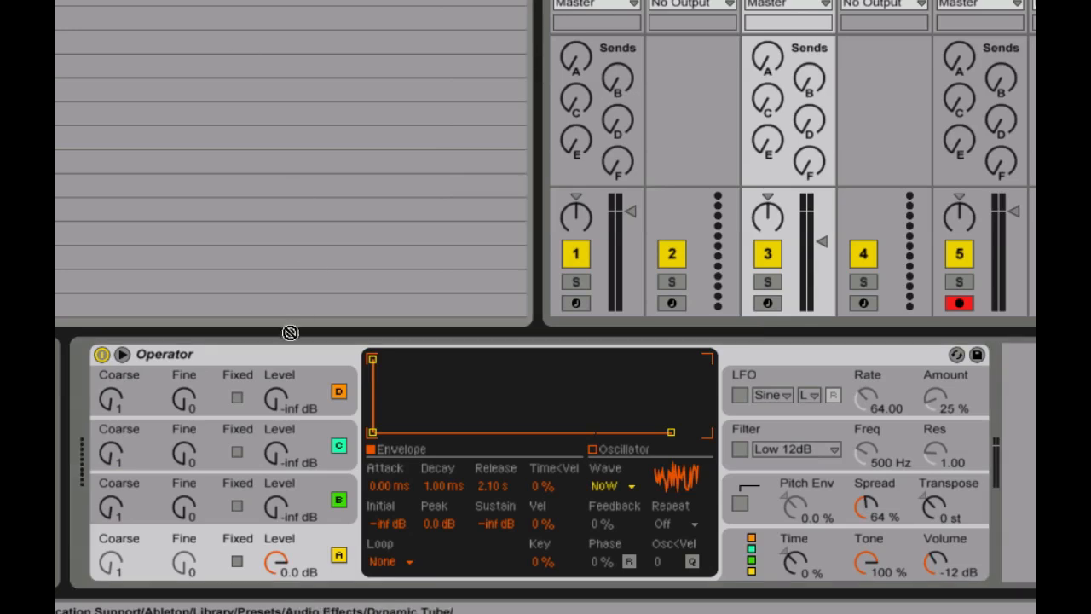
pyautogui.moveTo(288, 352); pyautogui.dragTo(300, 343)
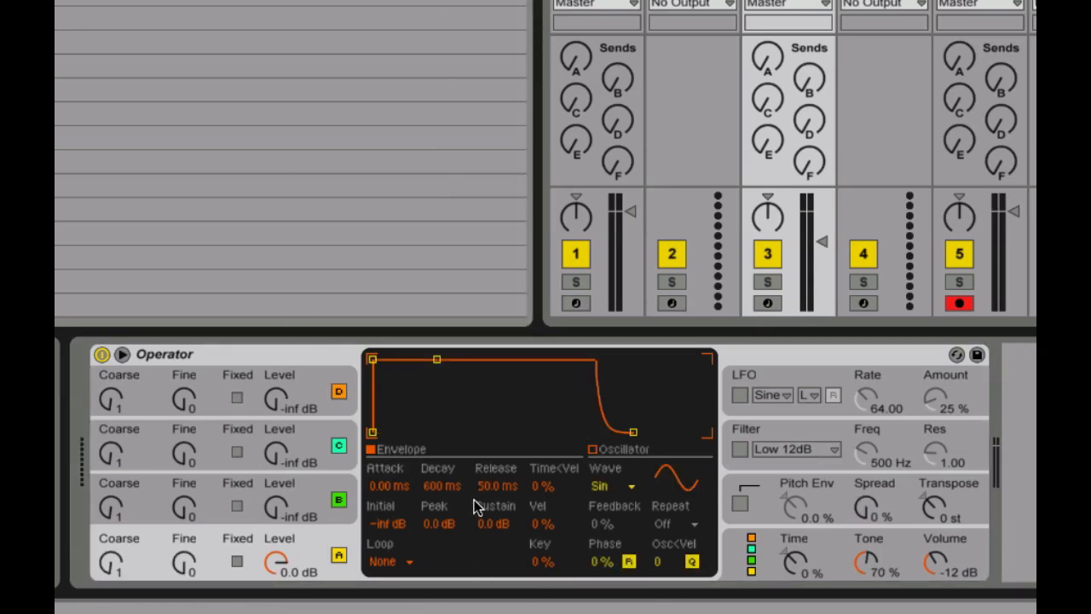
# Draw a custom 16-harmonic wave for oscillator A, with the first harmonic removed and all the others at full level.
pyautogui.click(607, 450)
pyautogui.click(705, 401)
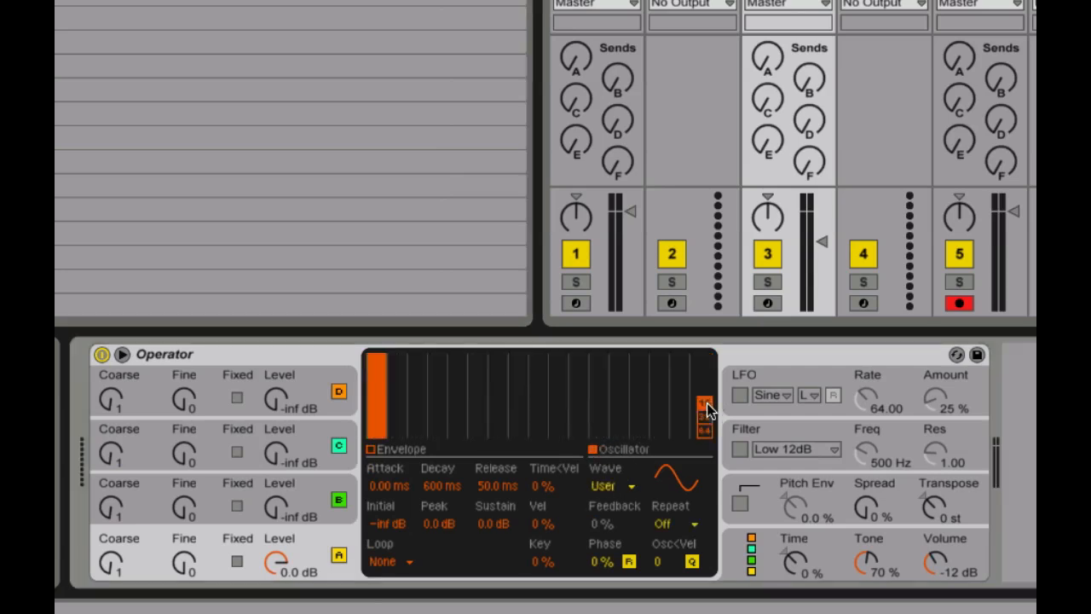
pyautogui.moveTo(389, 389); pyautogui.dragTo(384, 443)
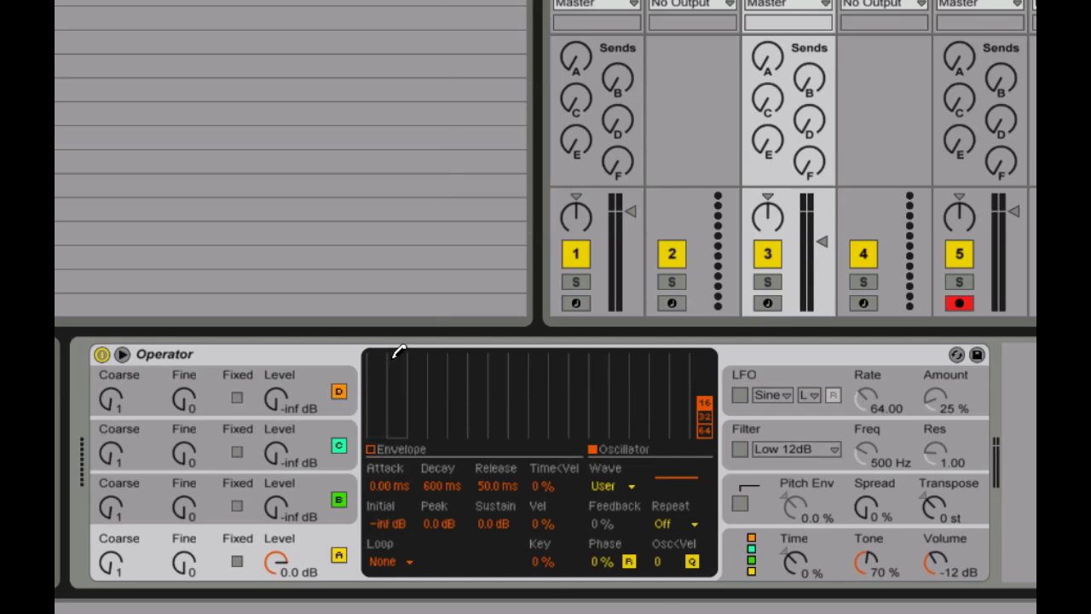
pyautogui.moveTo(401, 345)
pyautogui.mouseDown()
pyautogui.moveTo(628, 331)
pyautogui.moveTo(677, 340)
pyautogui.mouseUp()
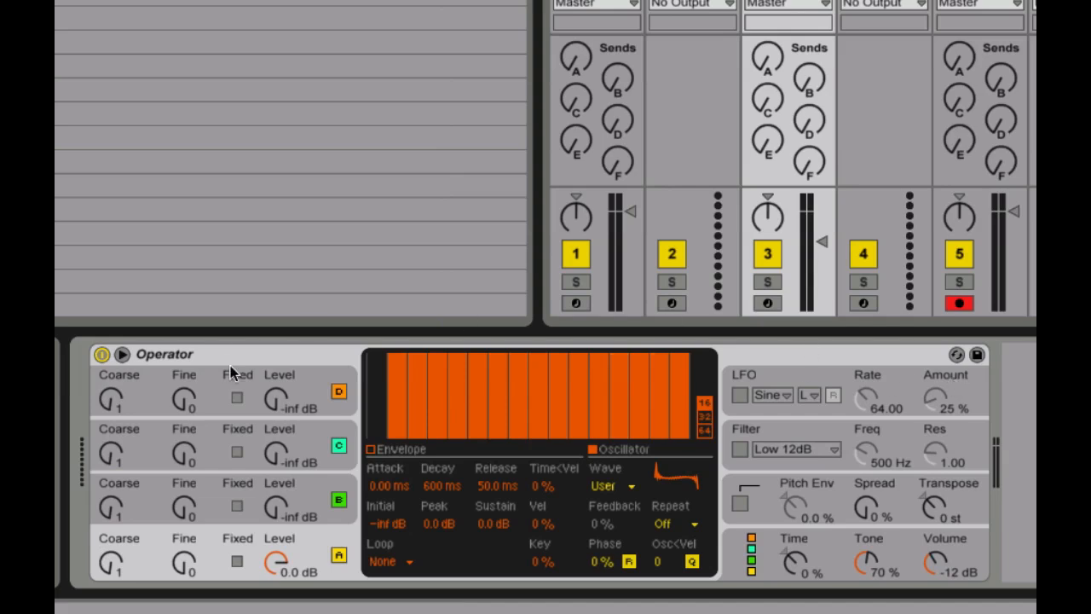
# Set oscillator A's harmonic Repeat to 1 and bring up oscillator B's settings.
pyautogui.click(679, 526)
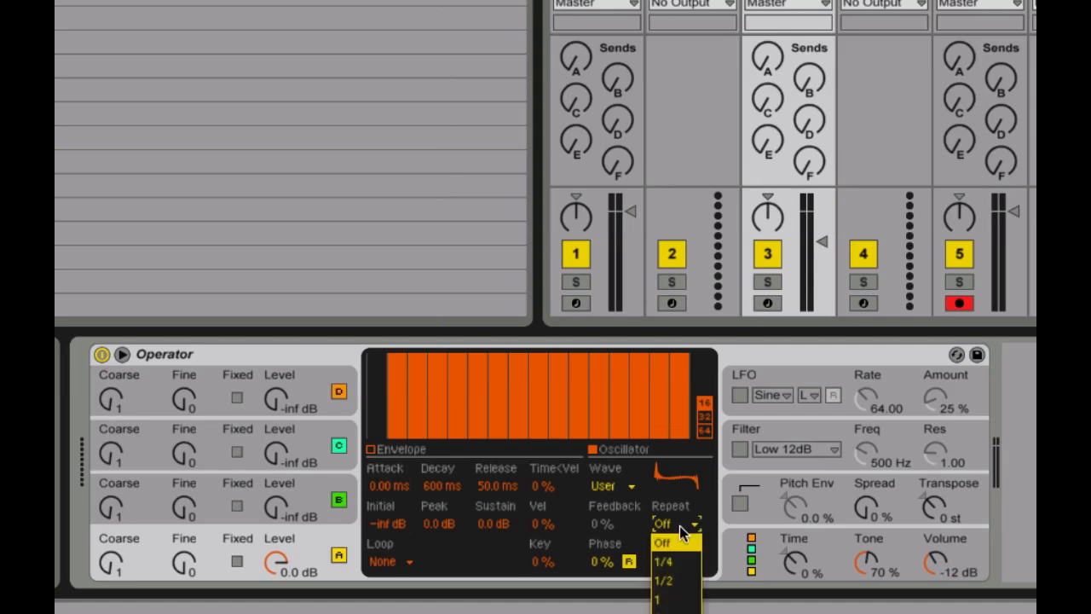
pyautogui.click(674, 599)
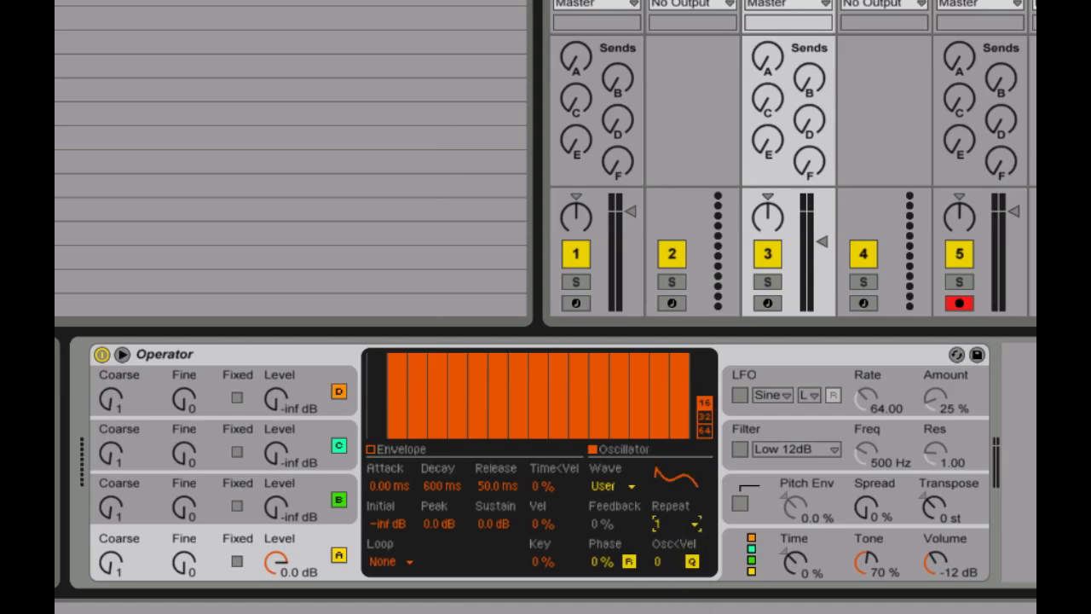
pyautogui.click(760, 2)
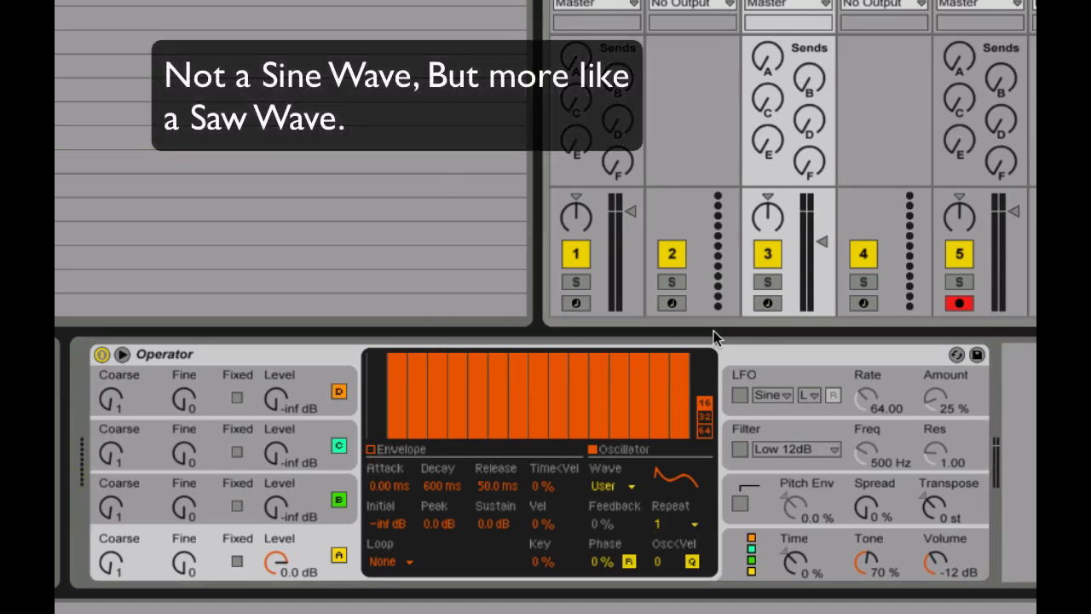
pyautogui.click(301, 496)
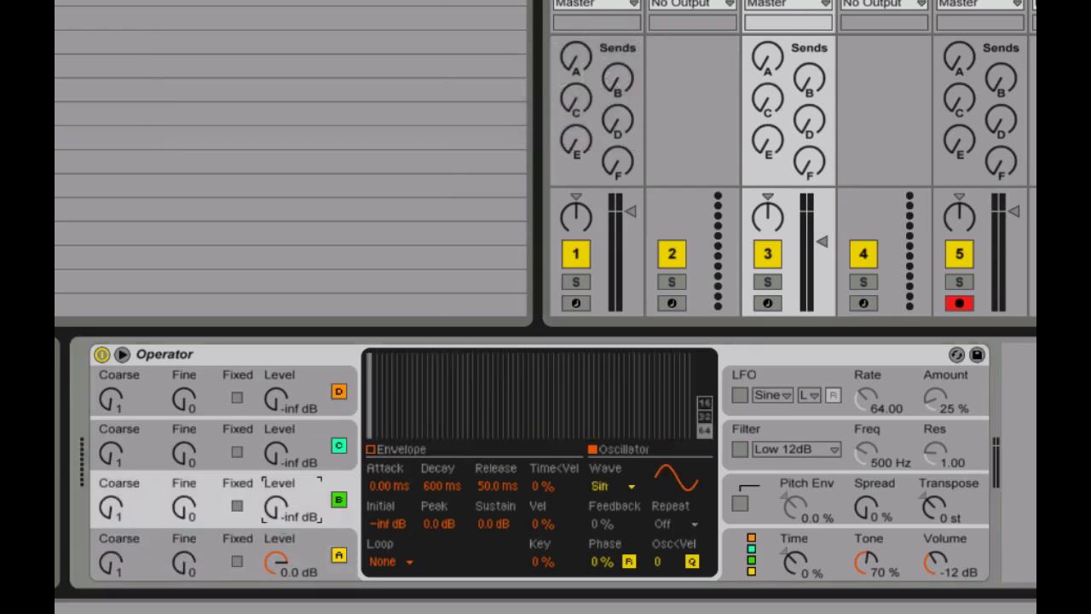
# Duplicate the full row of C3 notes in track 3's clip onto C4 and G3.
pyautogui.hotkey('shift', 'Tab')
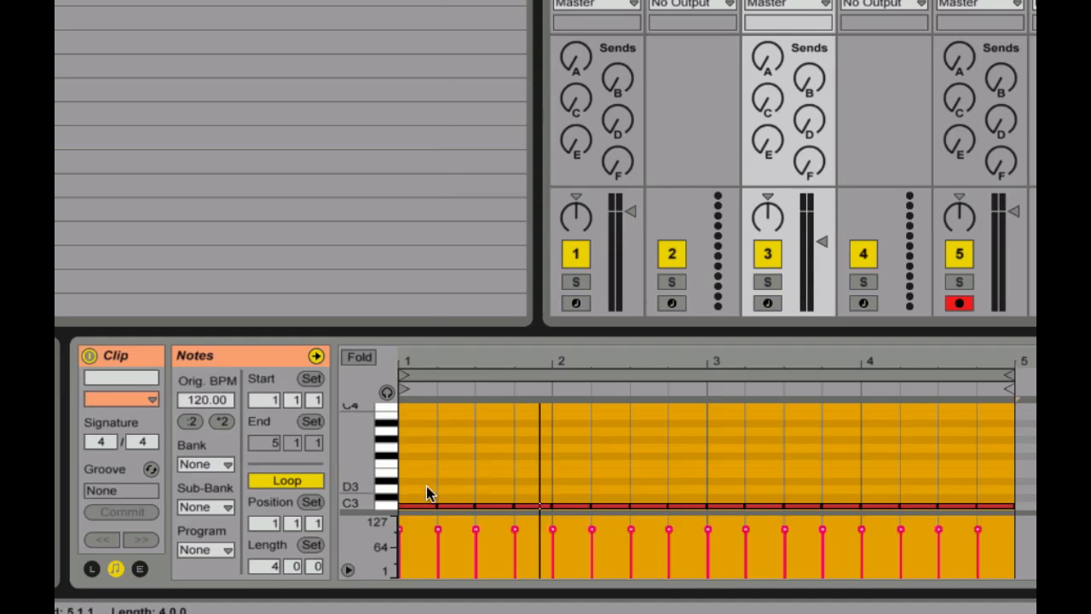
pyautogui.moveTo(416, 478); pyautogui.dragTo(979, 577)
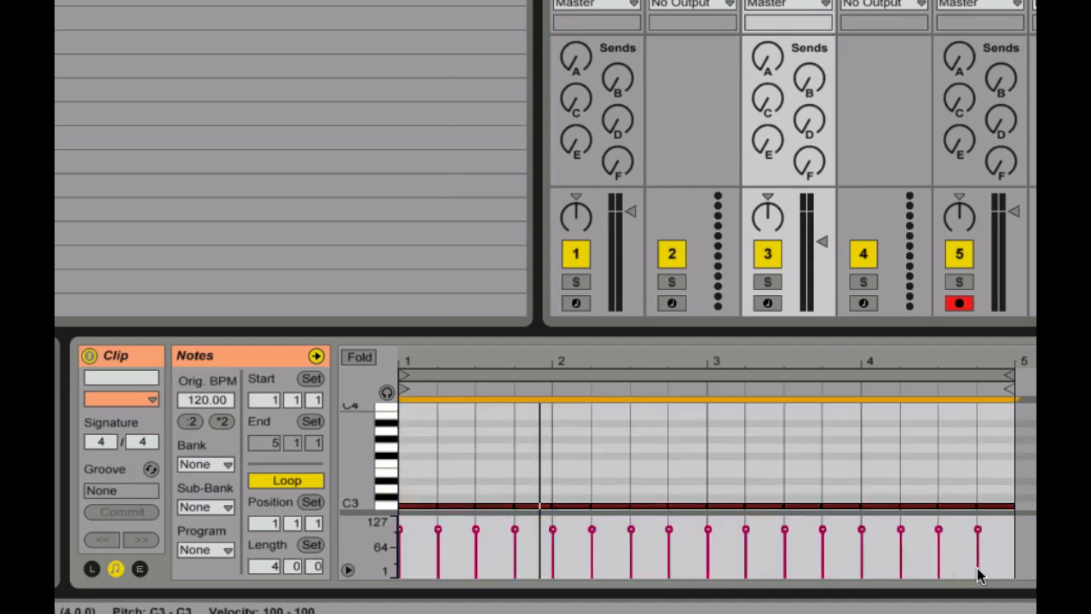
pyautogui.hotkey('shift', 'Up')
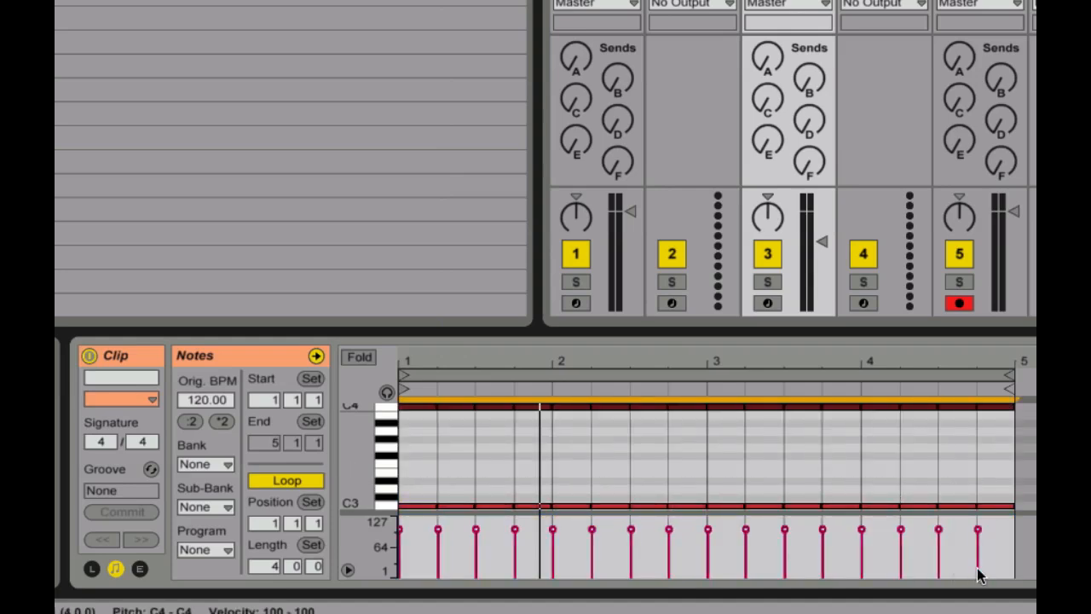
pyautogui.press('Down')
pyautogui.press('Down')
pyautogui.press('Down')
pyautogui.press('Down')
pyautogui.press('Down')
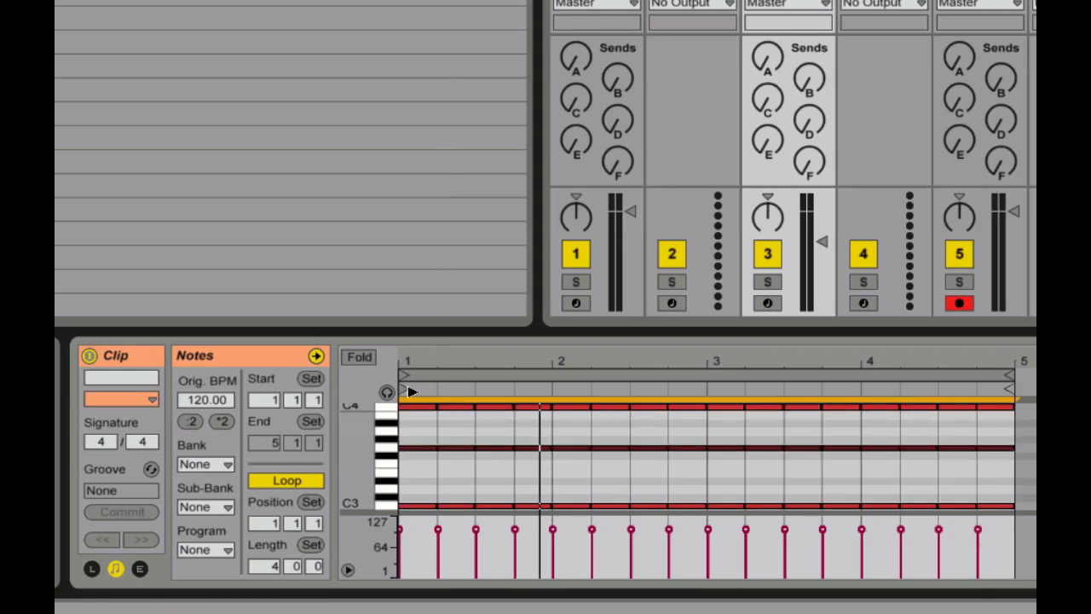
# Play the clip and turn up track 3's send A to about midway and send B somewhat lower, checking the return track's delay effects.
pyautogui.press('space')
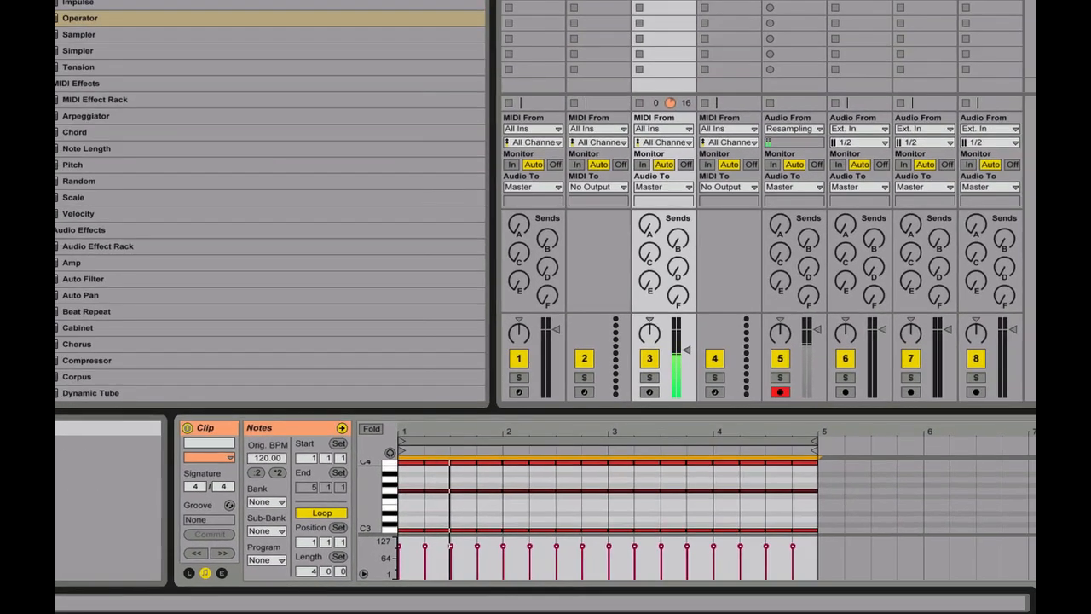
pyautogui.doubleClick(673, 1)
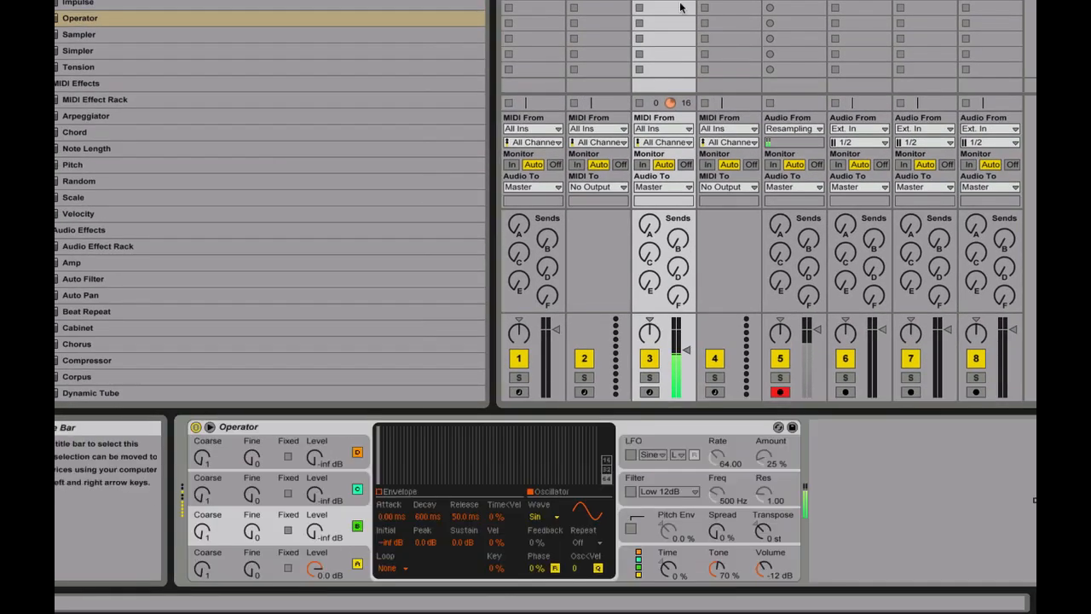
pyautogui.moveTo(669, 243); pyautogui.dragTo(669, 232)
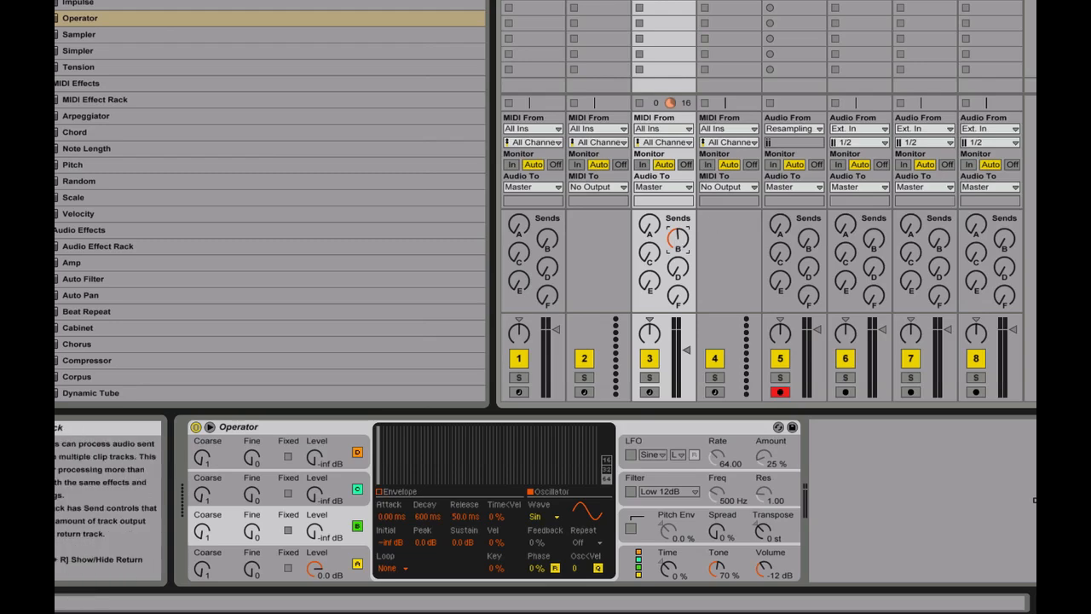
pyautogui.click(1036, 1)
pyautogui.click(1036, 1)
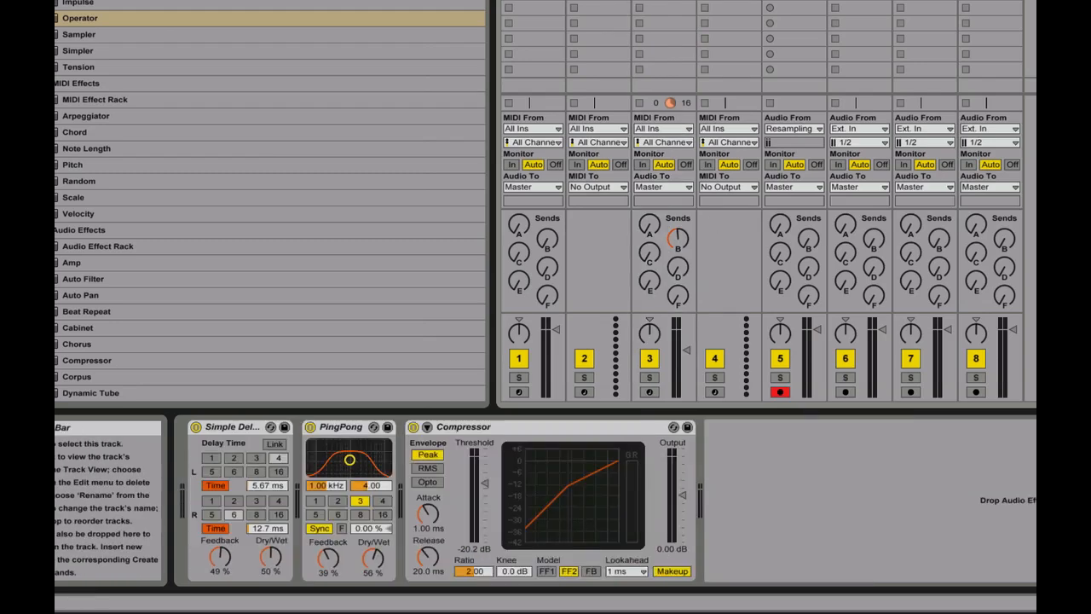
pyautogui.click(1036, 1)
pyautogui.click(1035, 1)
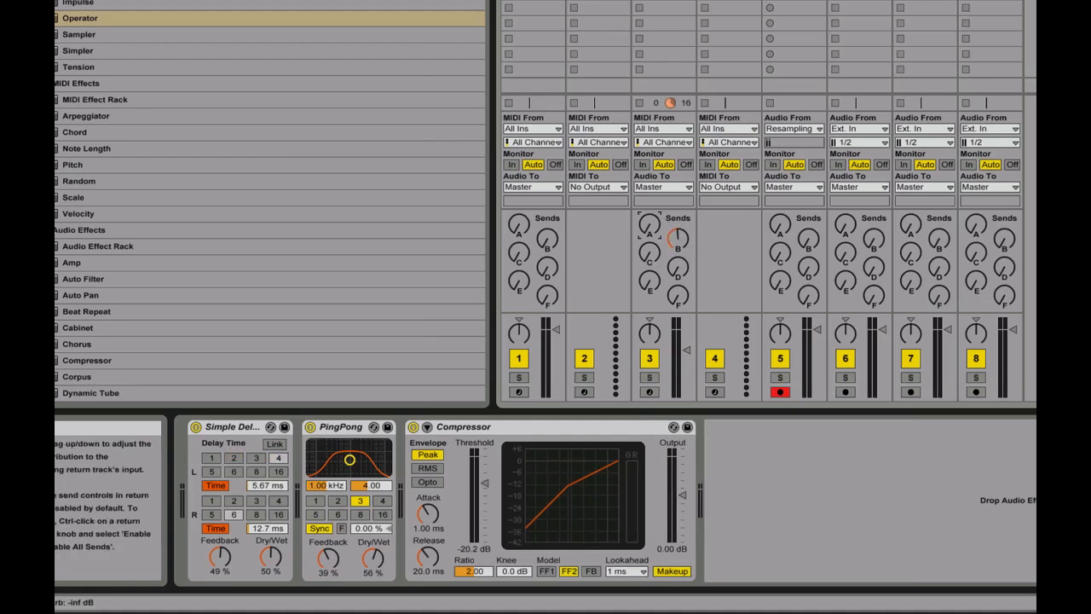
pyautogui.click(649, 223)
pyautogui.click(677, 240)
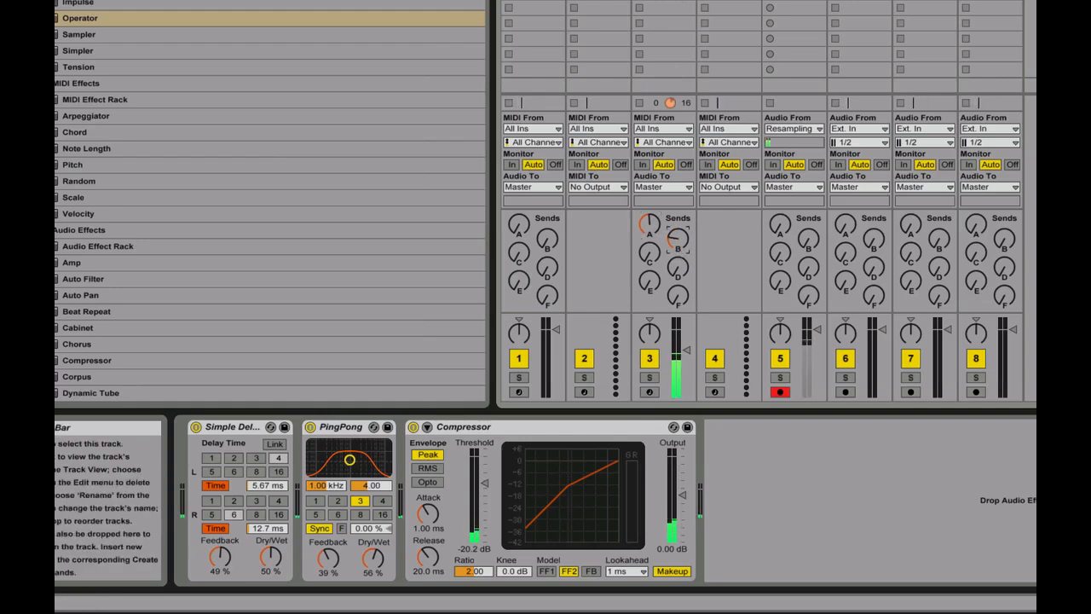
# Lower track 3's volume and raise Operator's oscillator B to -22 dB and oscillator C to -19 dB.
pyautogui.click(663, 2)
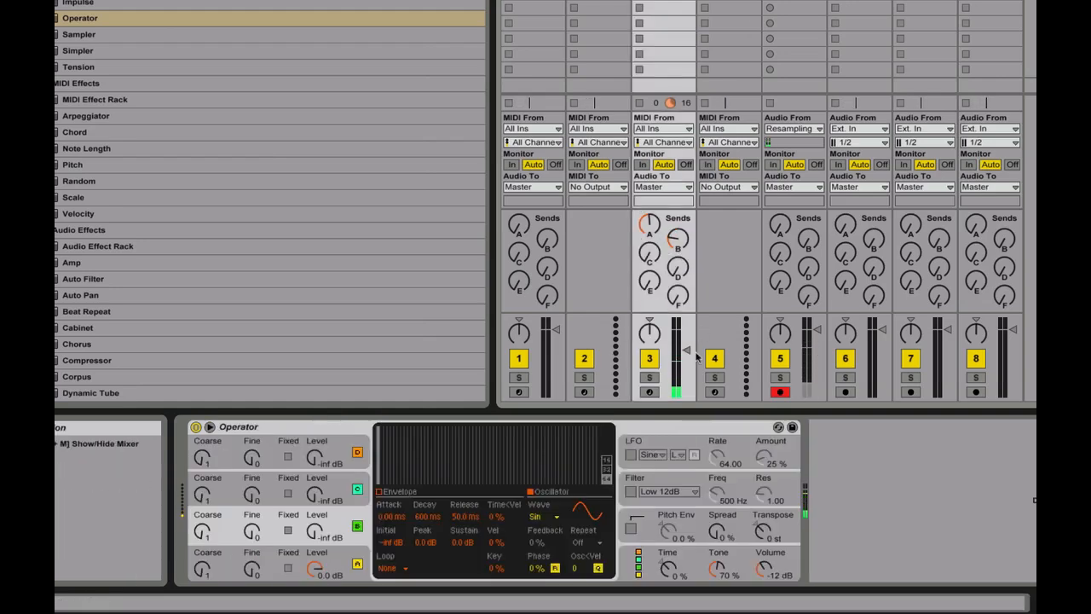
pyautogui.click(686, 351)
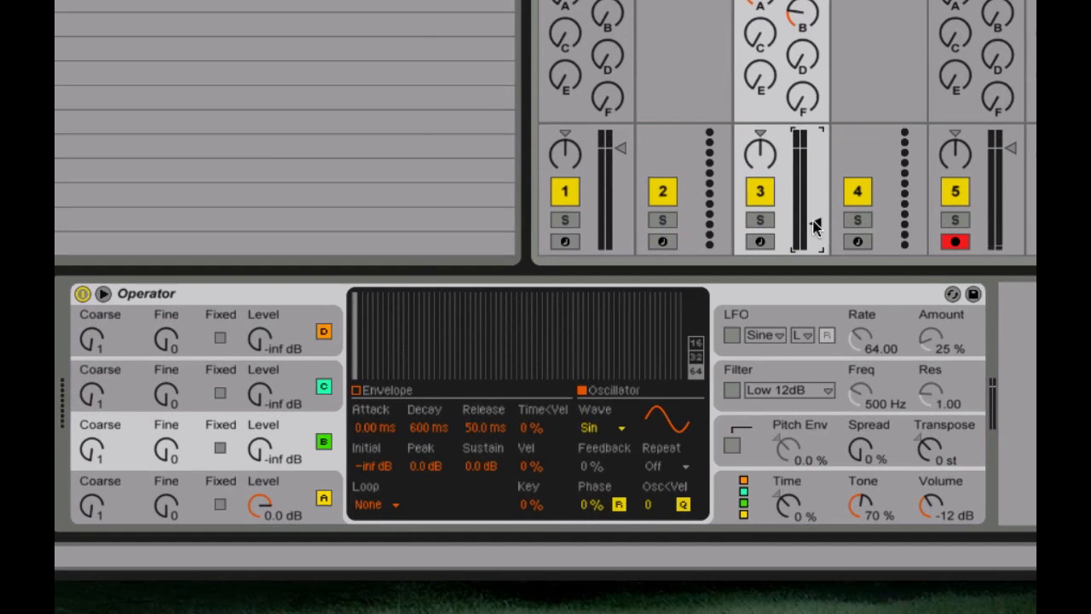
pyautogui.moveTo(259, 441); pyautogui.dragTo(259, 355)
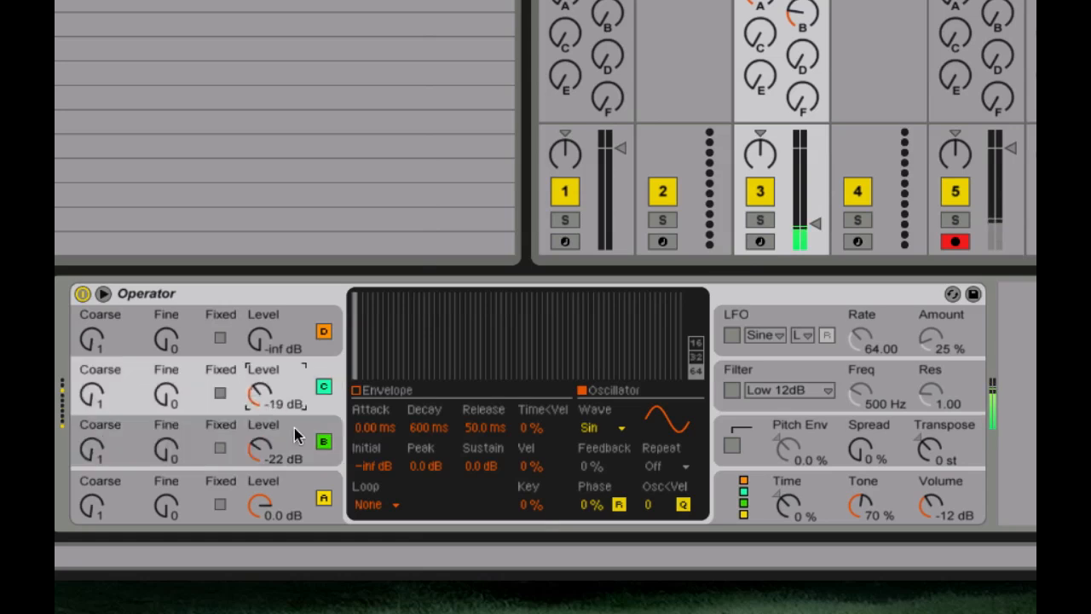
# Give oscillator B a Square D wave reduced to 16 harmonics with the first harmonic removed and Repeat set to 2.
pyautogui.click(294, 431)
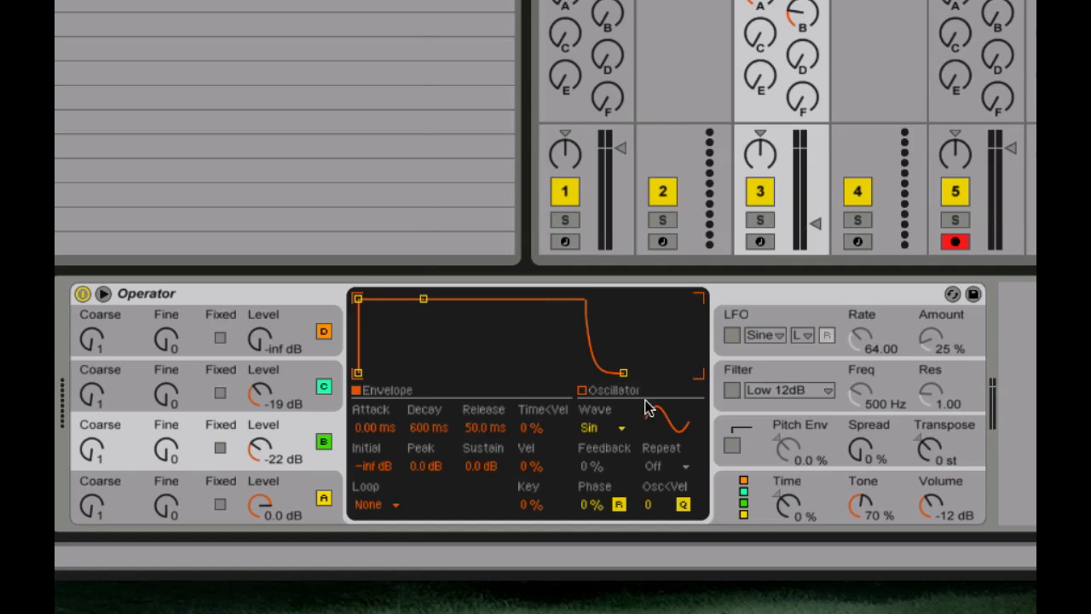
pyautogui.click(699, 345)
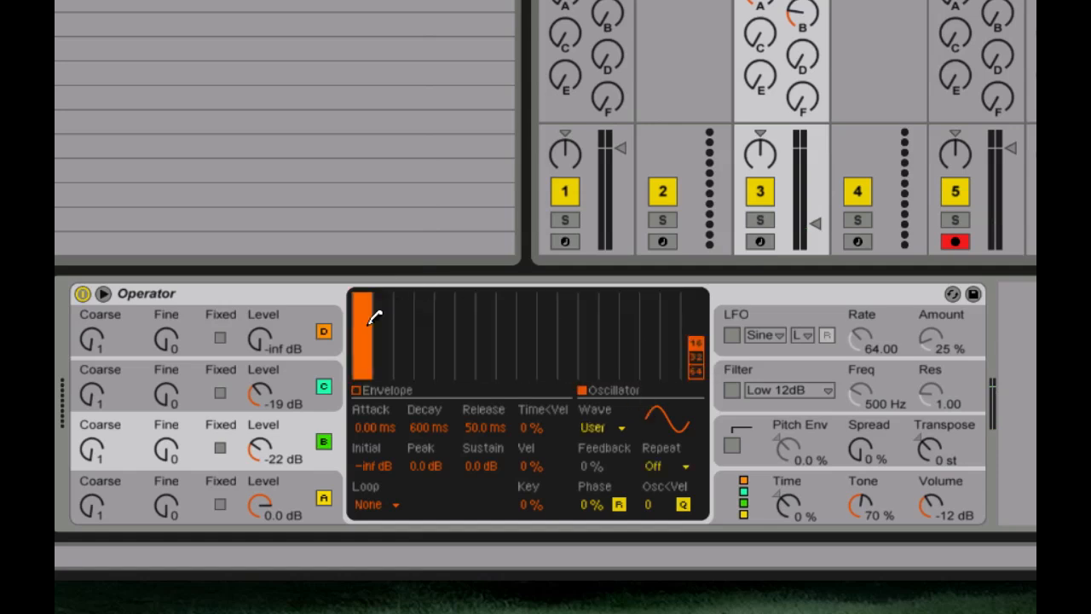
pyautogui.moveTo(366, 322); pyautogui.dragTo(357, 518)
pyautogui.click(610, 420)
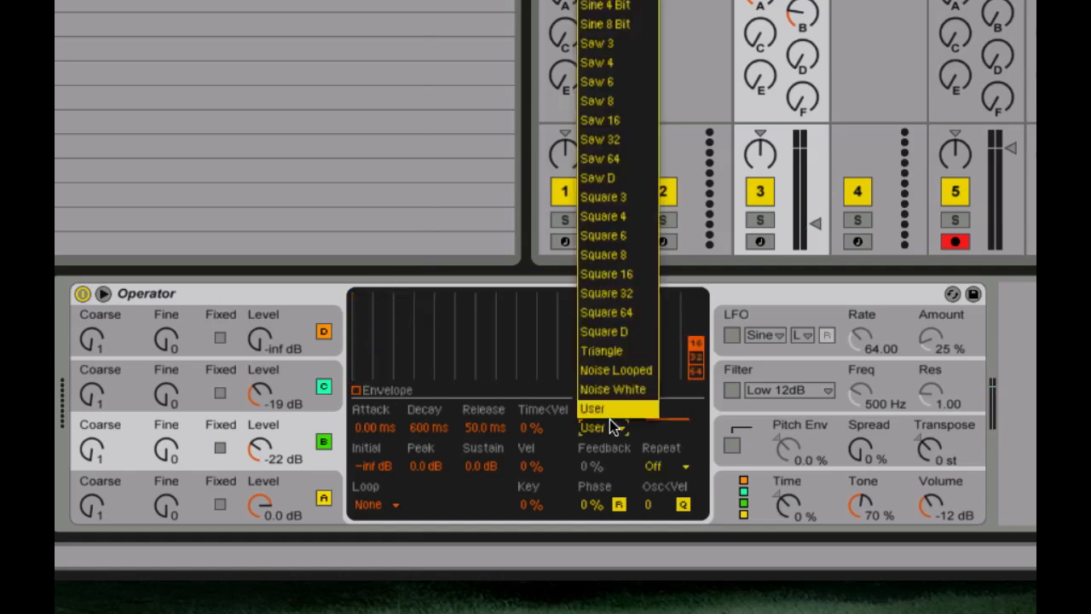
pyautogui.click(631, 335)
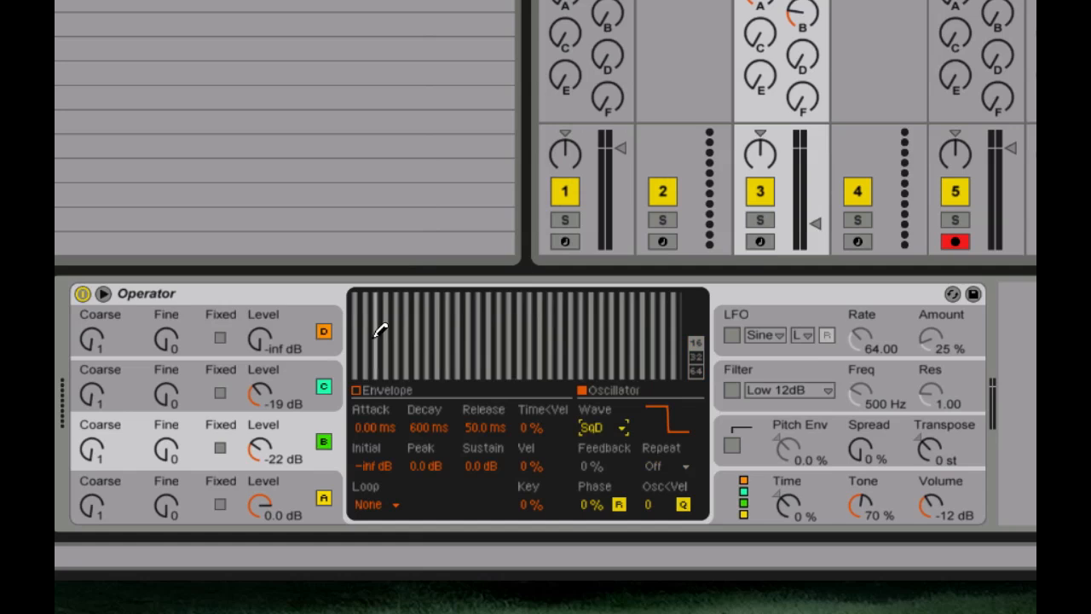
pyautogui.click(695, 342)
pyautogui.moveTo(386, 327); pyautogui.dragTo(375, 399)
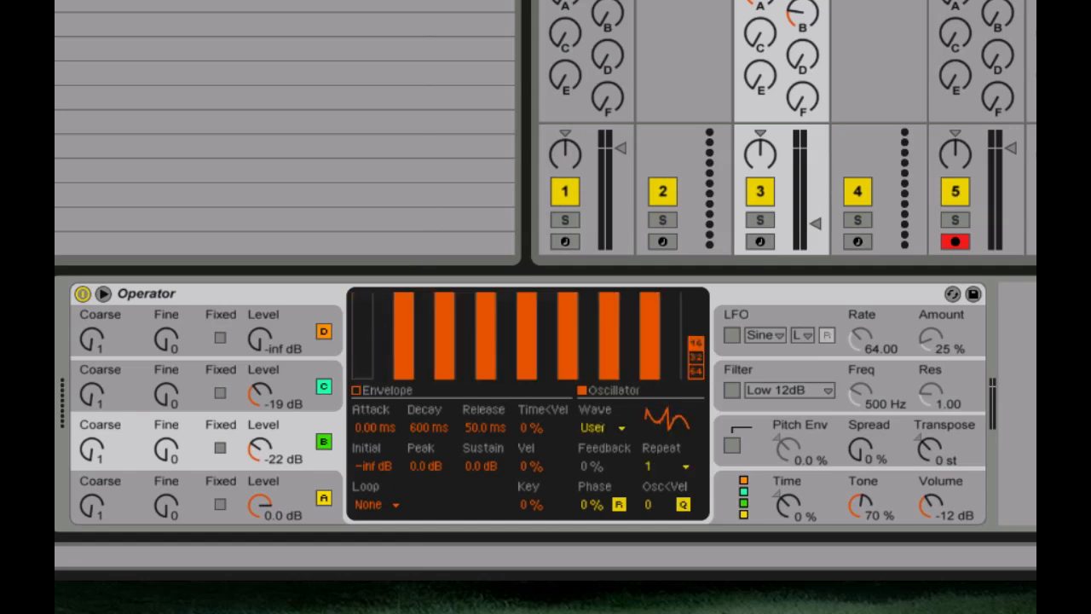
pyautogui.click(658, 467)
pyautogui.click(676, 559)
# Give oscillator C a Saw D wave reduced to 16 harmonics with the first harmonic removed, matching oscillator B's Repeat setting.
pyautogui.click(286, 388)
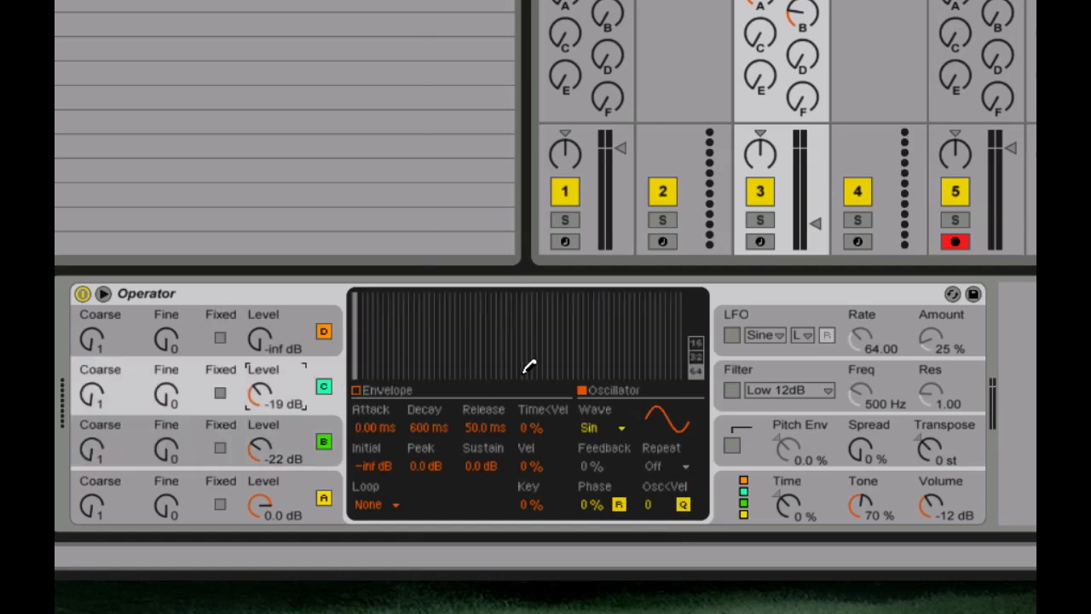
pyautogui.click(696, 342)
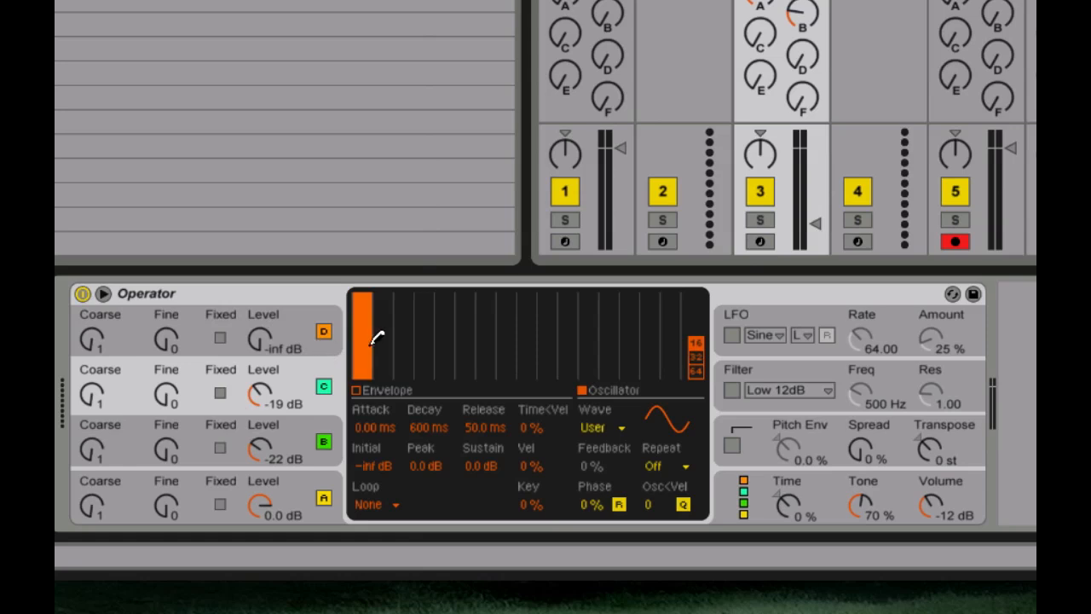
pyautogui.moveTo(361, 300); pyautogui.dragTo(377, 430)
pyautogui.click(612, 426)
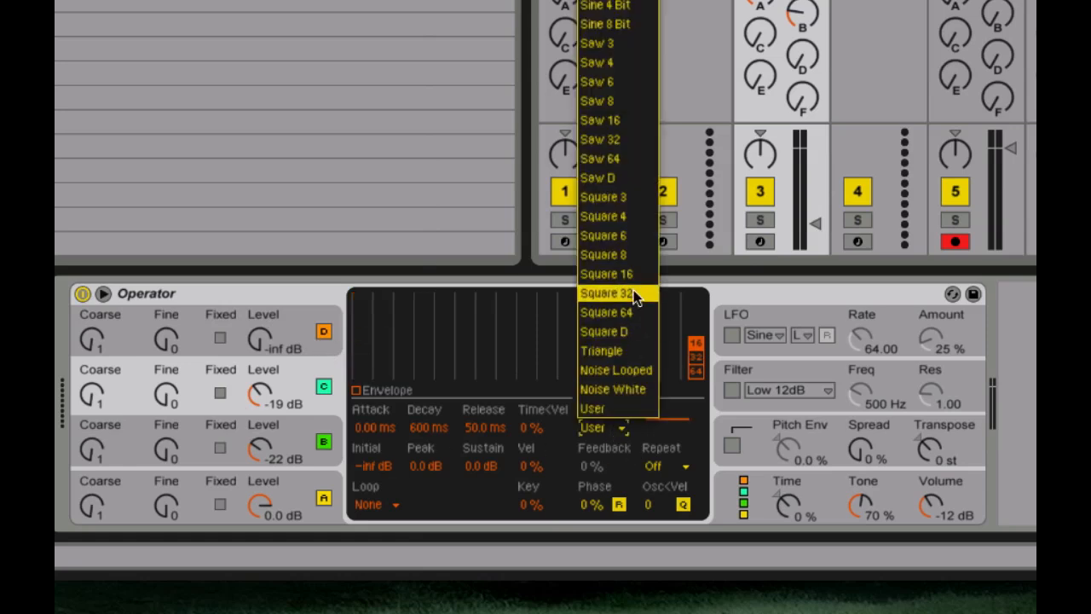
pyautogui.click(638, 179)
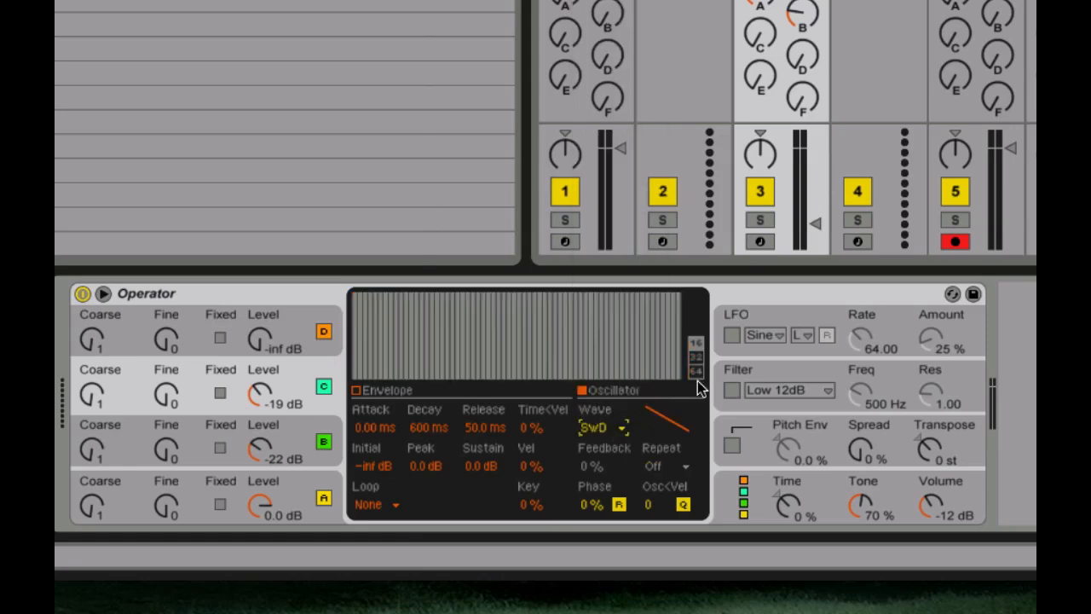
pyautogui.click(696, 373)
pyautogui.click(697, 342)
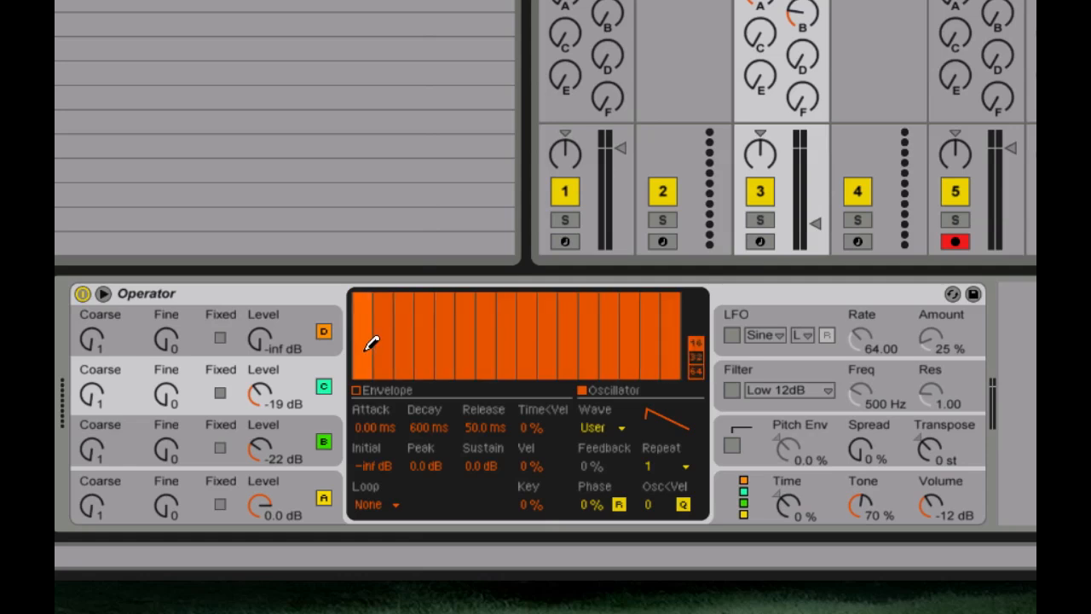
pyautogui.moveTo(367, 341); pyautogui.dragTo(358, 554)
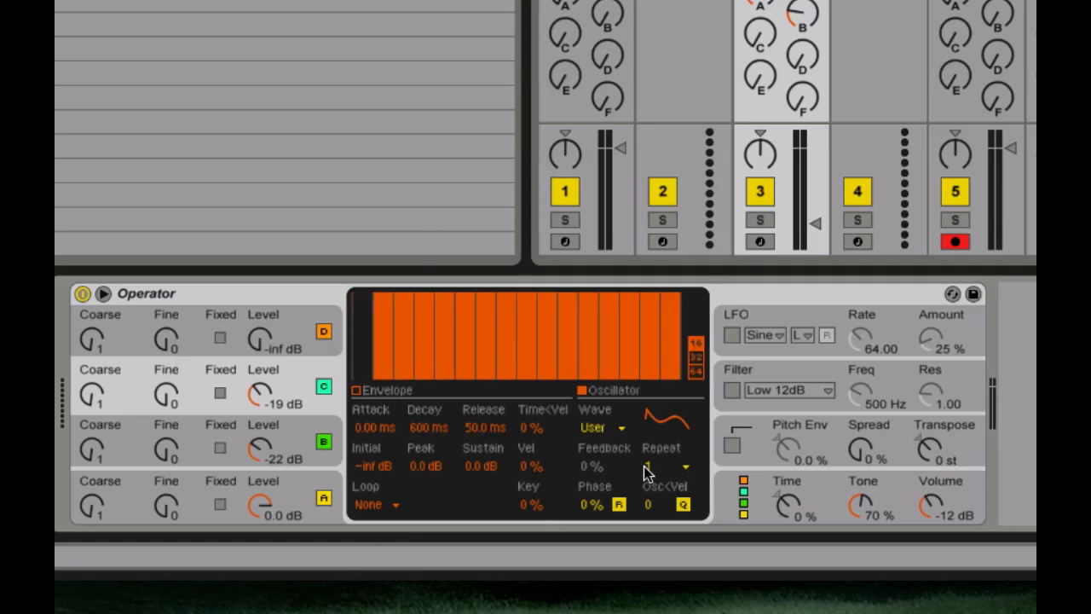
pyautogui.click(686, 467)
pyautogui.click(687, 559)
# Check oscillator D's envelope, and raise oscillator C's level to -1.9 dB and oscillator B's to -2.2 dB.
pyautogui.click(286, 334)
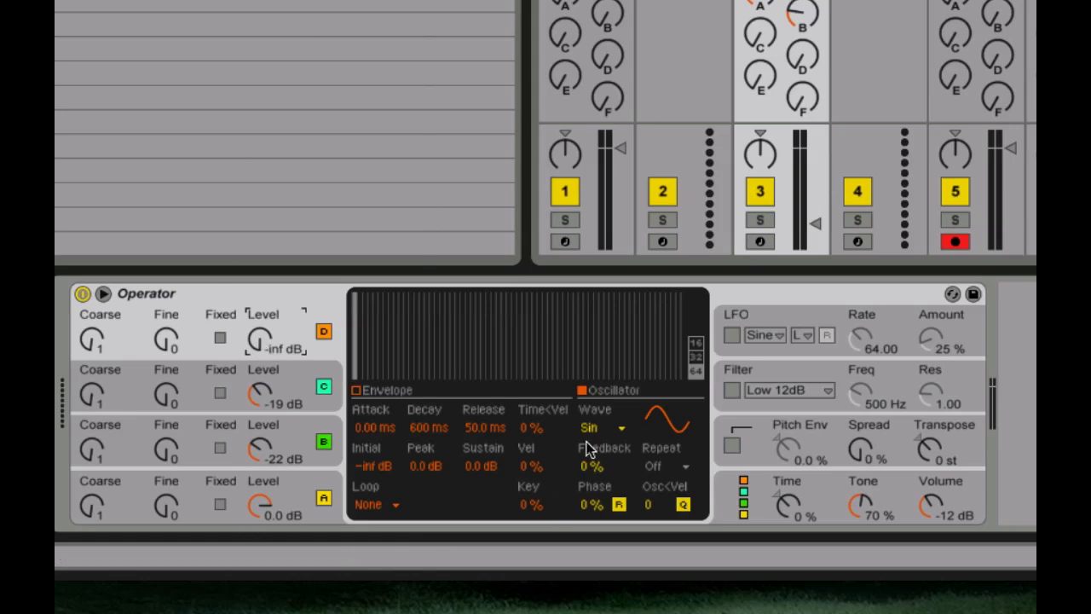
pyautogui.click(406, 392)
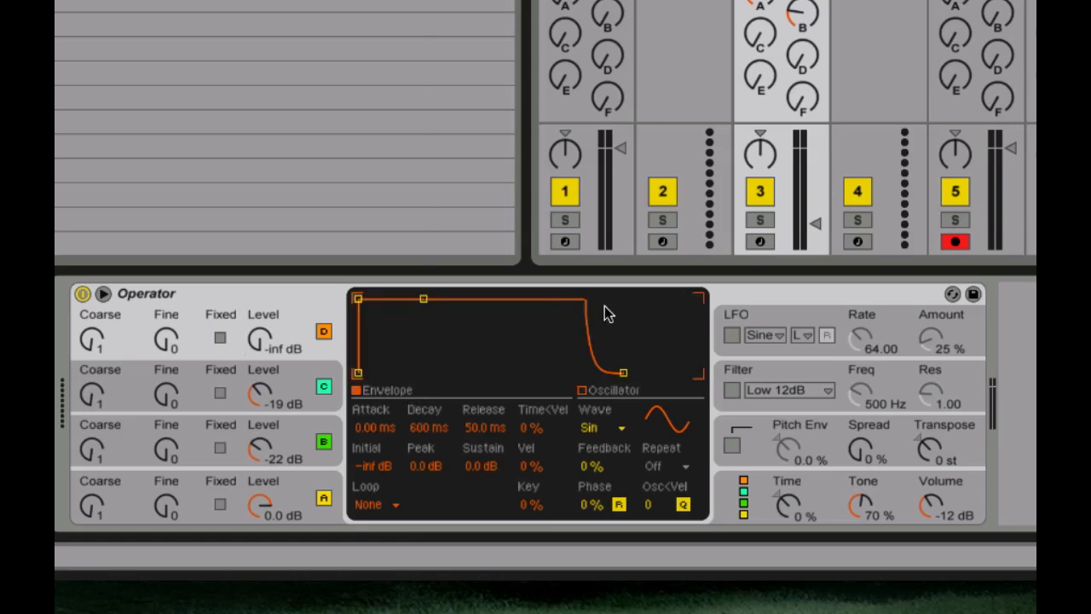
pyautogui.click(618, 391)
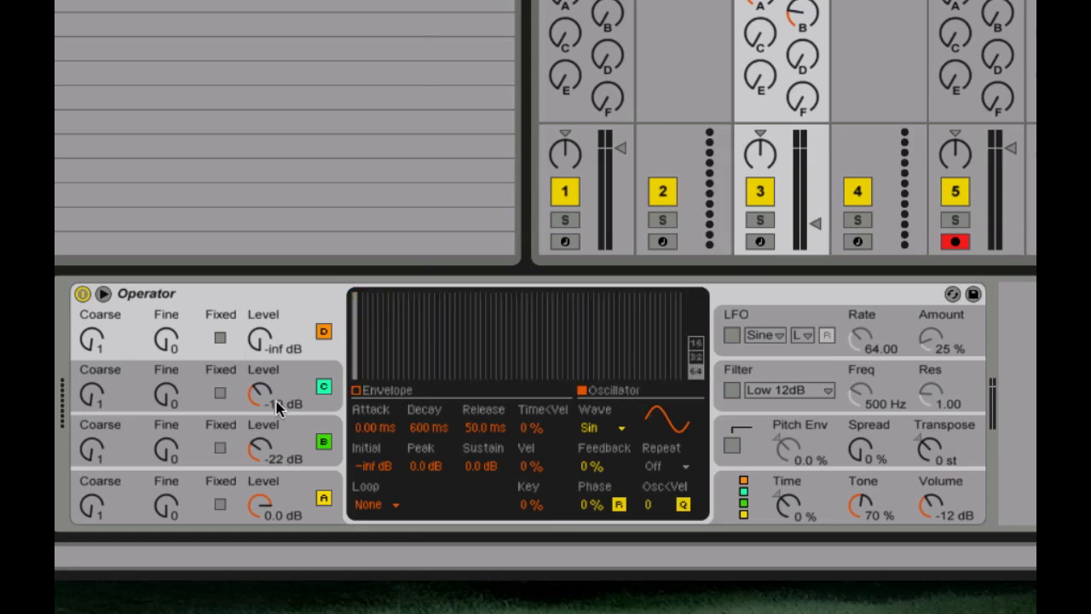
pyautogui.moveTo(274, 394); pyautogui.dragTo(274, 343)
pyautogui.moveTo(262, 443); pyautogui.dragTo(261, 399)
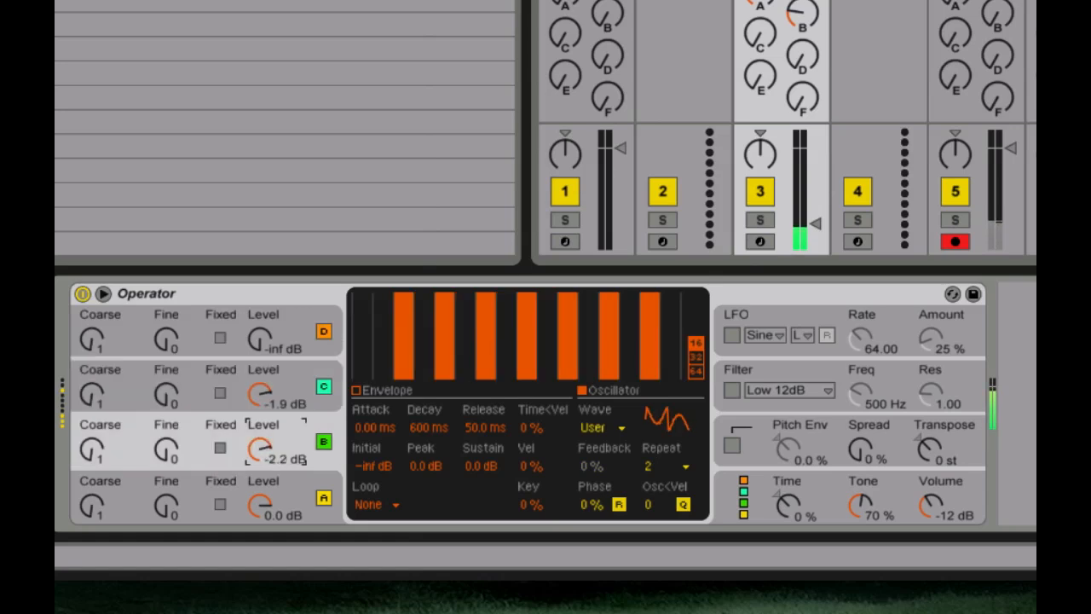
# Set oscillator D's level to -21 dB and coarse to 0.5, and switch it to a fixed frequency of 20.6 Hz.
pyautogui.moveTo(259, 339); pyautogui.dragTo(259, 309)
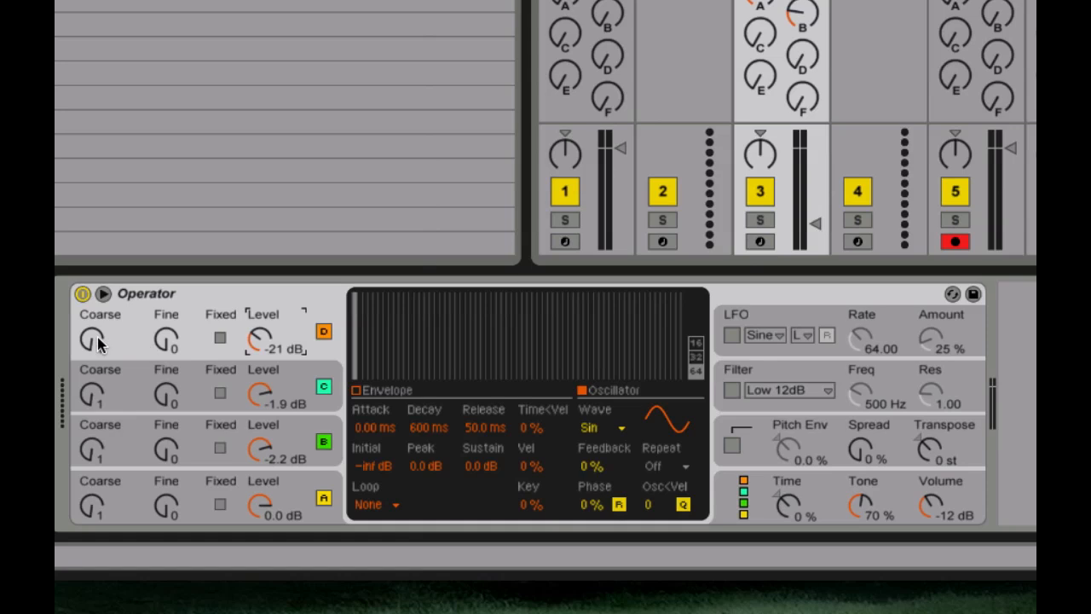
pyautogui.moveTo(94, 341); pyautogui.dragTo(94, 351)
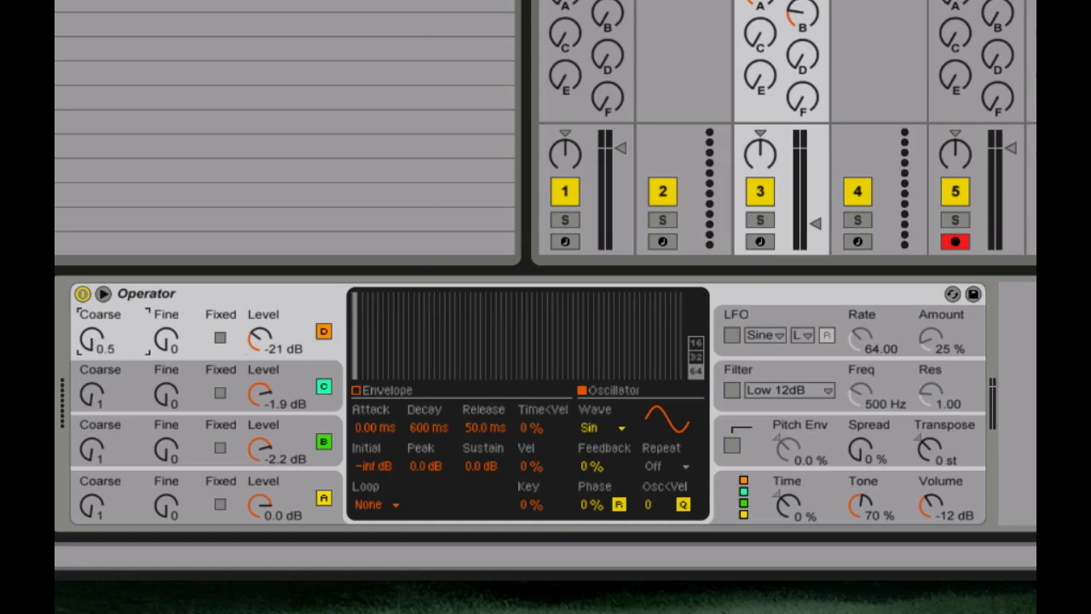
pyautogui.click(220, 338)
pyautogui.moveTo(85, 342); pyautogui.dragTo(85, 367)
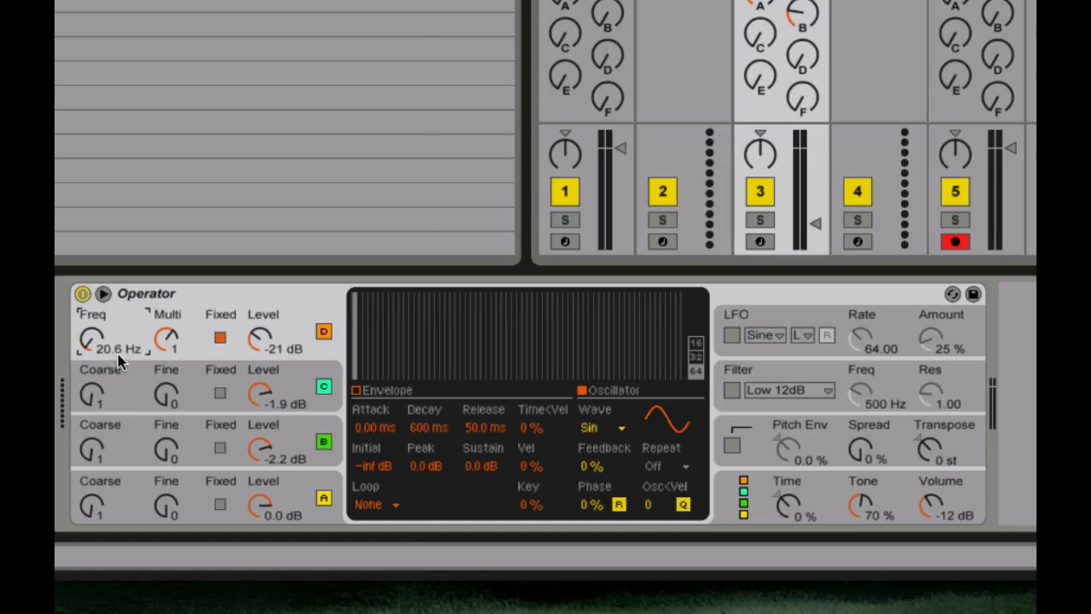
# Set oscillator D's fixed frequency to 20 Hz, Multi to 0.1 and level to 0.0 dB, and raise the Operator track's volume.
pyautogui.write('20')
pyautogui.moveTo(168, 339); pyautogui.dragTo(168, 358)
pyautogui.moveTo(257, 339); pyautogui.dragTo(257, 288)
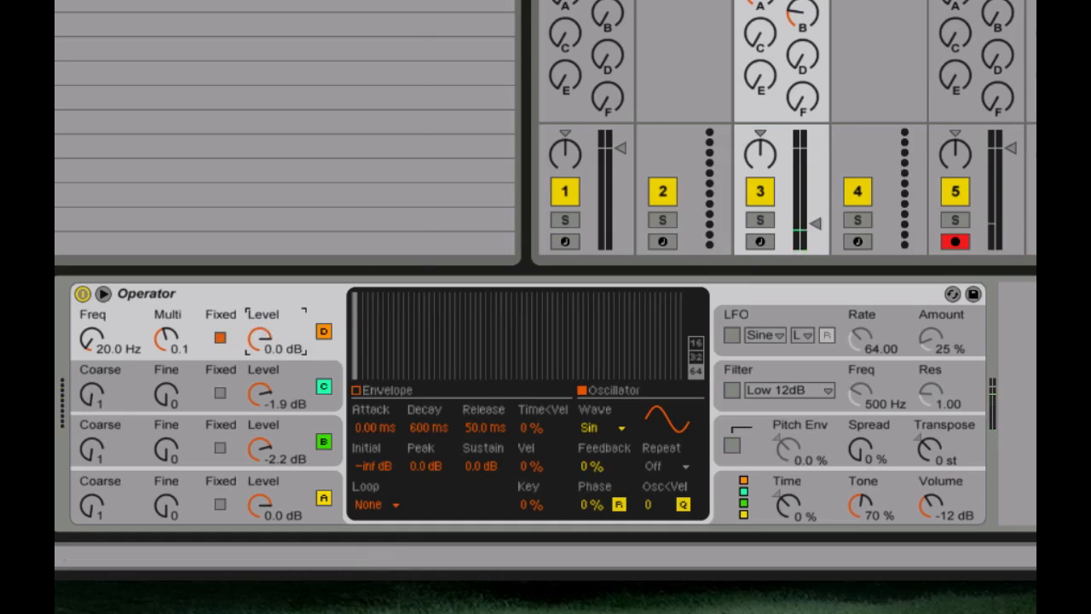
pyautogui.moveTo(815, 223); pyautogui.dragTo(815, 181)
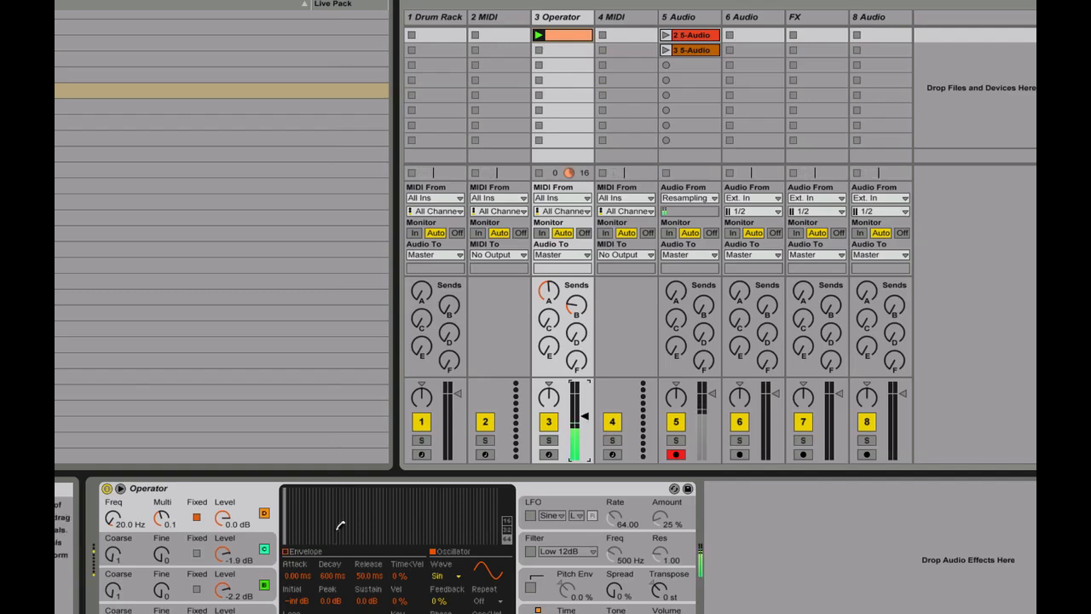
# Try oscillator D at 2.00 kHz with Multi at 10, and undo both changes.
pyautogui.moveTo(113, 518); pyautogui.dragTo(112, 491)
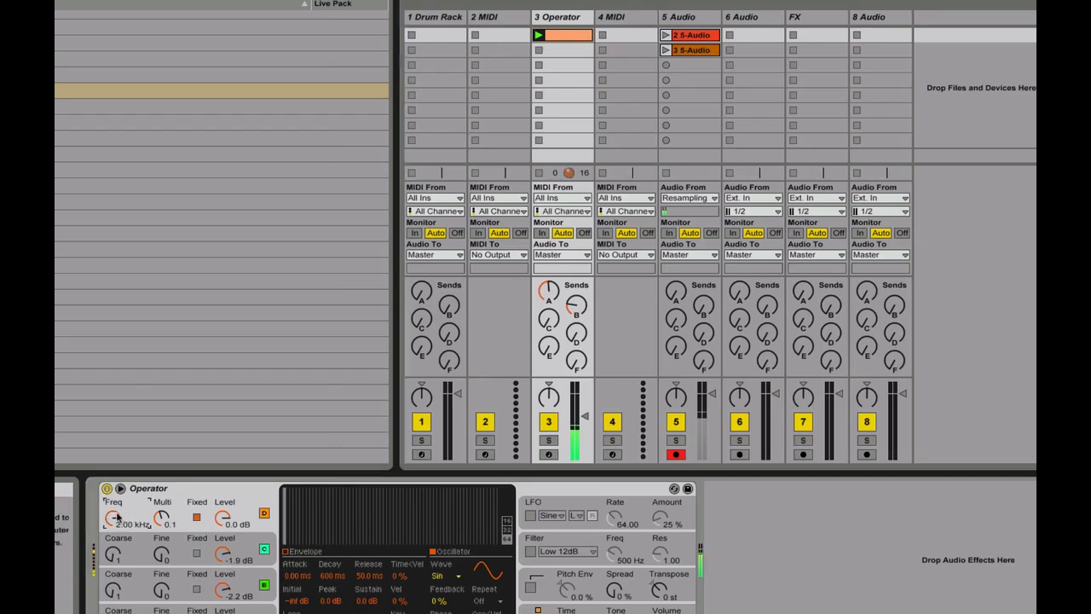
pyautogui.moveTo(160, 518); pyautogui.dragTo(160, 508)
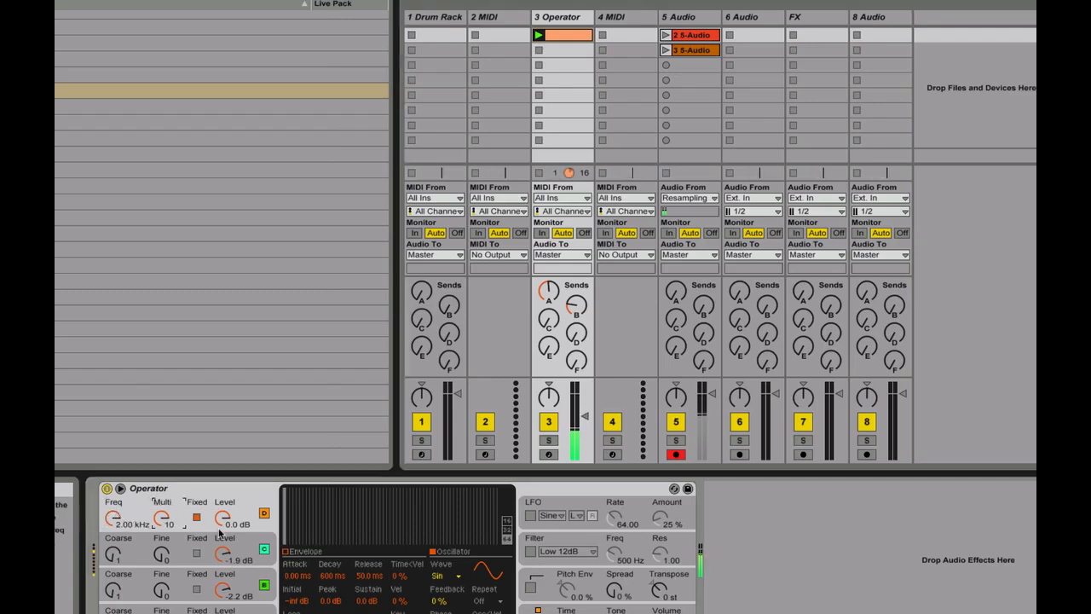
pyautogui.hotkey('ctrl', 'z')
pyautogui.hotkey('ctrl', 'z')
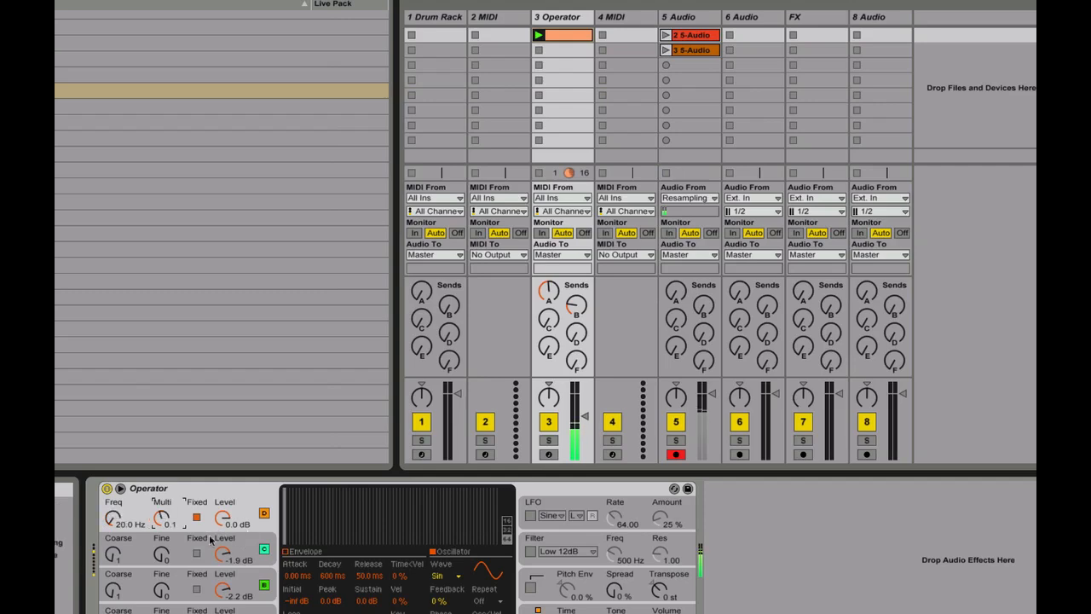
# Resample the playing Operator sound into the third slot of the 5 Audio track, and delete the recorded clip.
pyautogui.click(670, 67)
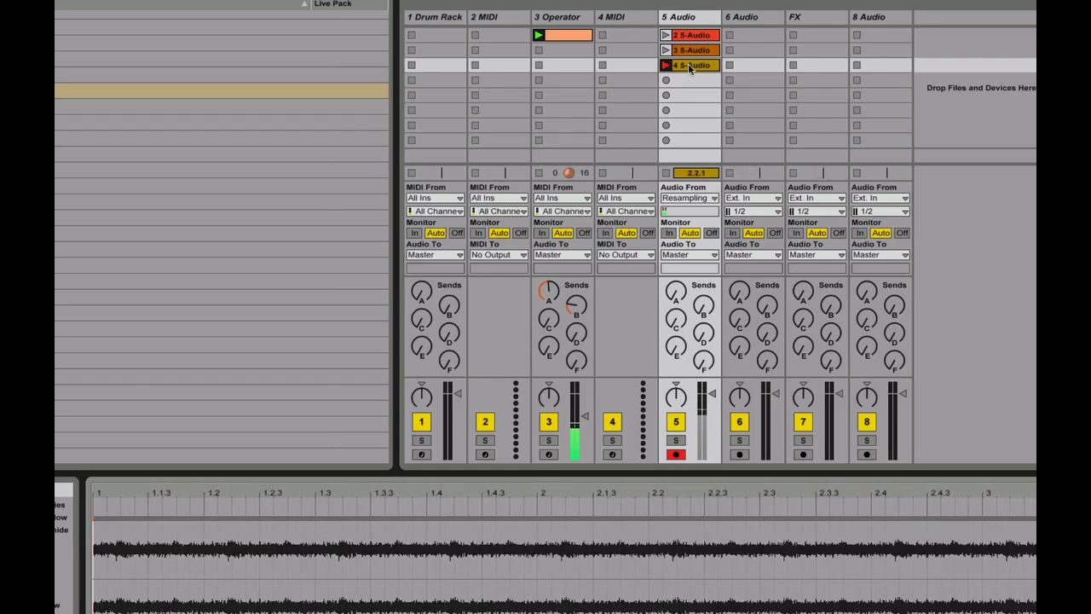
pyautogui.click(667, 66)
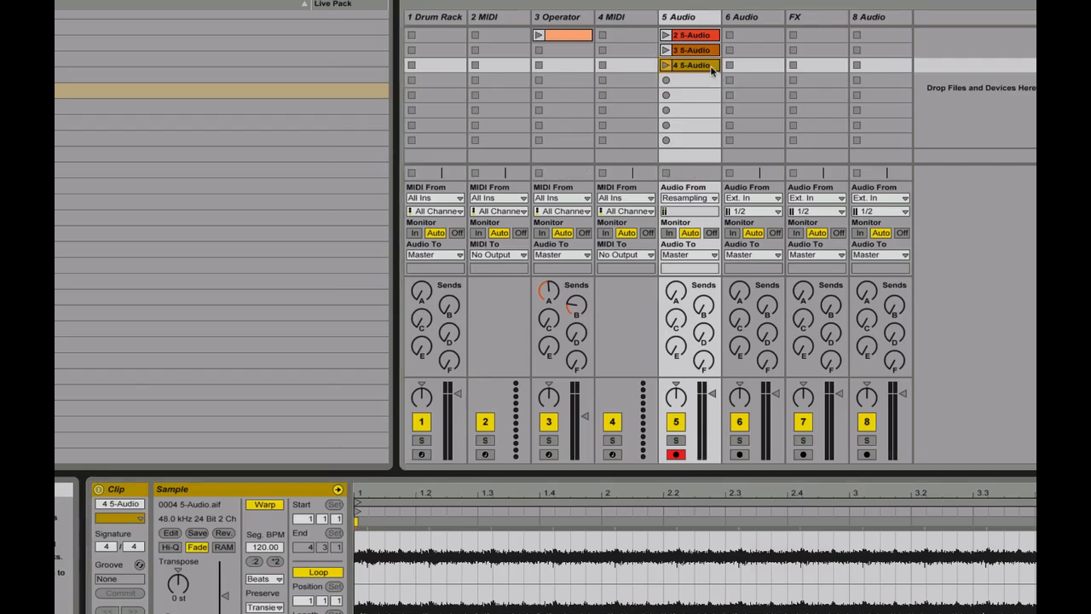
pyautogui.press('Delete')
# Set Operator's Spread to 64 %, Tone to 100 % and Time to 30 %.
pyautogui.click(569, 17)
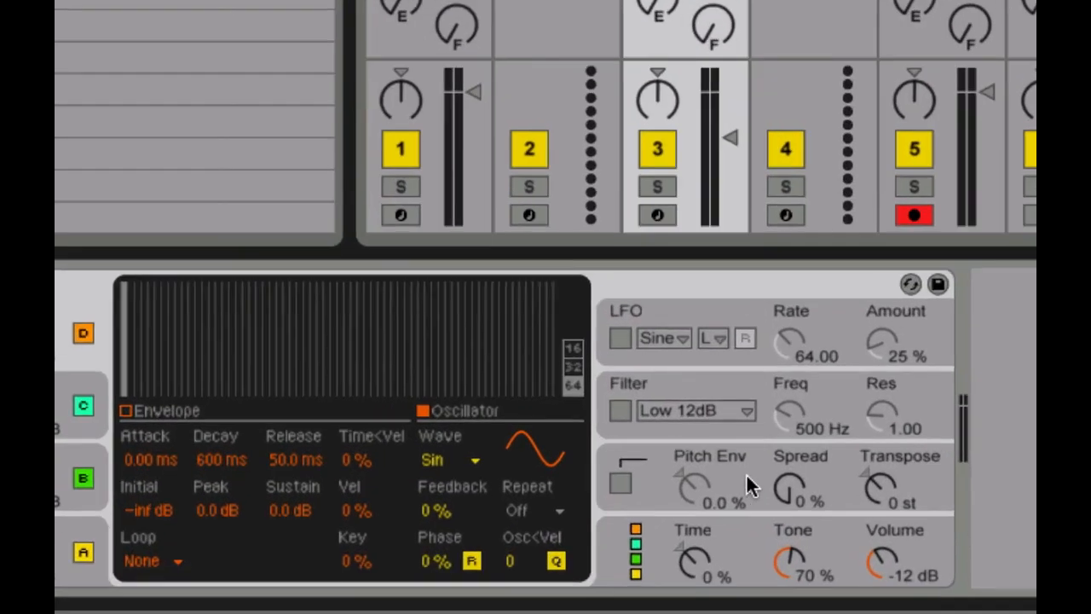
pyautogui.moveTo(789, 487); pyautogui.dragTo(838, 461)
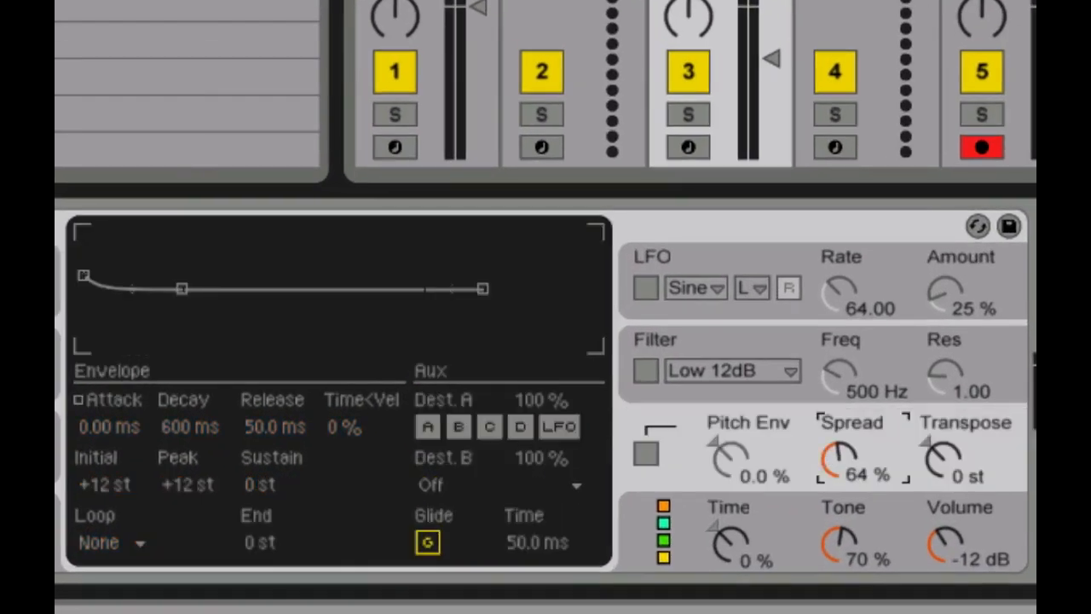
pyautogui.moveTo(852, 578); pyautogui.dragTo(853, 554)
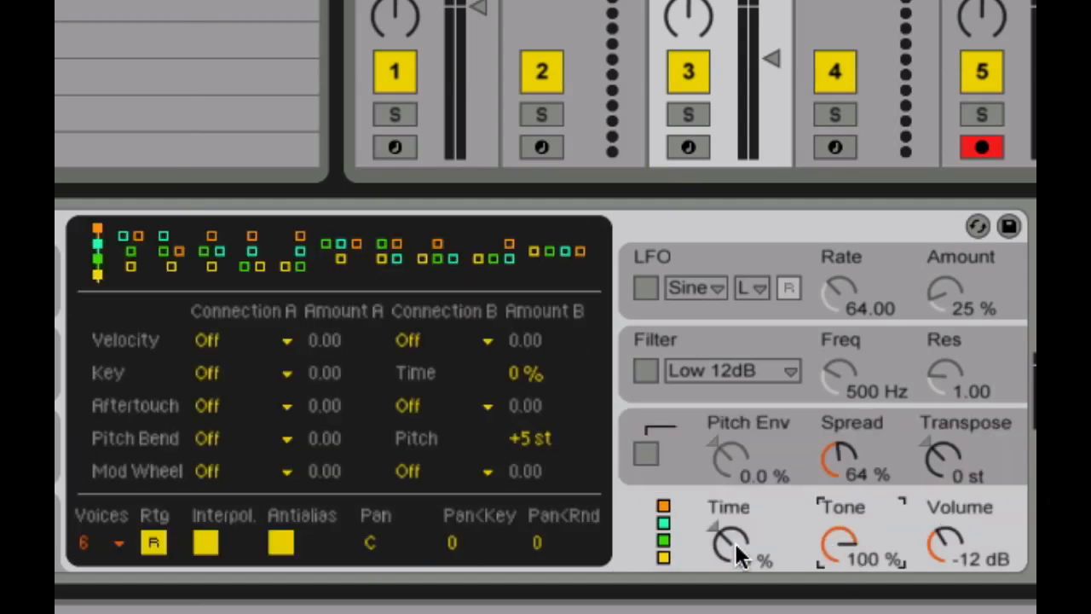
pyautogui.moveTo(734, 541); pyautogui.dragTo(734, 527)
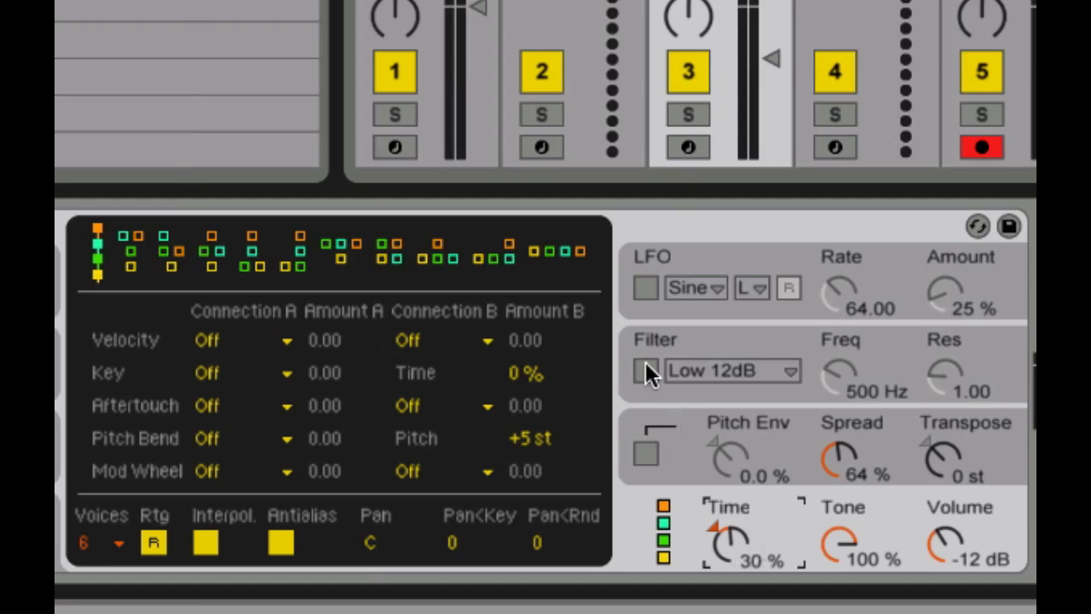
# Enable the LFO with a SwUp wave, synced rate 1/12 and amount 37 %, and reshape the start of its envelope.
pyautogui.click(640, 288)
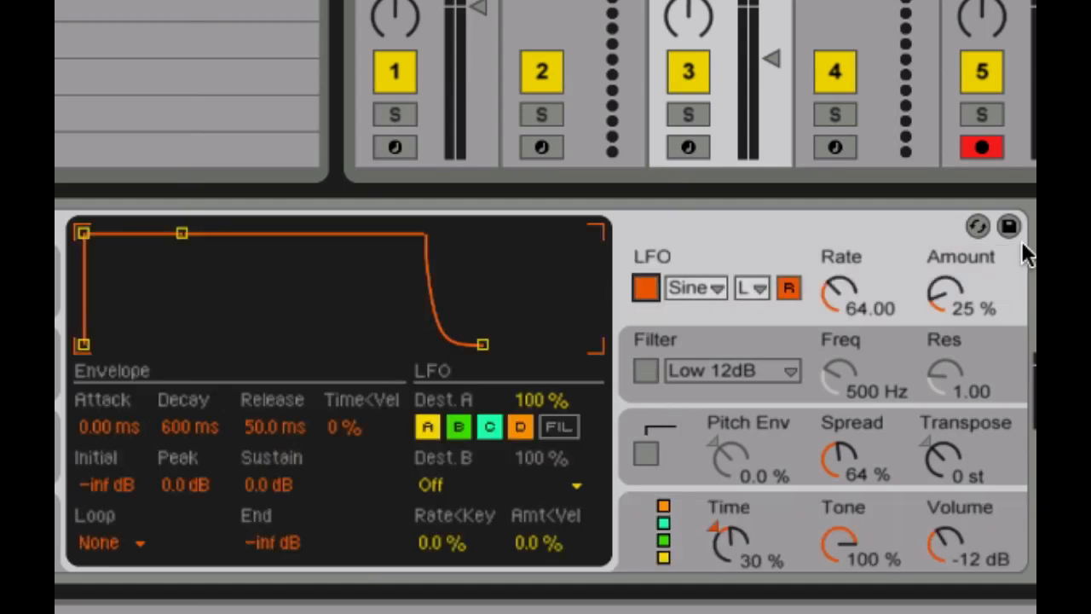
pyautogui.moveTo(960, 290)
pyautogui.mouseDown()
pyautogui.moveTo(960, 250)
pyautogui.moveTo(961, 281)
pyautogui.mouseUp()
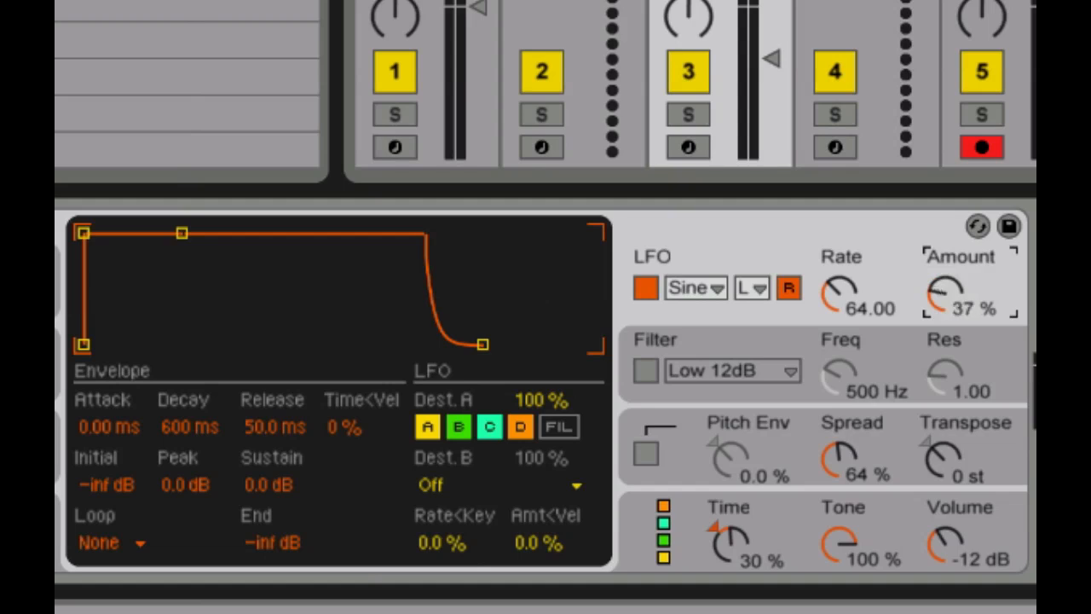
pyautogui.click(746, 288)
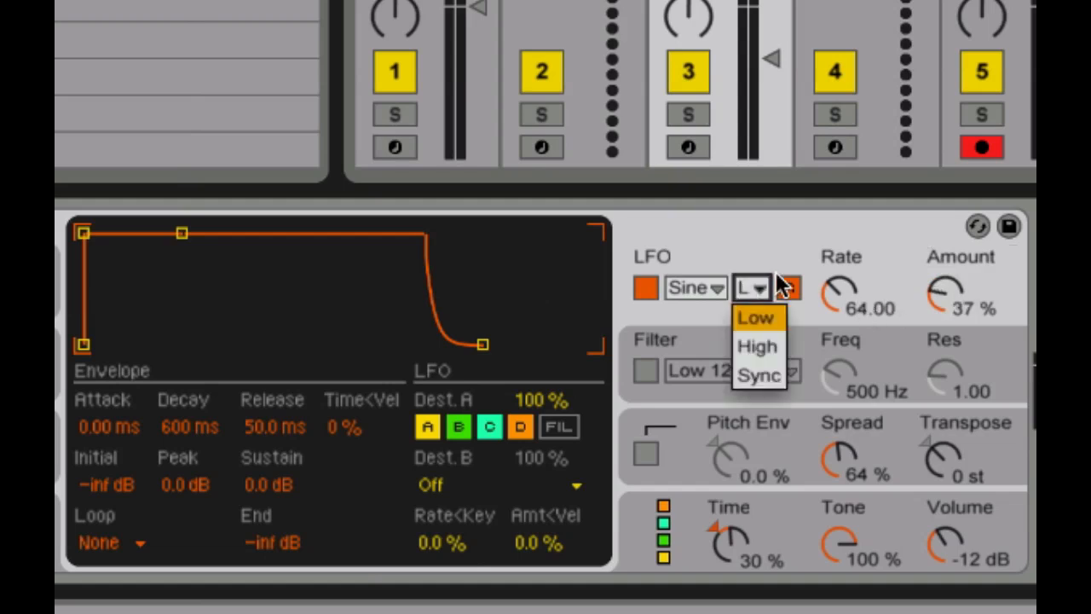
pyautogui.click(761, 375)
pyautogui.moveTo(835, 294)
pyautogui.mouseDown()
pyautogui.moveTo(835, 272)
pyautogui.moveTo(835, 283)
pyautogui.mouseUp()
pyautogui.click(675, 288)
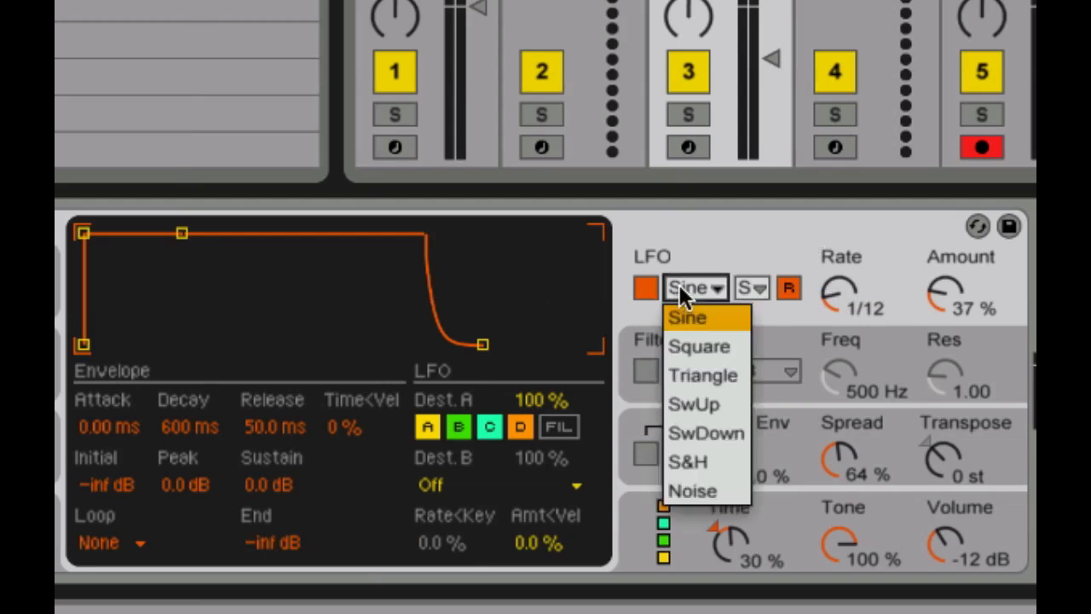
pyautogui.click(738, 409)
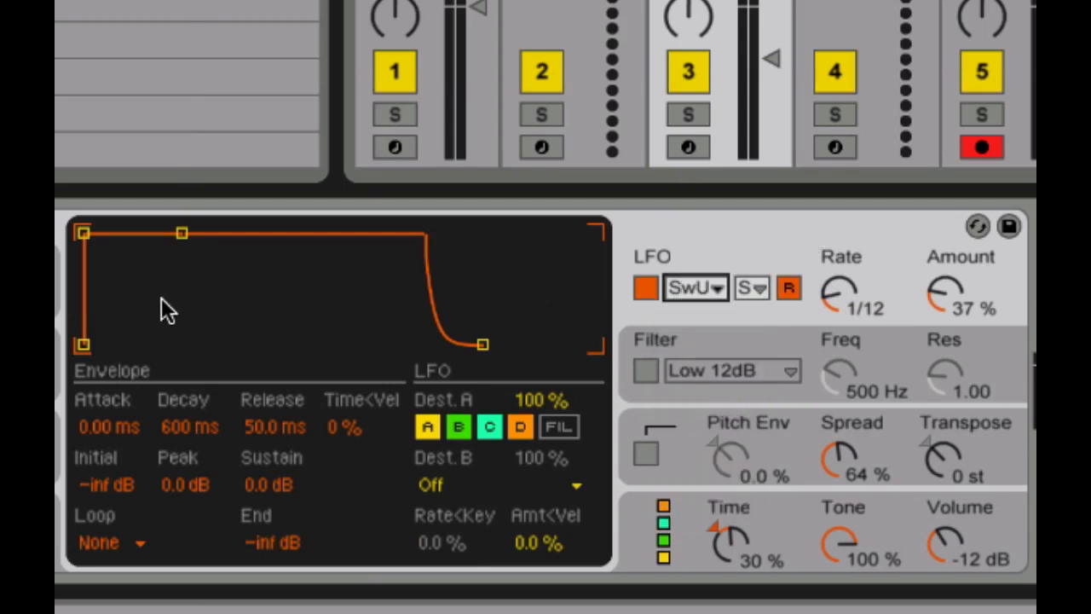
pyautogui.moveTo(112, 239); pyautogui.dragTo(212, 233)
# Delete all repeated notes after the first chord in the Operator clip and extend that chord across the four bars.
pyautogui.hotkey('shift', 'Tab')
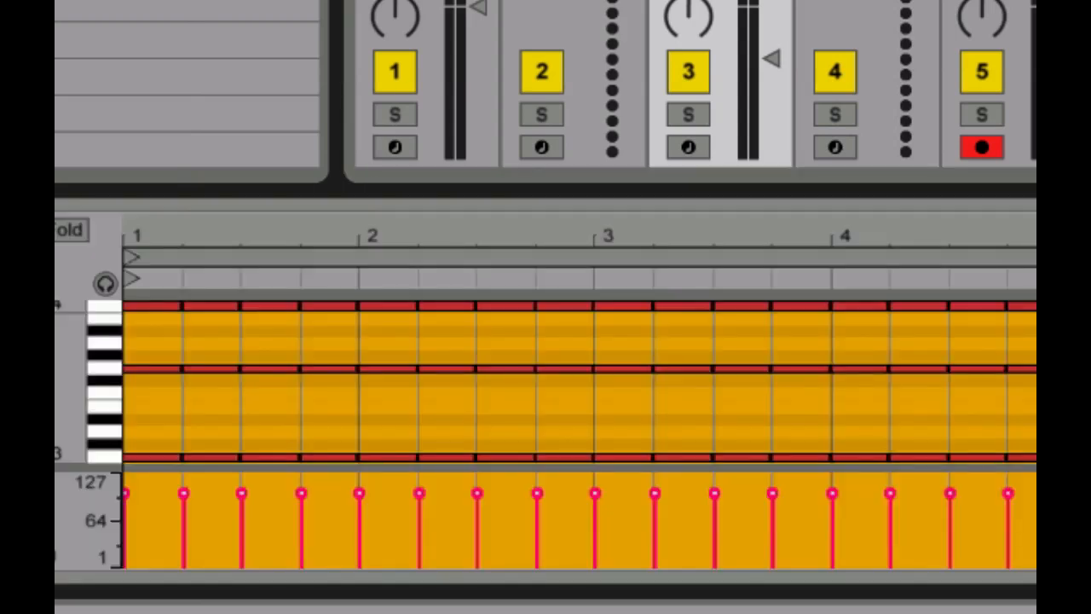
pyautogui.moveTo(1035, 313); pyautogui.dragTo(185, 492)
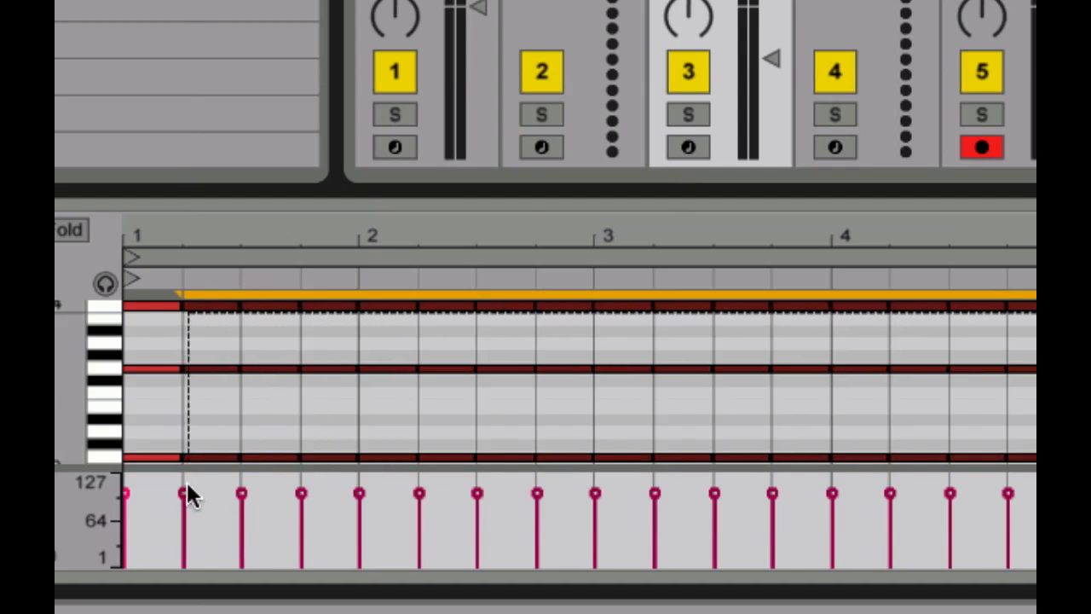
pyautogui.press('Delete')
pyautogui.press('super+a')
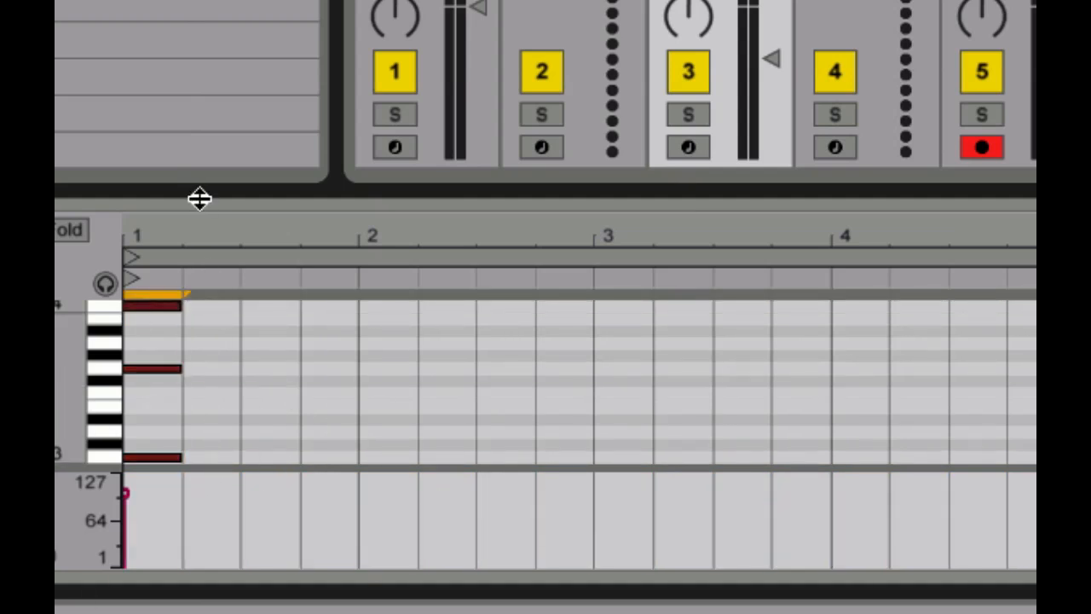
pyautogui.moveTo(178, 307); pyautogui.dragTo(1034, 307)
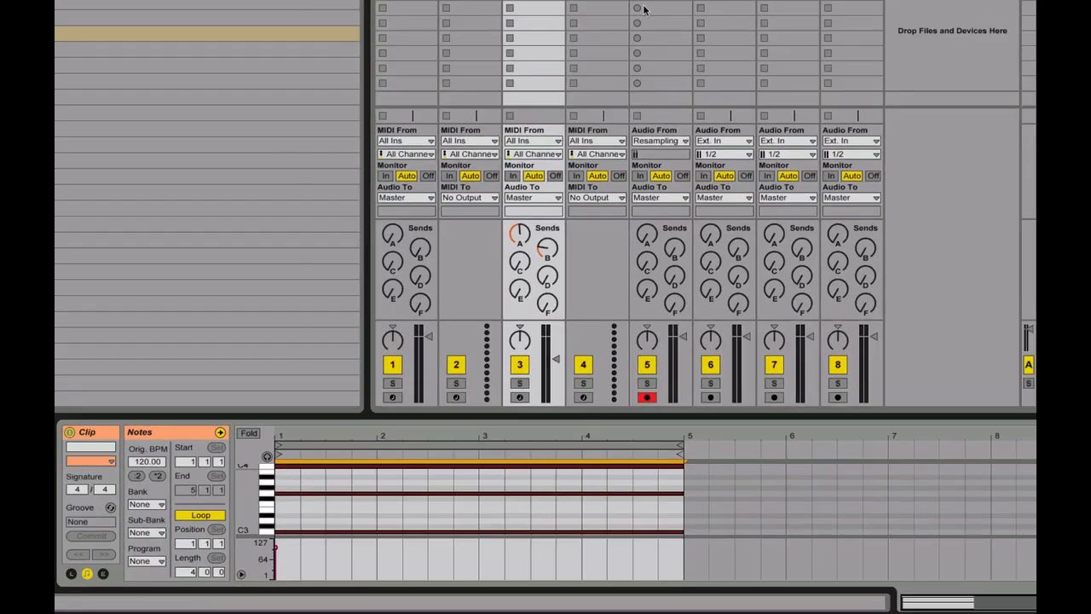
# Resample the Operator clip into the third slot of the 5 Audio track, and stop the Operator clip.
pyautogui.click(638, 8)
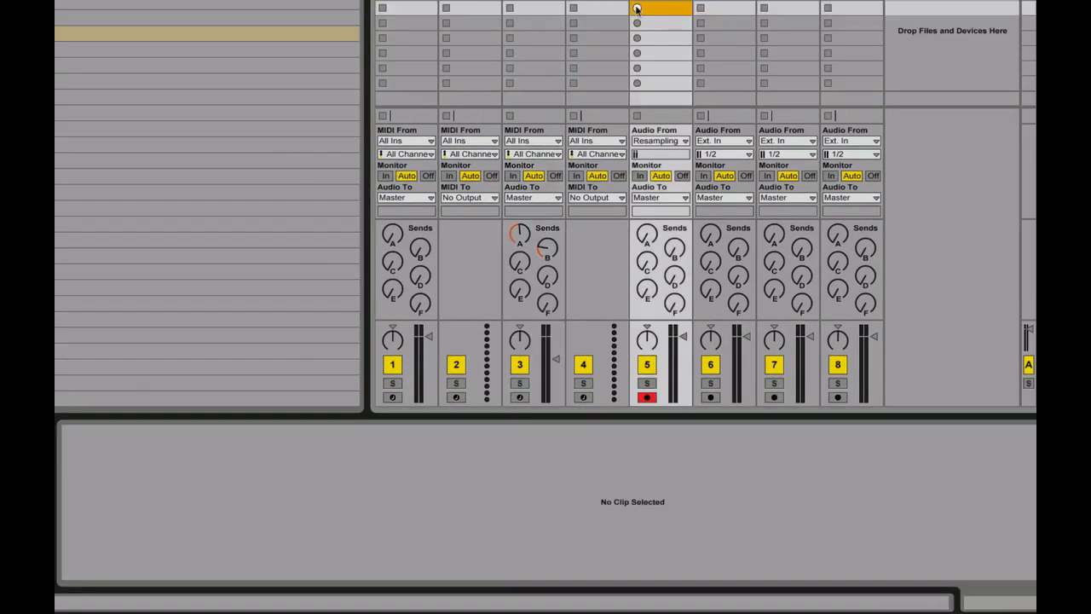
pyautogui.click(510, 1)
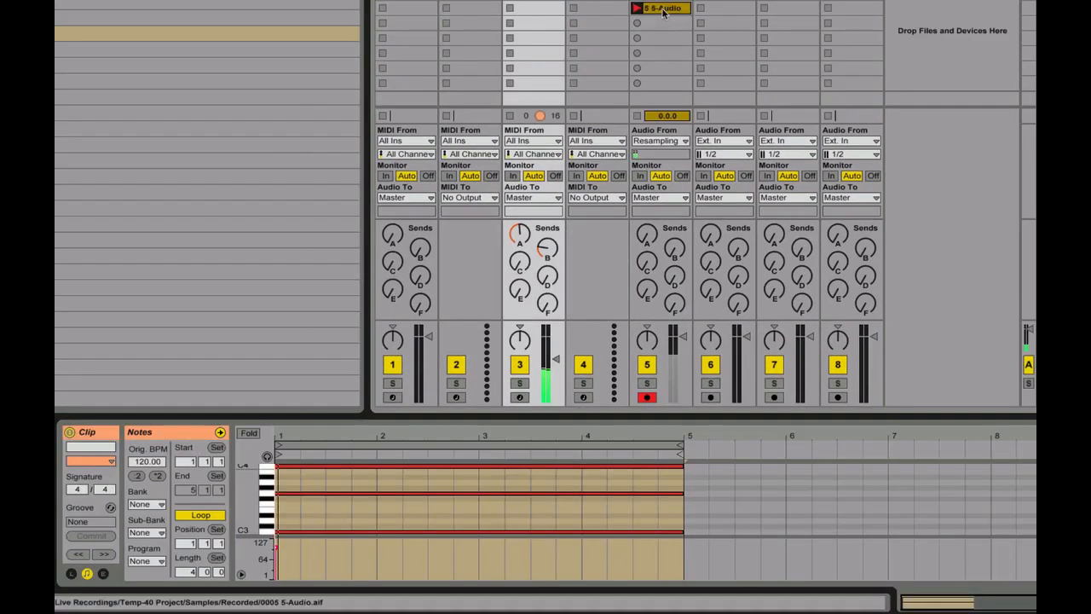
pyautogui.click(663, 10)
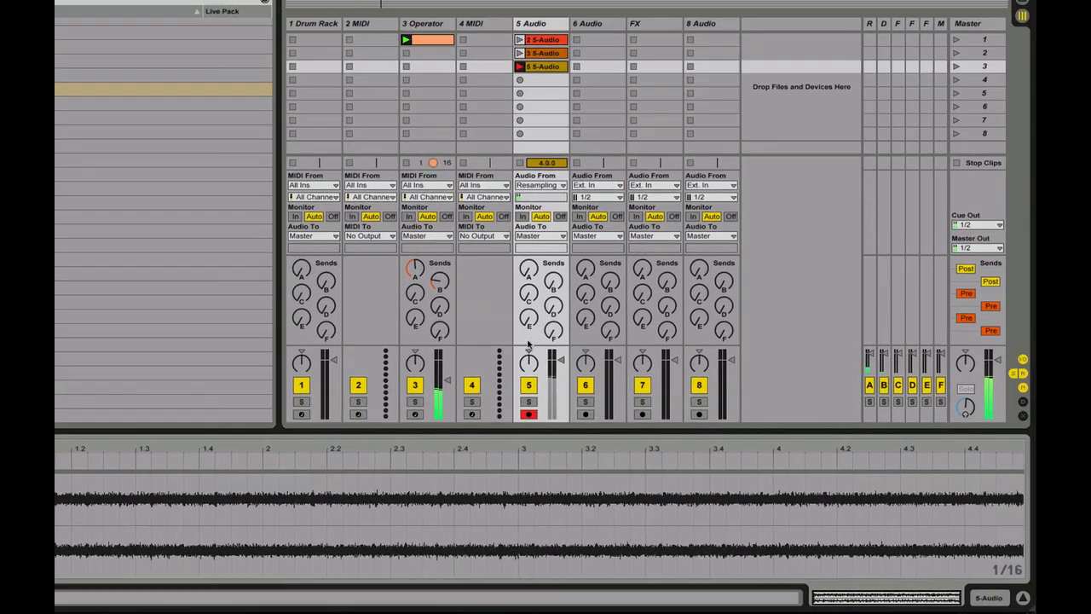
pyautogui.click(406, 162)
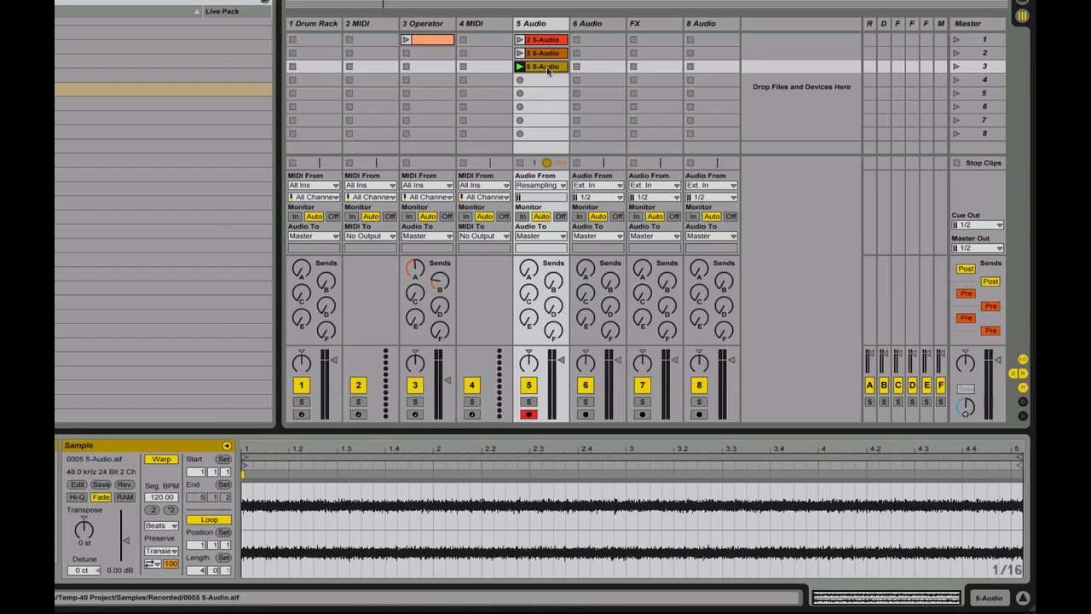
# Place the newly recorded clip at bar 5 of the 5 Audio track in the arrangement, and unfold that track.
pyautogui.moveTo(547, 70); pyautogui.dragTo(396, 173)
pyautogui.press('Tab')
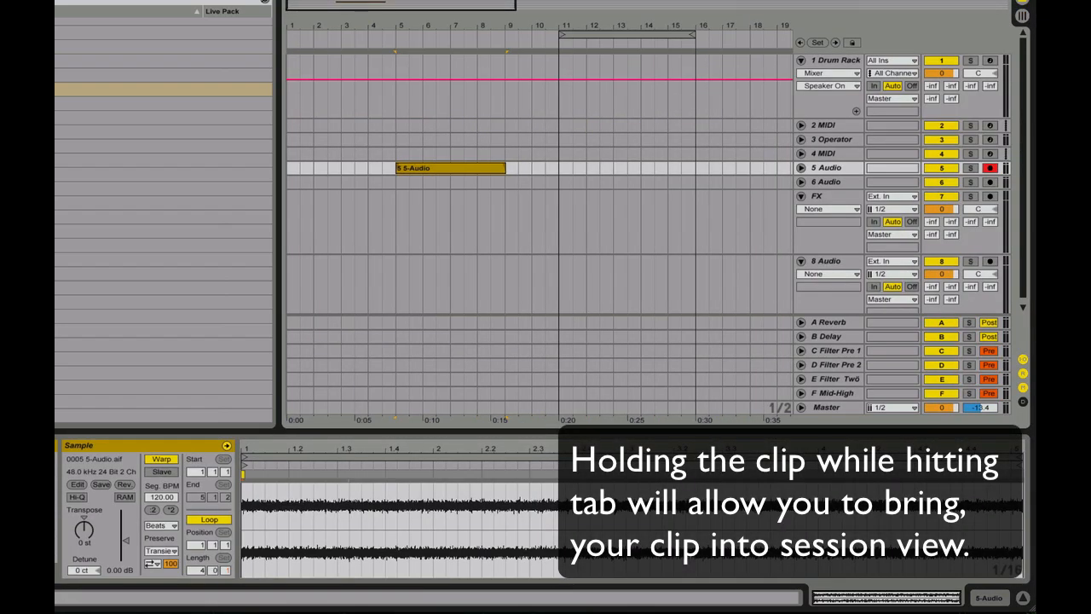
pyautogui.press('+')
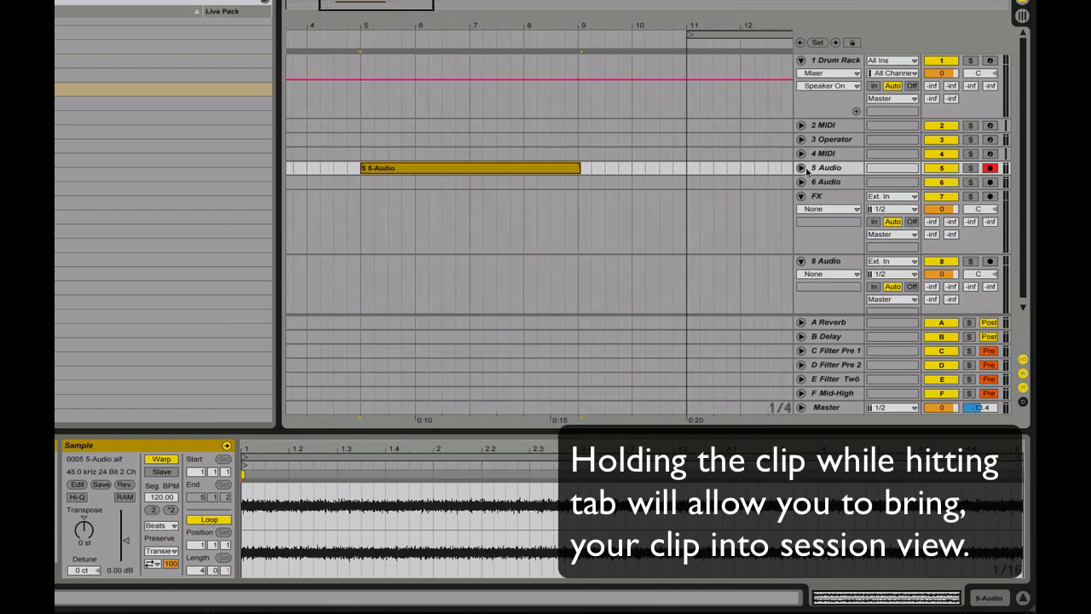
pyautogui.click(801, 167)
pyautogui.moveTo(539, 26); pyautogui.dragTo(662, 56)
pyautogui.doubleClick(654, 174)
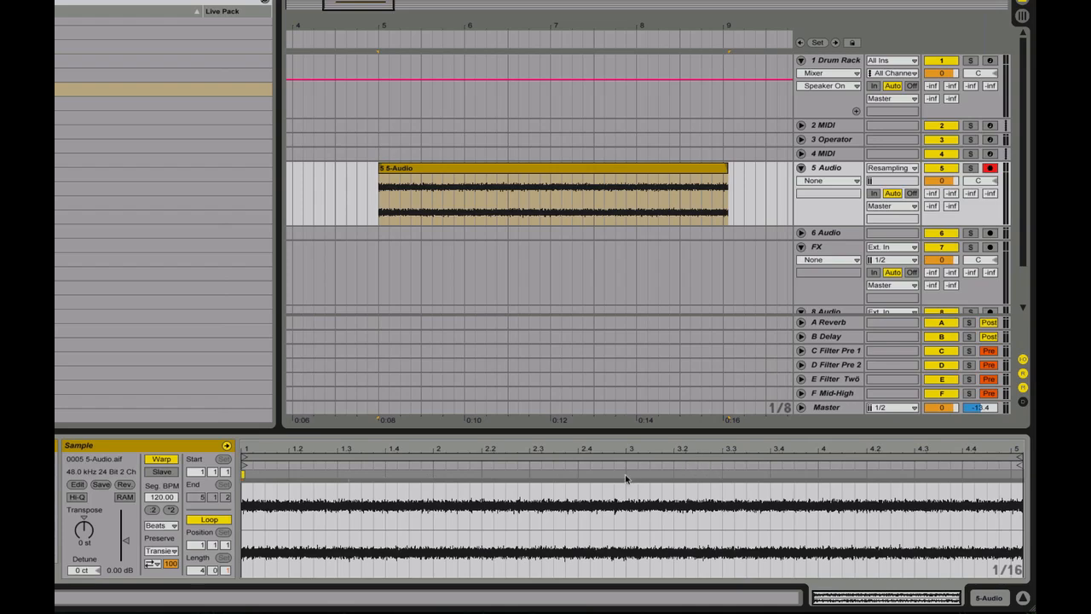
# Time-stretch the recorded clip by moving a warp marker far past its end, bringing the segment tempo to 999.00 BPM.
pyautogui.moveTo(625, 479); pyautogui.dragTo(1033, 492)
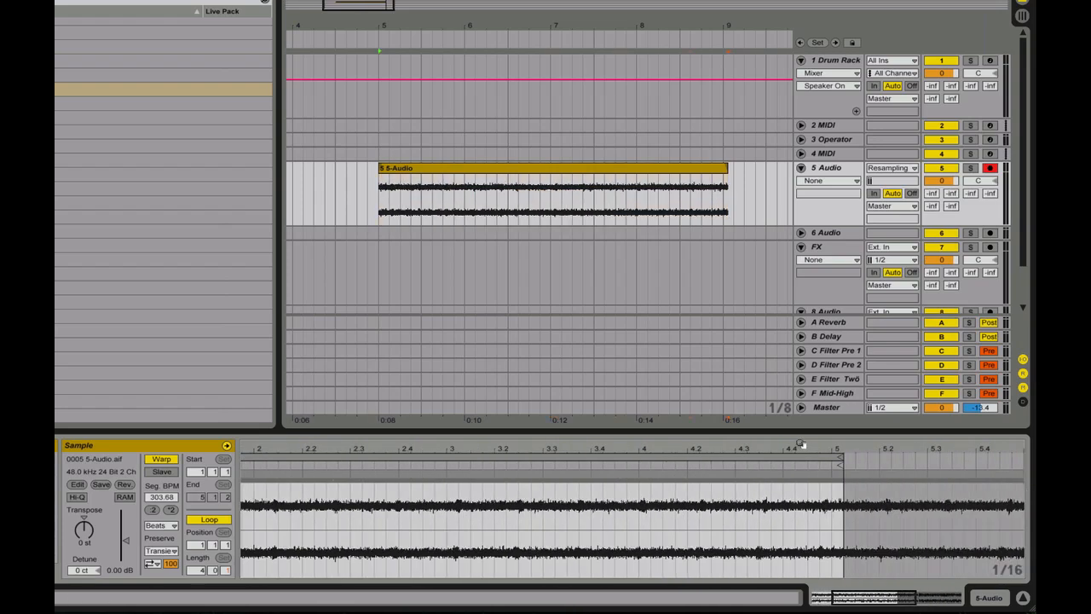
pyautogui.moveTo(669, 448); pyautogui.dragTo(670, 446)
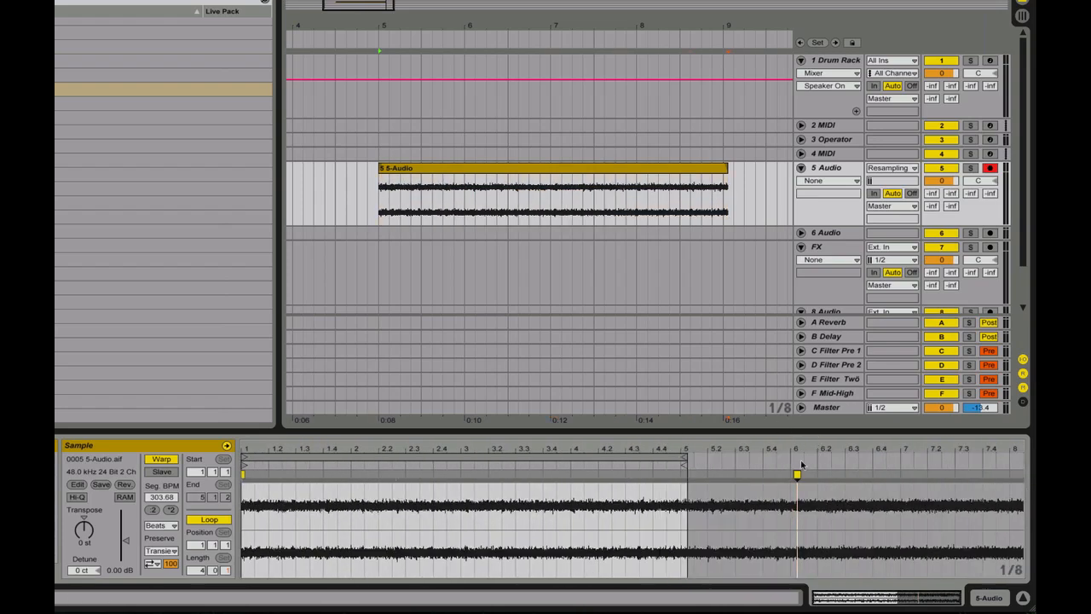
pyautogui.moveTo(796, 475); pyautogui.dragTo(1034, 475)
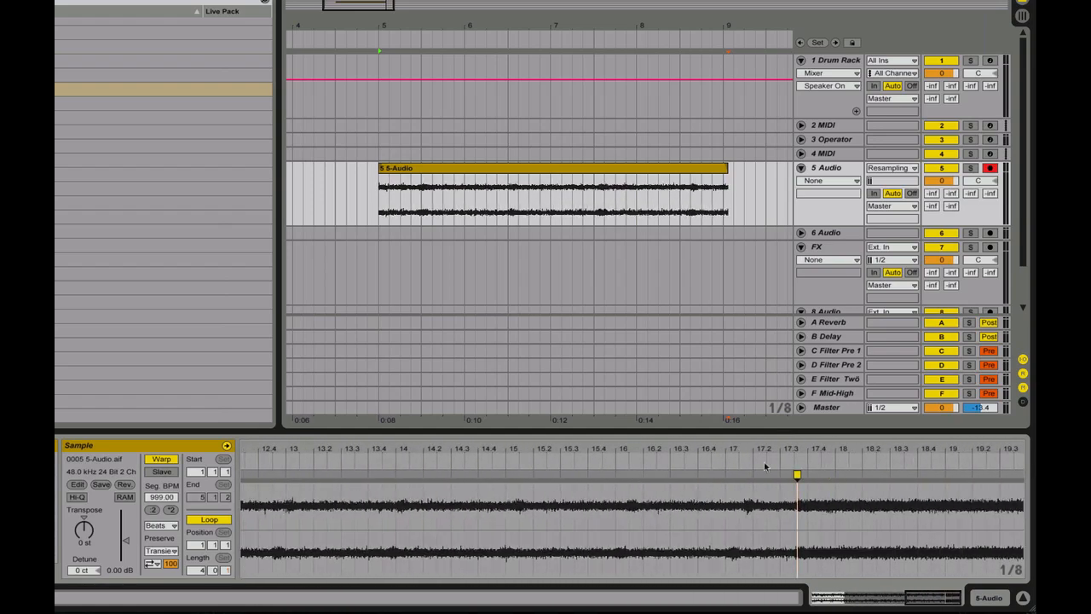
pyautogui.moveTo(772, 450); pyautogui.dragTo(929, 446)
pyautogui.click(937, 446)
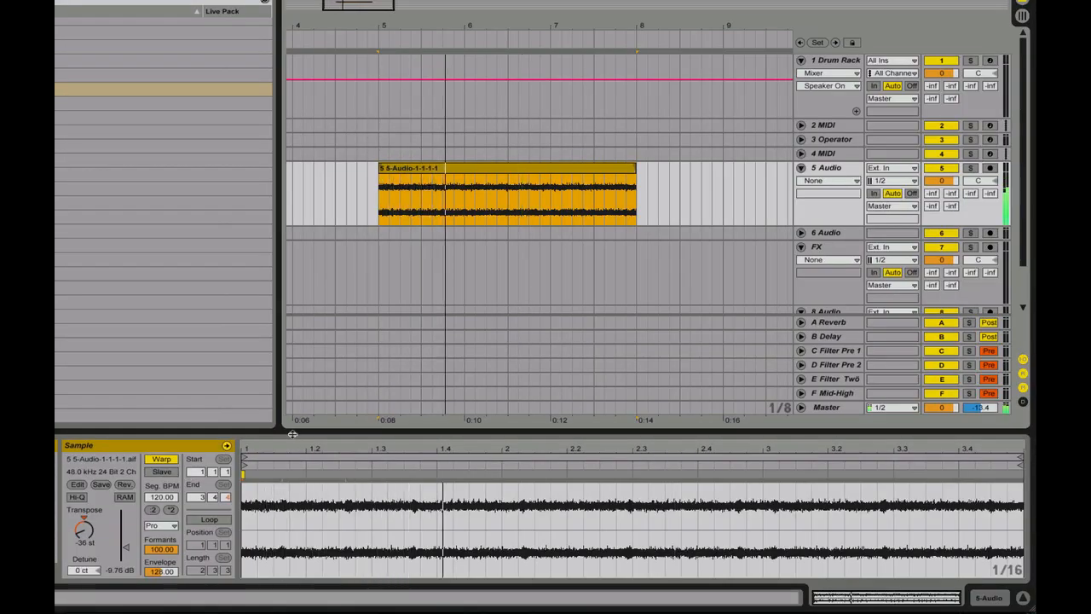
# Transpose the consolidated clip to -24 st, set Formants to 0.00 and Envelope to 256.00, and play it from bar 5.
pyautogui.moveTo(84, 529); pyautogui.dragTo(84, 519)
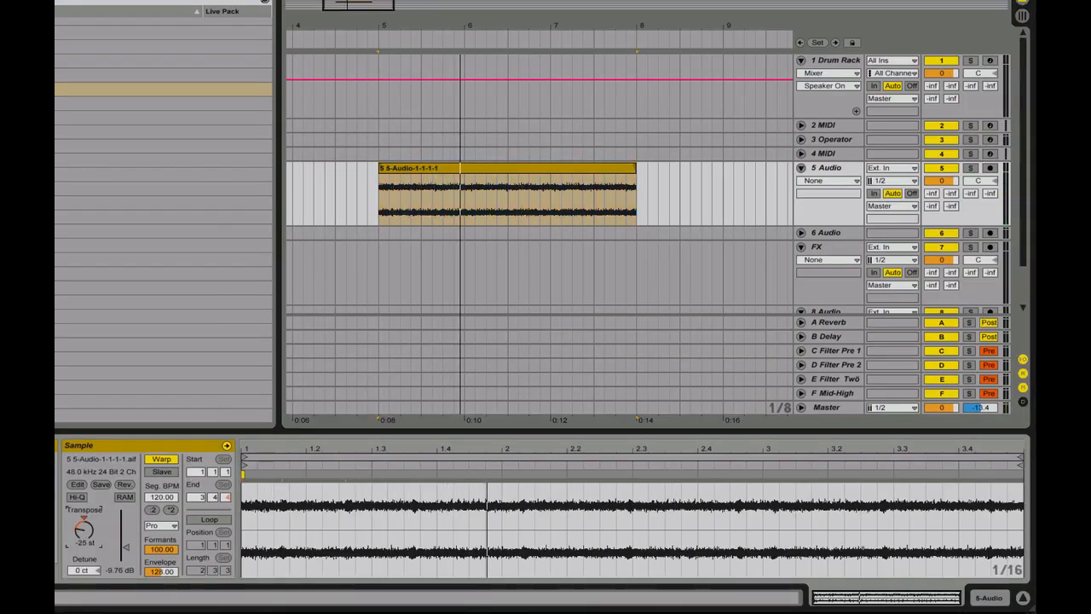
pyautogui.press('space')
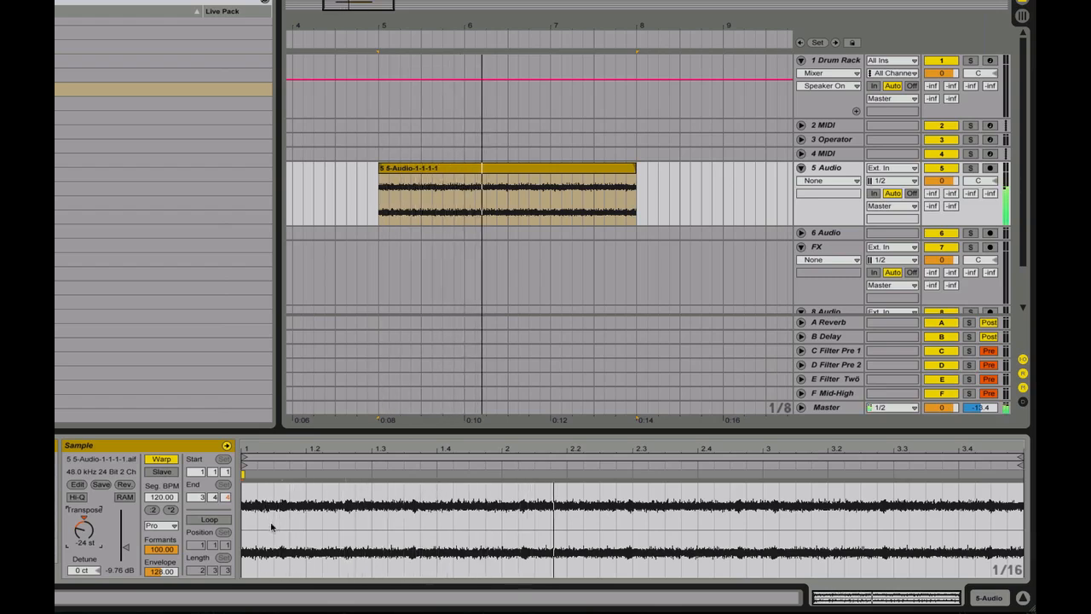
pyautogui.moveTo(151, 573); pyautogui.dragTo(165, 613)
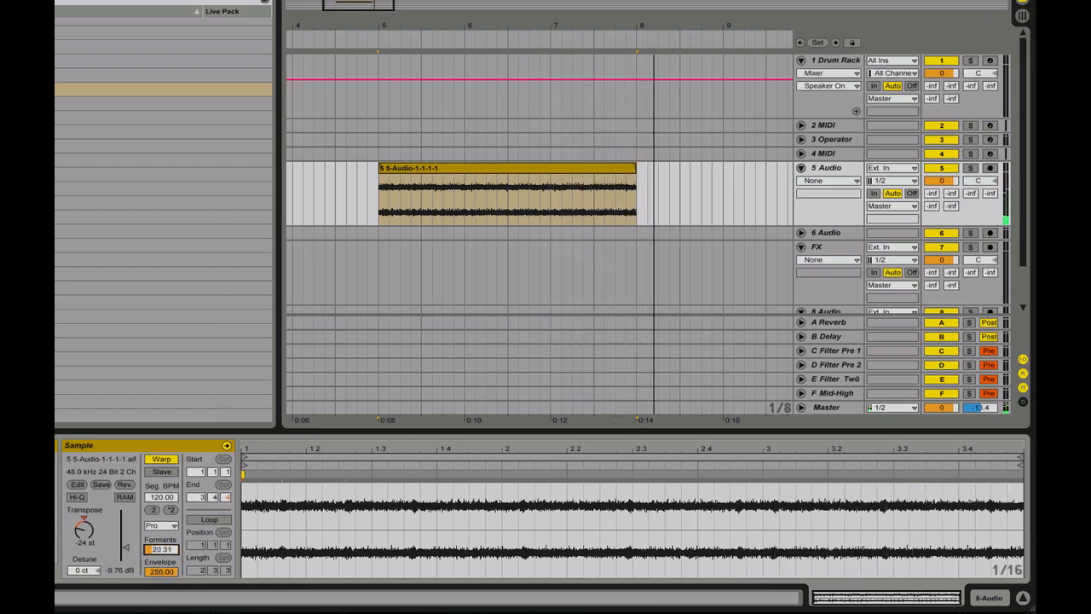
pyautogui.press('space')
pyautogui.press('space')
pyautogui.press('space')
pyautogui.press('space')
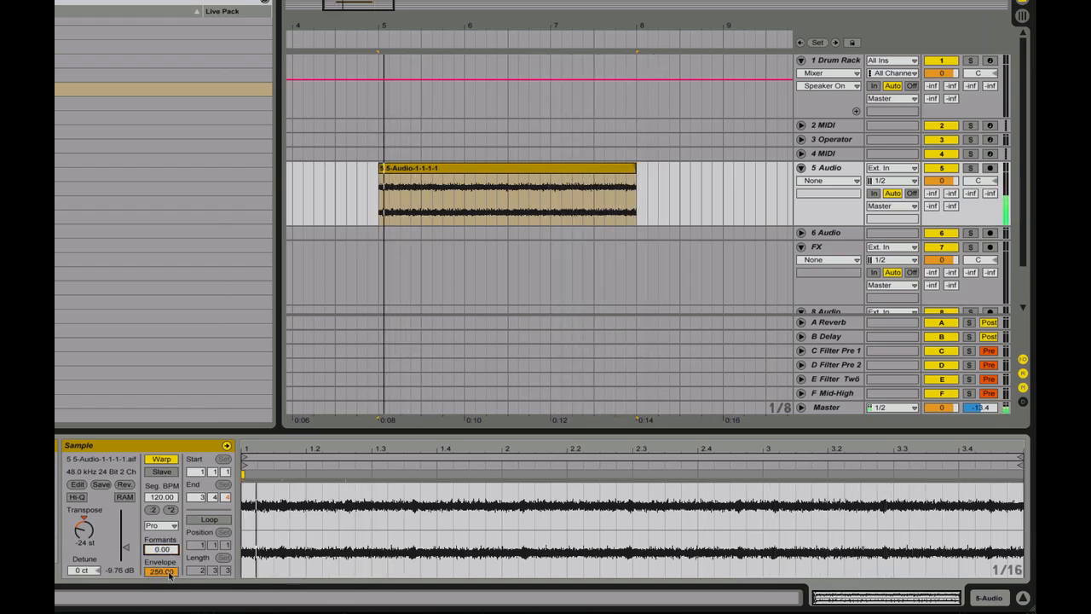
# Set the consolidated clip's Envelope to 8.00 and restart playback from bar 5.
pyautogui.moveTo(170, 571); pyautogui.dragTo(171, 613)
pyautogui.press('space')
pyautogui.press('space')
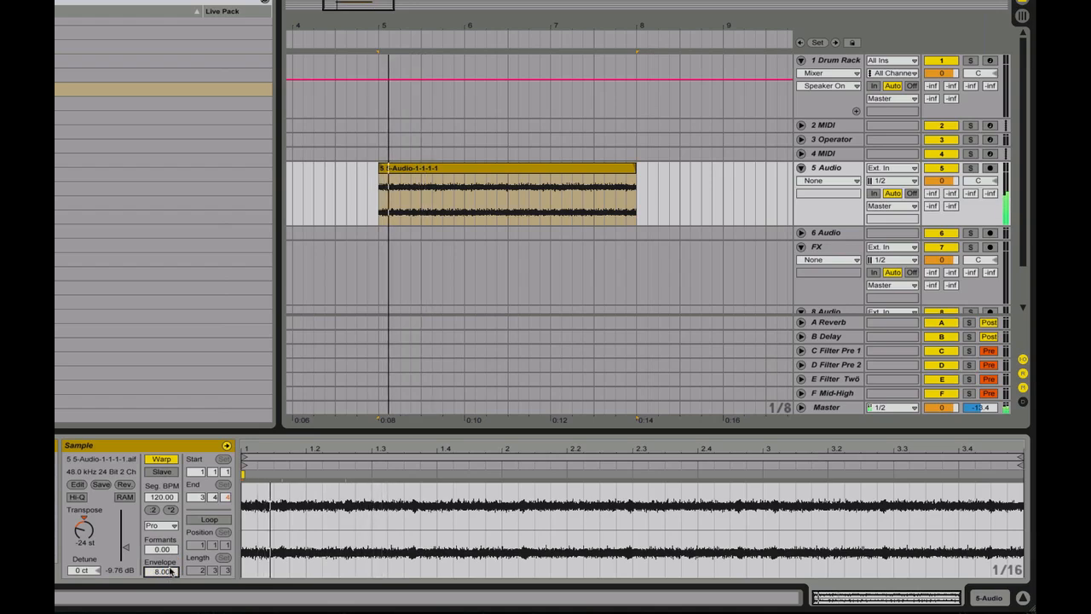
# Double the clip's segment tempo three times to 960.00 BPM and reset its transposition to 0 st.
pyautogui.click(172, 510)
pyautogui.click(172, 510)
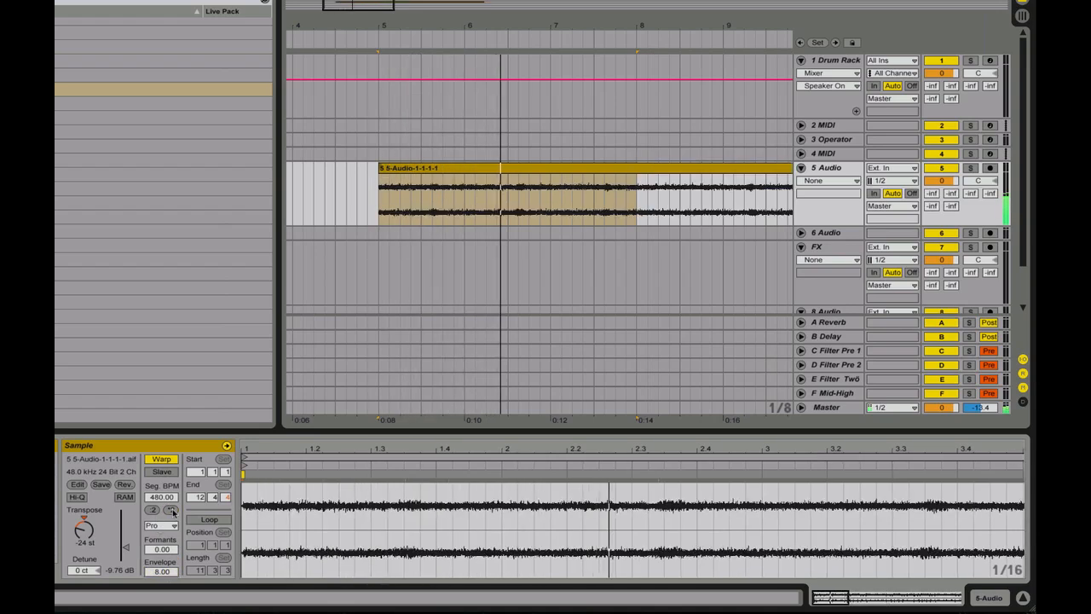
pyautogui.click(171, 510)
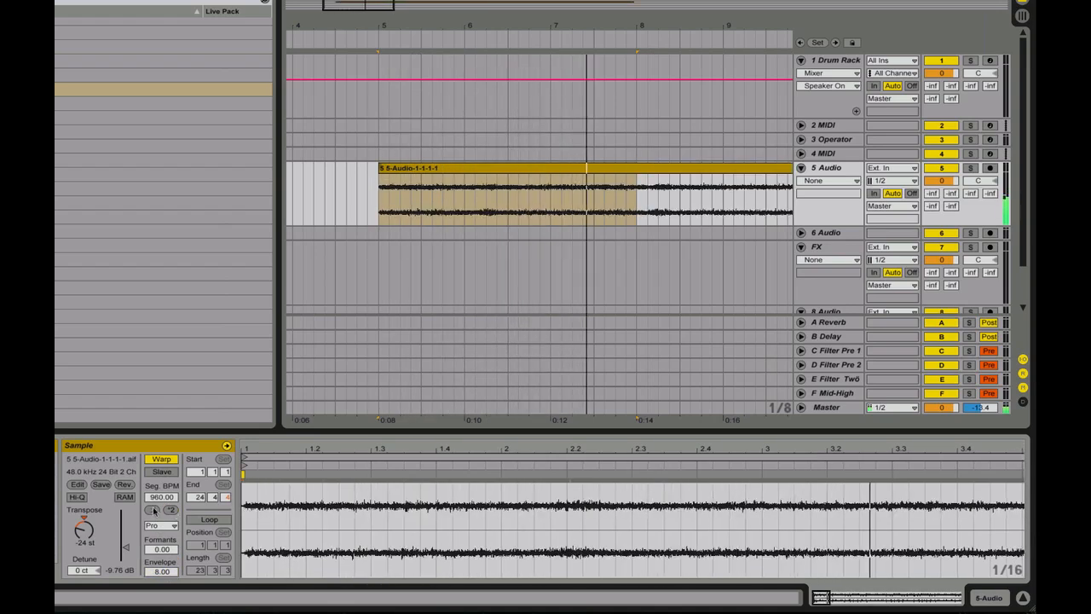
pyautogui.click(84, 519)
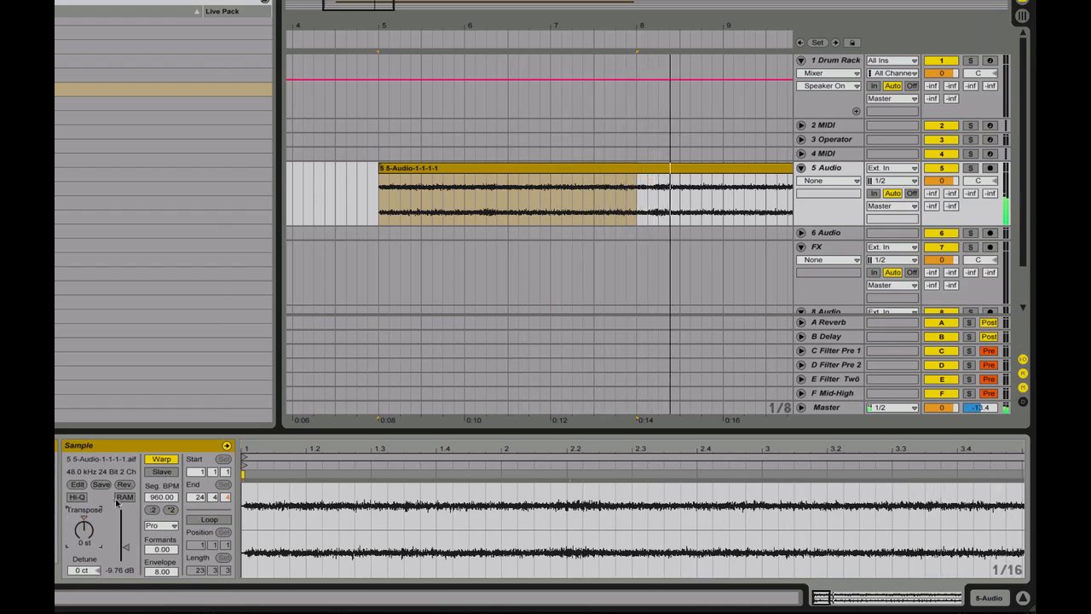
# Place the whole stretched arrangement clip in the third session slot of the 5 Audio track and launch it.
pyautogui.moveTo(572, 26); pyautogui.dragTo(395, 1)
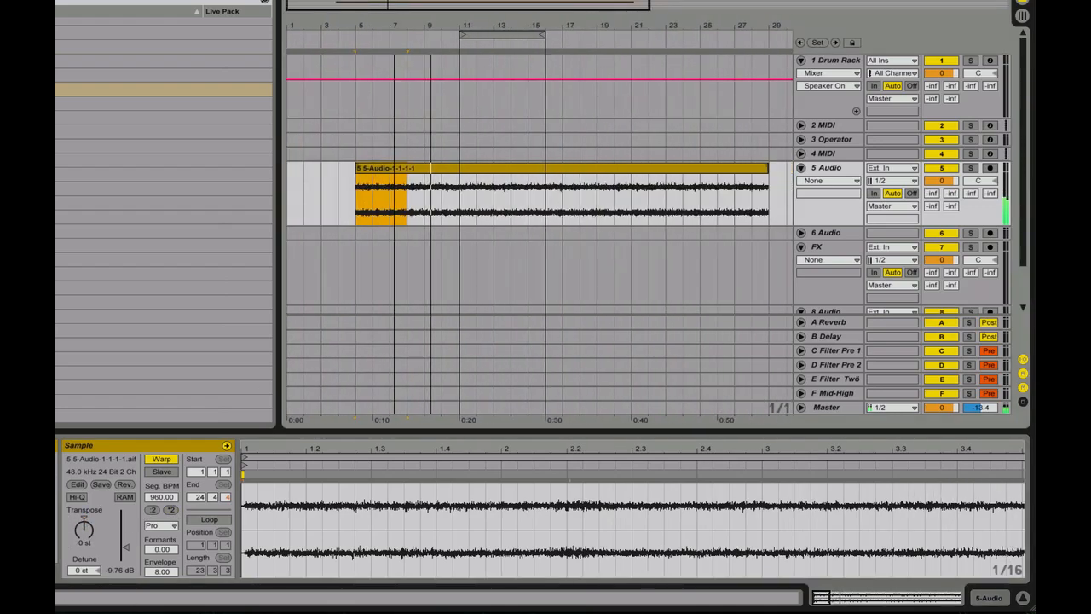
pyautogui.click(572, 173)
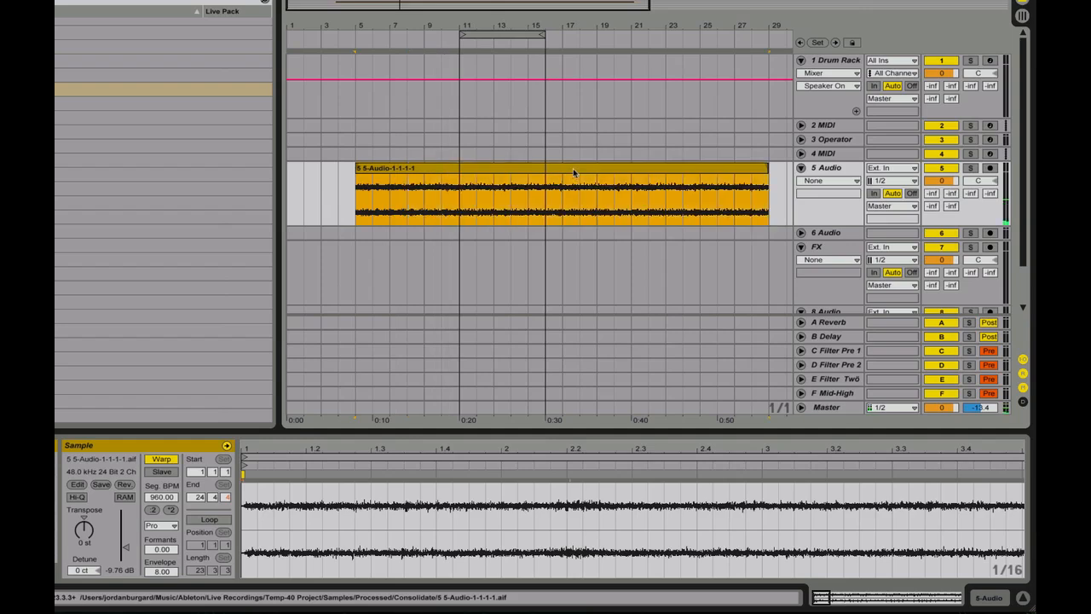
pyautogui.press('Tab')
pyautogui.click(555, 68)
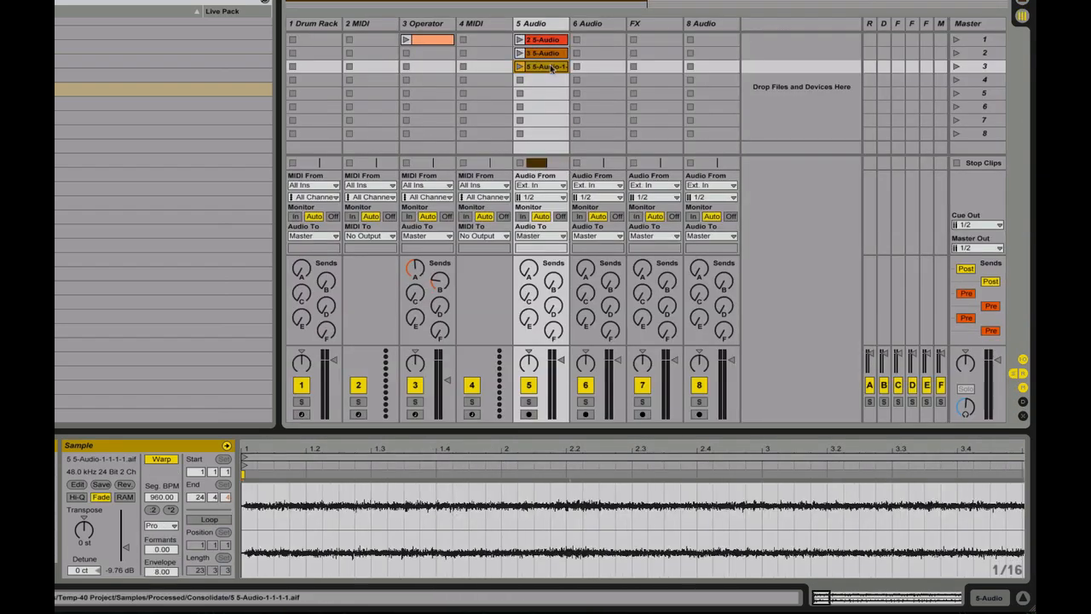
pyautogui.press('Tab')
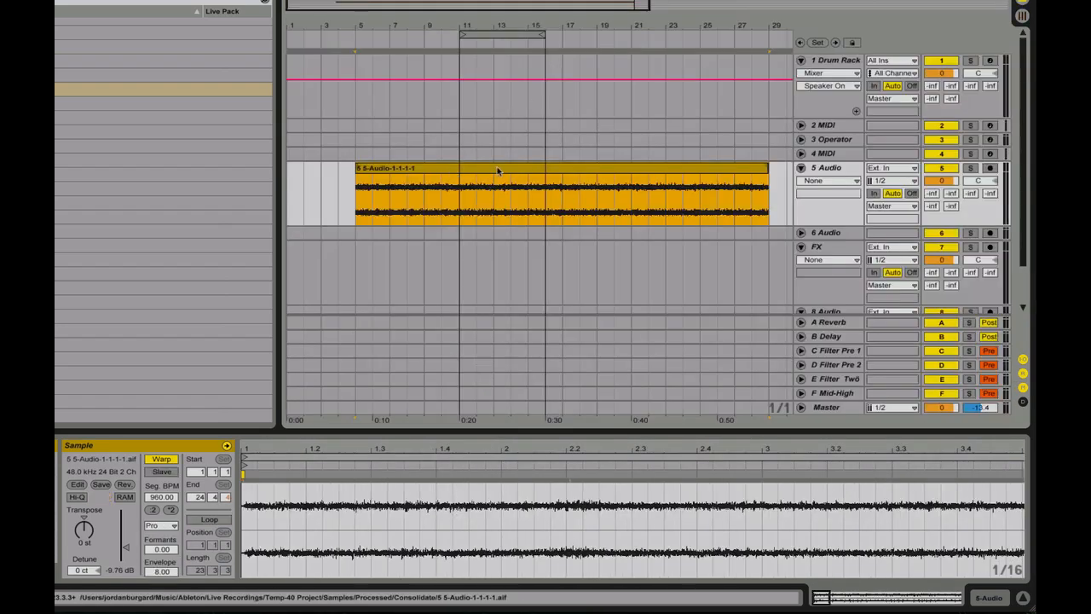
pyautogui.click(497, 168)
pyautogui.press('Tab')
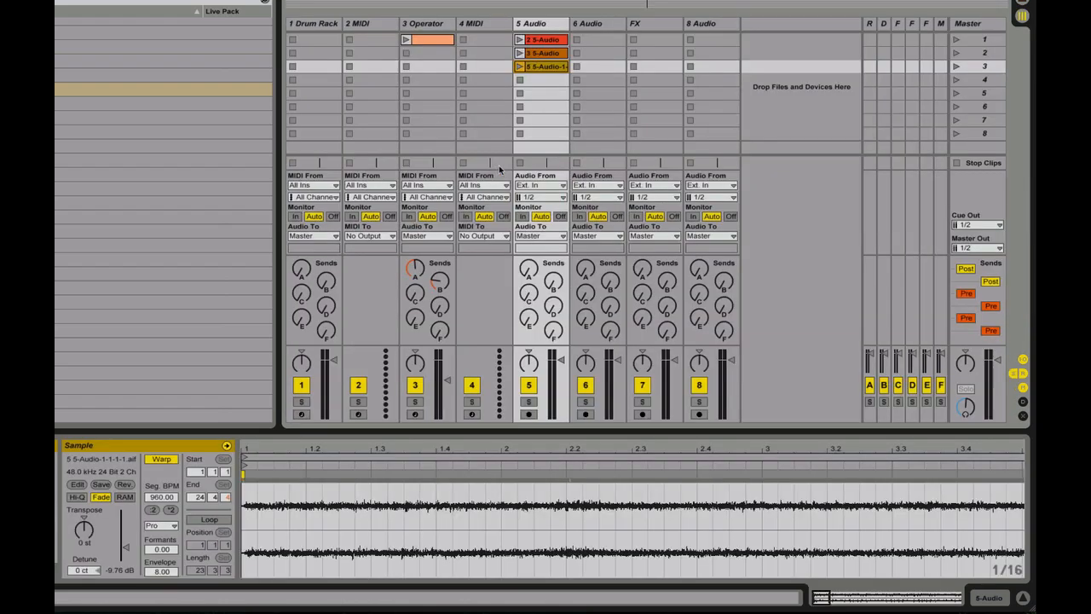
pyautogui.click(521, 67)
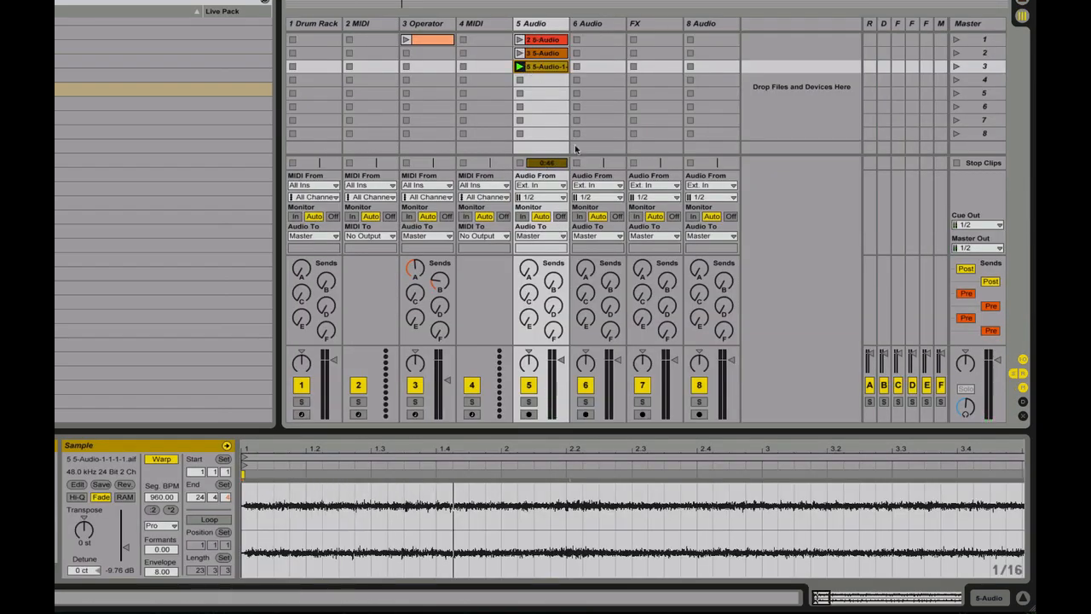
# Load a Sampler instrument onto the 4 MIDI track.
pyautogui.click(471, 25)
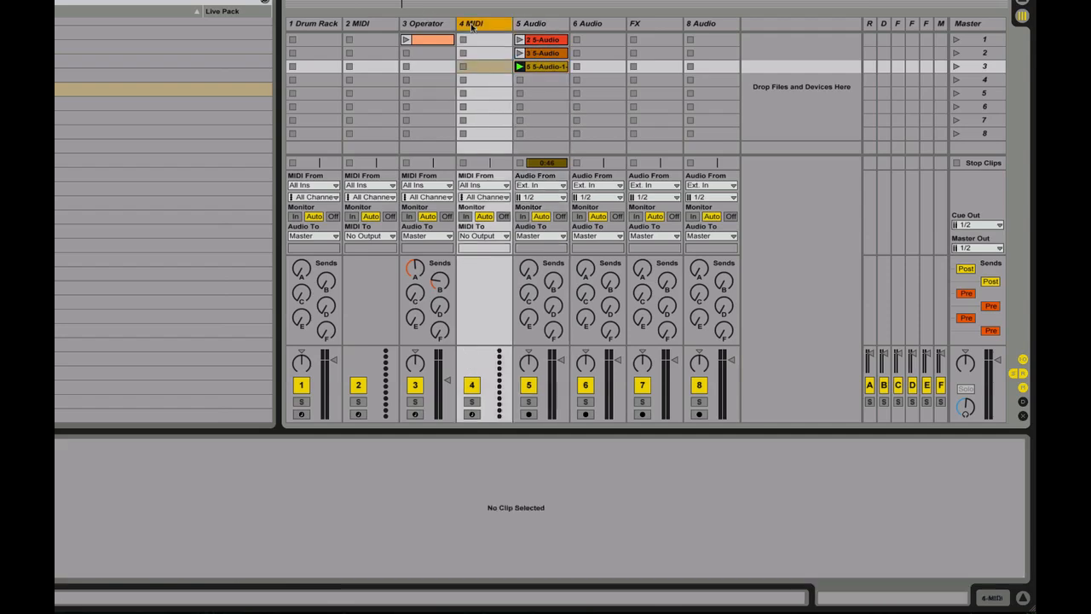
pyautogui.click(529, 25)
pyautogui.click(529, 53)
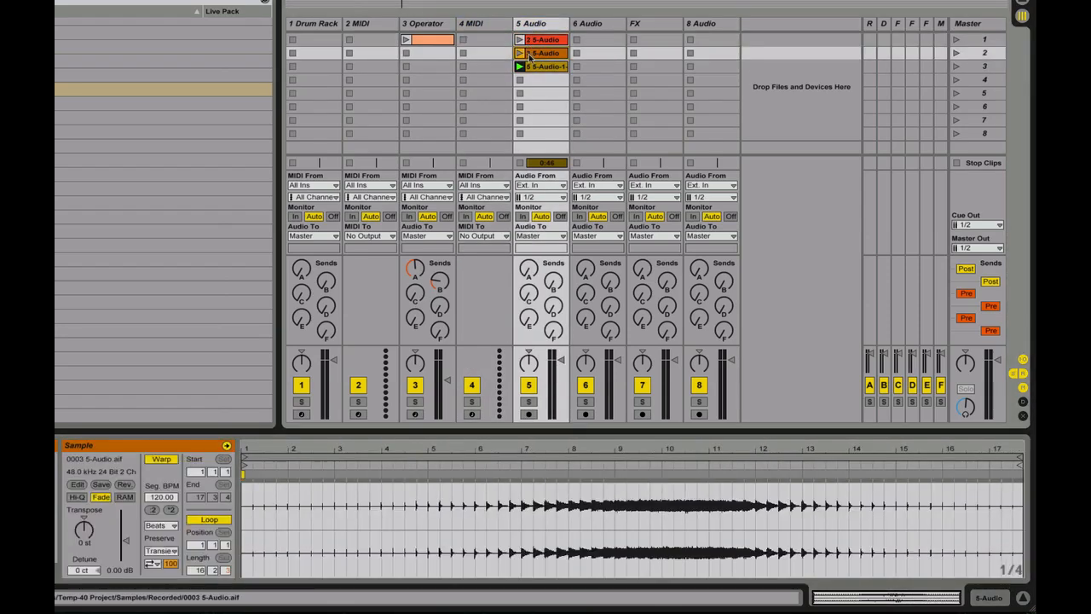
pyautogui.click(533, 68)
pyautogui.click(485, 26)
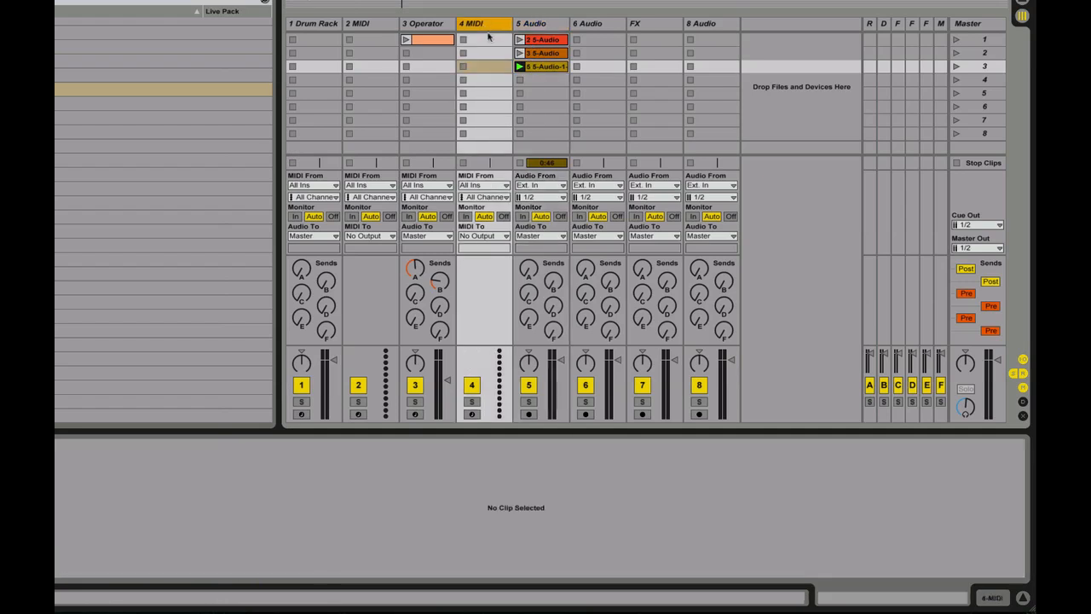
pyautogui.click(62, 138)
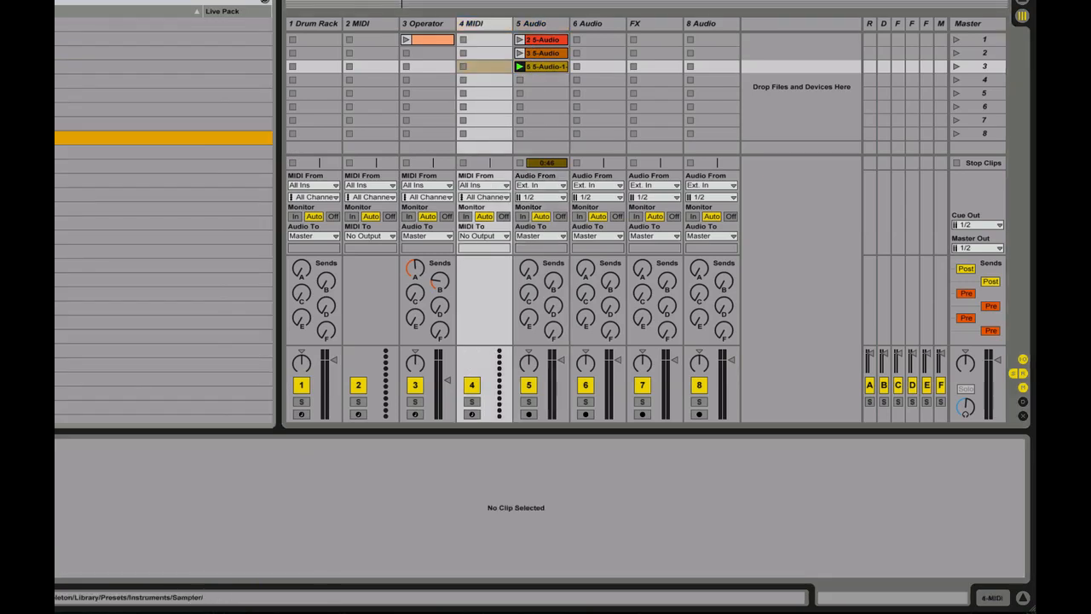
pyautogui.press('Down')
pyautogui.press('Return')
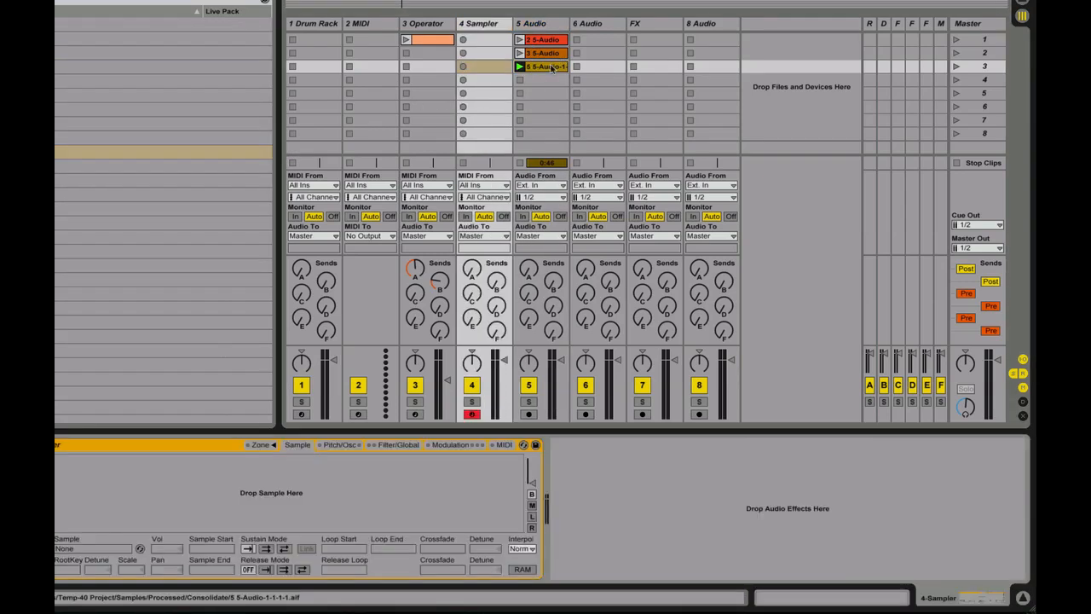
# Load the third clip of the 5 Audio track into Sampler as its sample and play a note.
pyautogui.moveTo(386, 503); pyautogui.dragTo(387, 502)
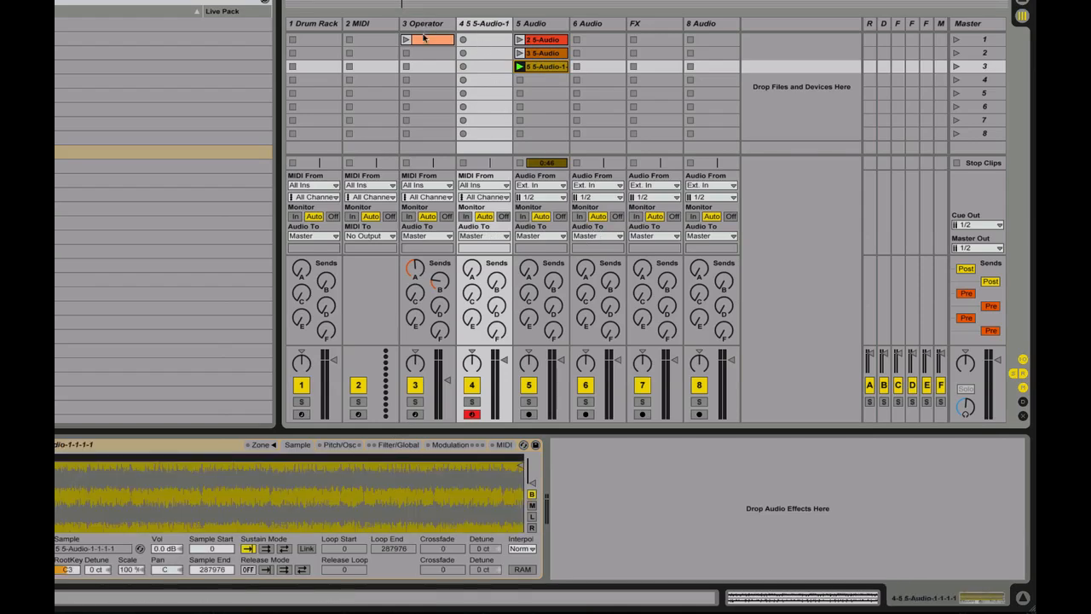
pyautogui.moveTo(423, 42); pyautogui.dragTo(466, 47)
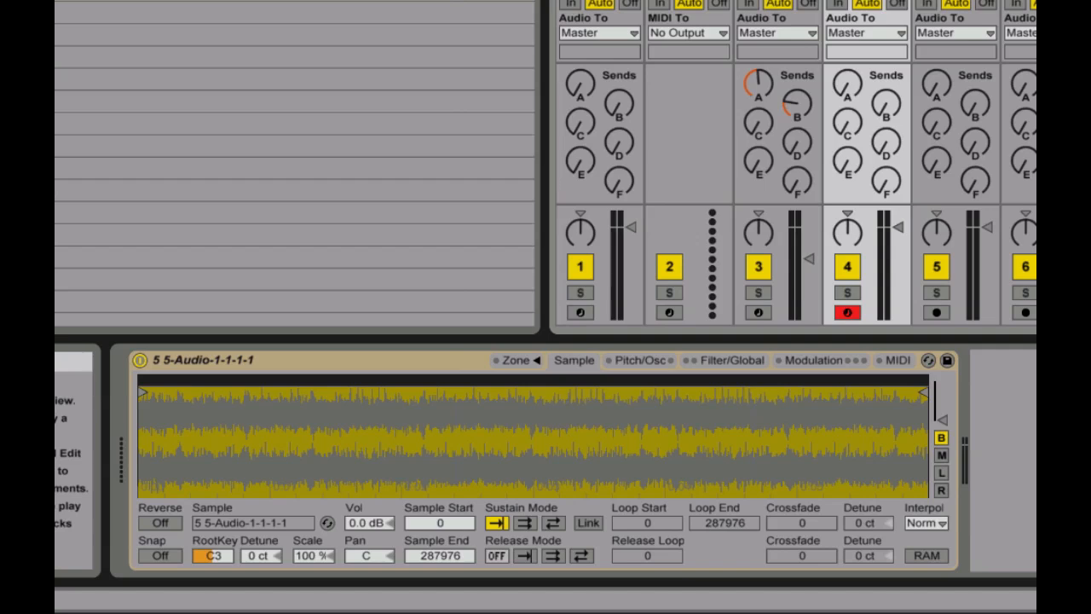
pyautogui.press('a')
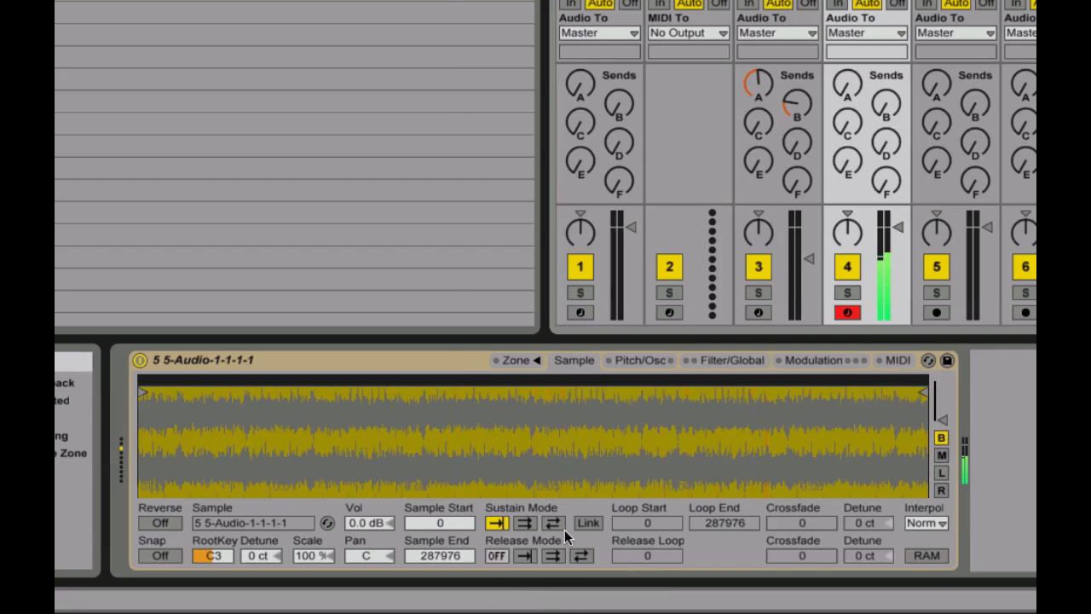
# Turn on Sampler's forward sustain loop, with Loop Start 113484, Loop End 120310 and Crossfade 6826.
pyautogui.click(524, 522)
pyautogui.moveTo(142, 379); pyautogui.dragTo(450, 379)
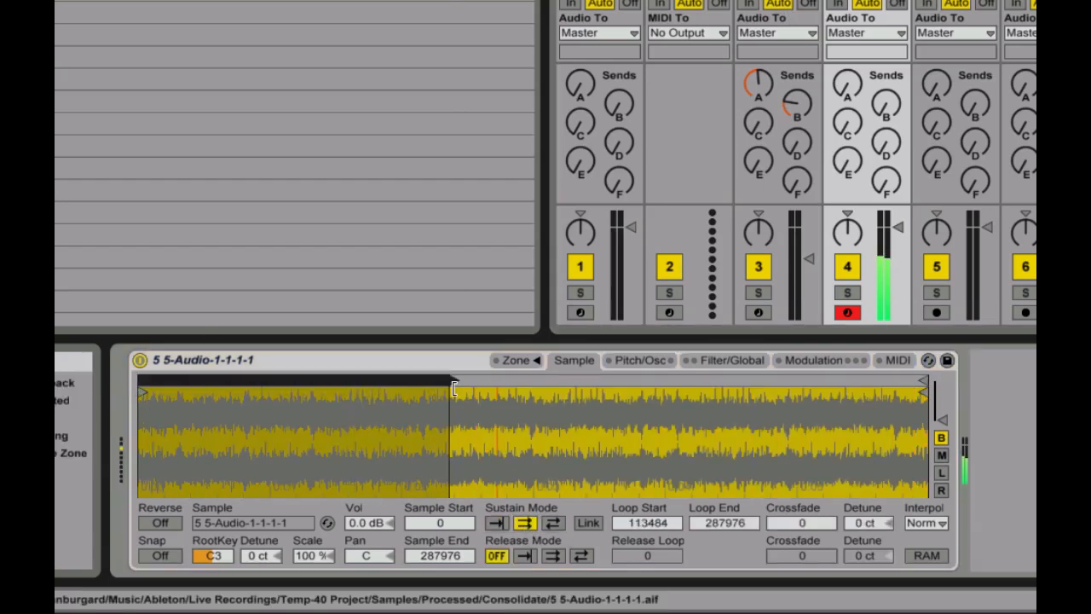
pyautogui.moveTo(923, 379); pyautogui.dragTo(458, 379)
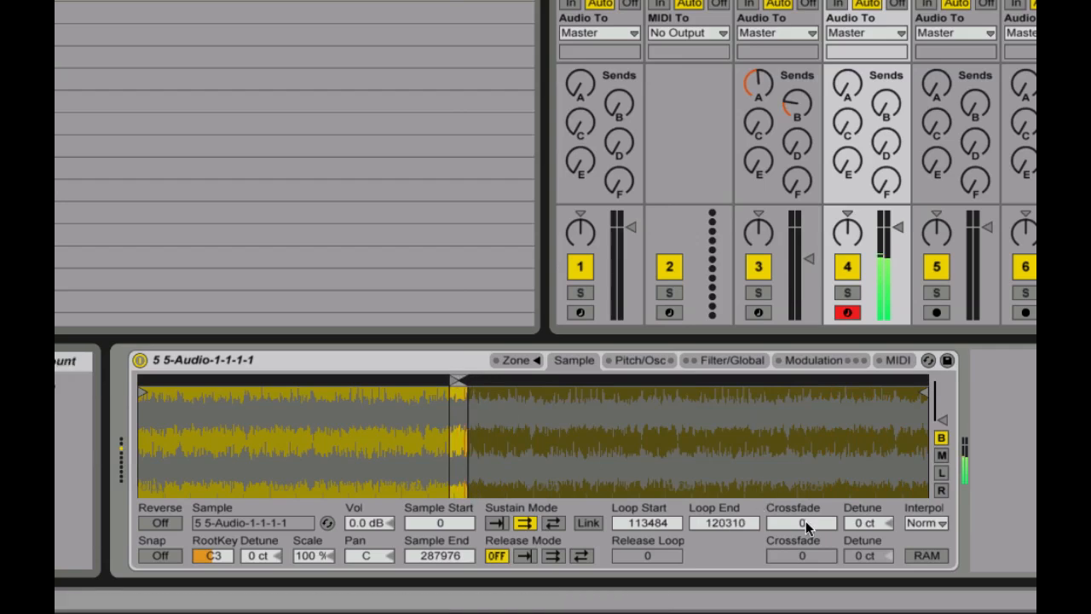
pyautogui.moveTo(806, 523); pyautogui.dragTo(805, 443)
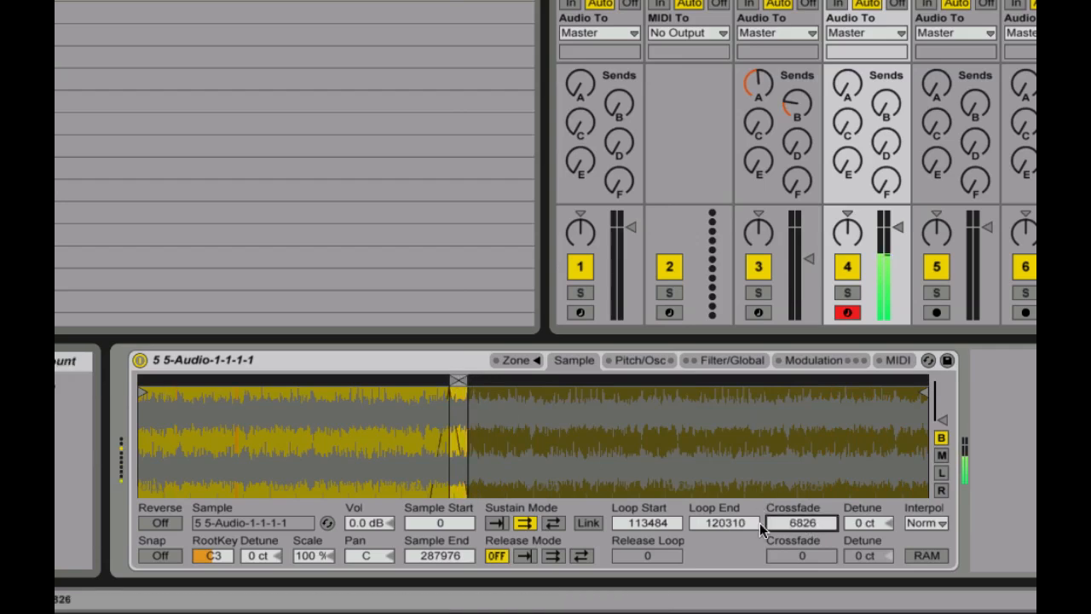
# Move Sample Start to 120261 at the end of the loop and shorten the loop by moving Loop Start to 118211.
pyautogui.moveTo(142, 392); pyautogui.dragTo(471, 392)
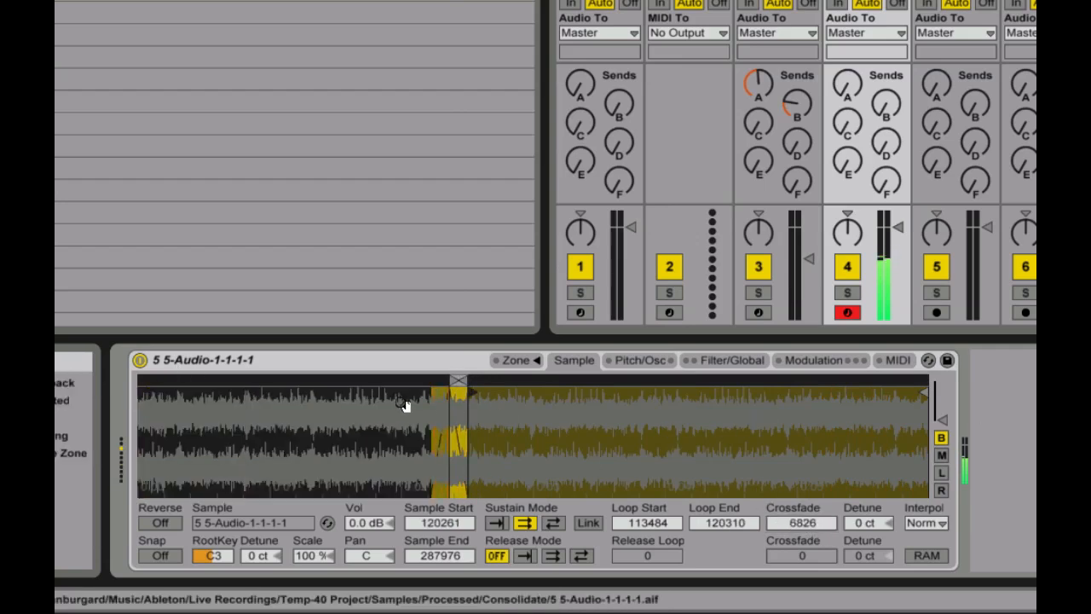
pyautogui.moveTo(402, 405); pyautogui.dragTo(403, 465)
pyautogui.moveTo(661, 381)
pyautogui.mouseDown()
pyautogui.moveTo(740, 382)
pyautogui.moveTo(708, 382)
pyautogui.mouseUp()
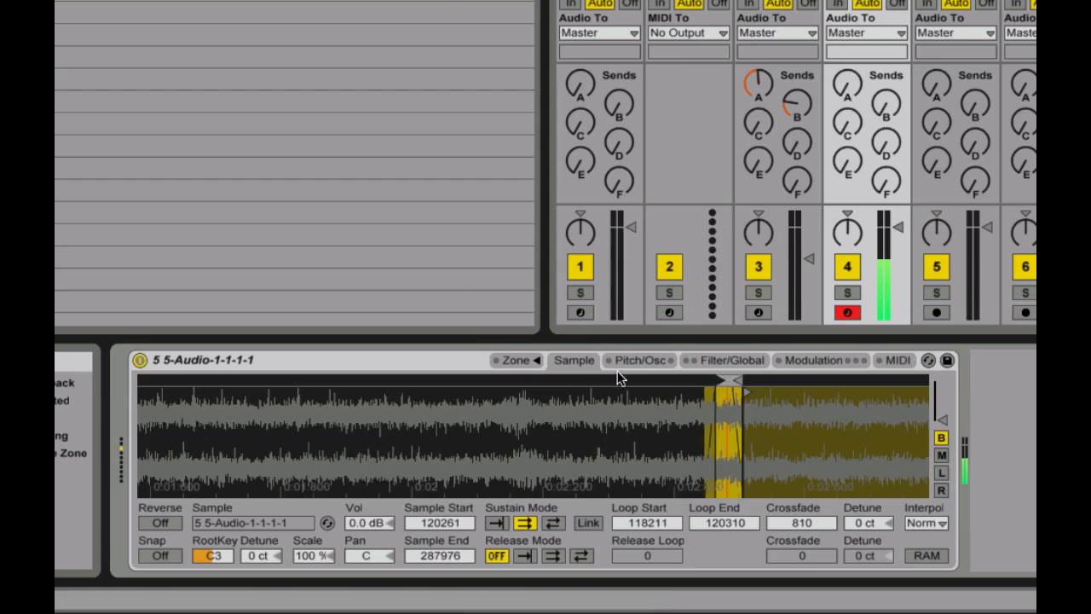
# Enable Sampler's FM modulation oscillator and set its Volume to -6.6 dB and Coarse to 0.25.
pyautogui.click(635, 360)
pyautogui.click(158, 384)
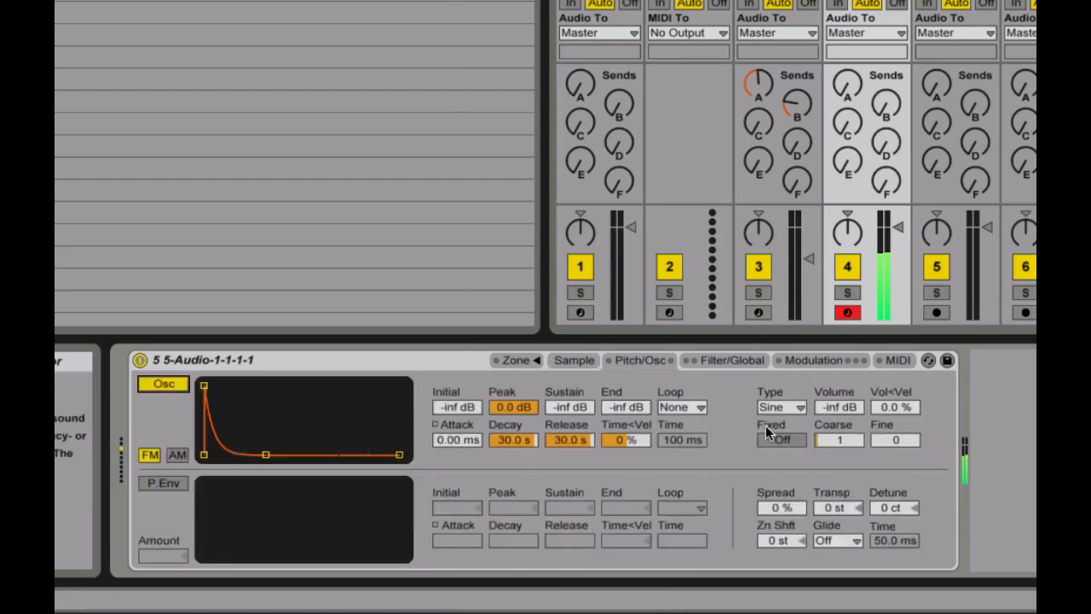
pyautogui.moveTo(839, 408); pyautogui.dragTo(839, 400)
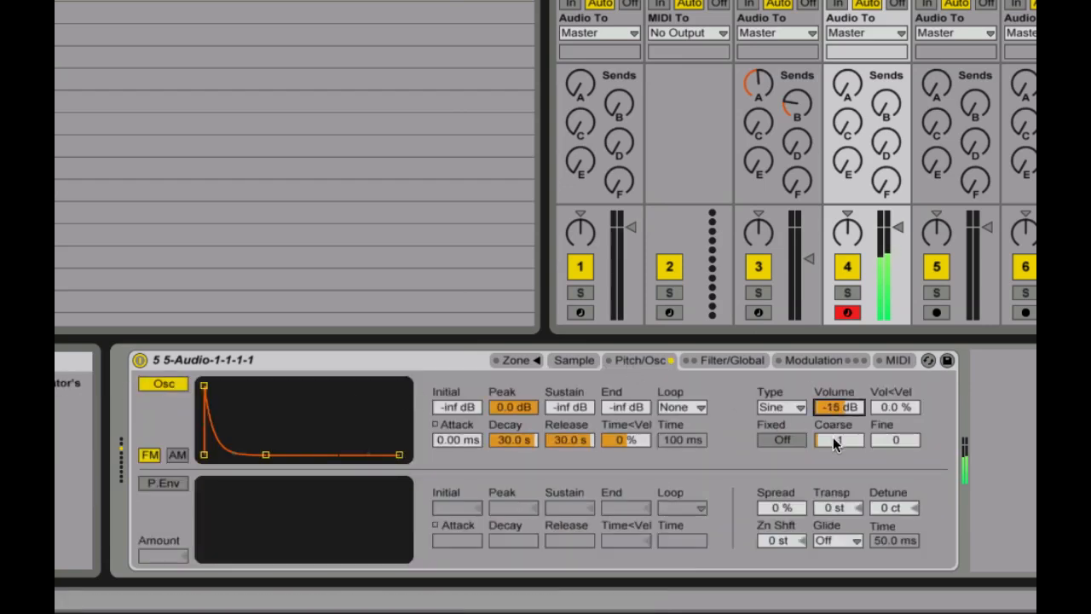
pyautogui.moveTo(836, 438); pyautogui.dragTo(835, 435)
pyautogui.click(838, 406)
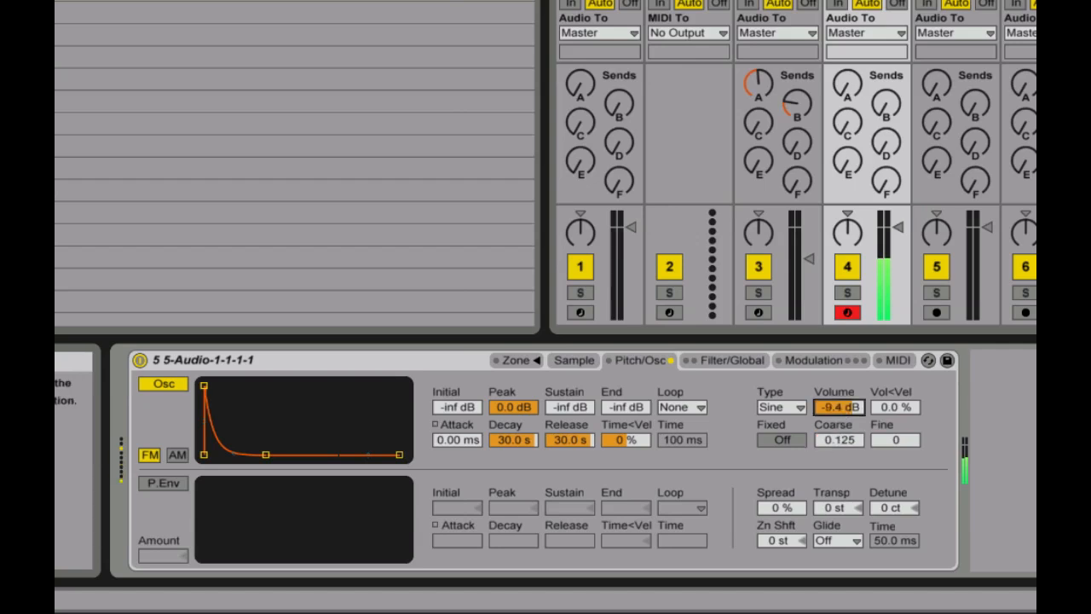
pyautogui.moveTo(836, 438); pyautogui.dragTo(837, 433)
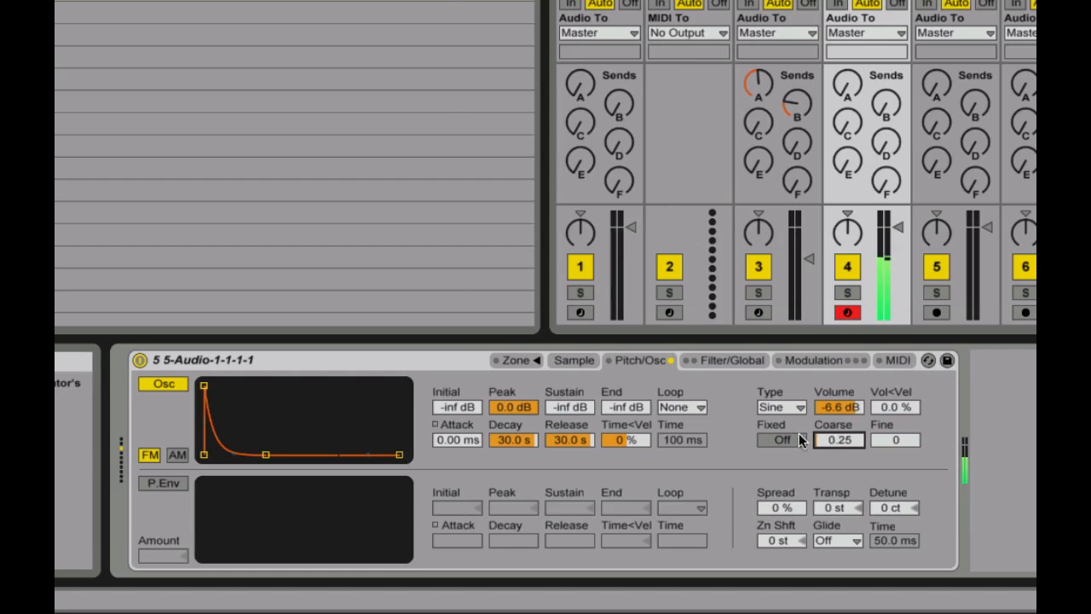
# Switch the modulation oscillator to fixed frequency at 1.00 kHz with Multi 0.01, and raise its Volume to 0.0 dB.
pyautogui.click(799, 439)
pyautogui.moveTo(839, 439); pyautogui.dragTo(894, 452)
pyautogui.click(855, 412)
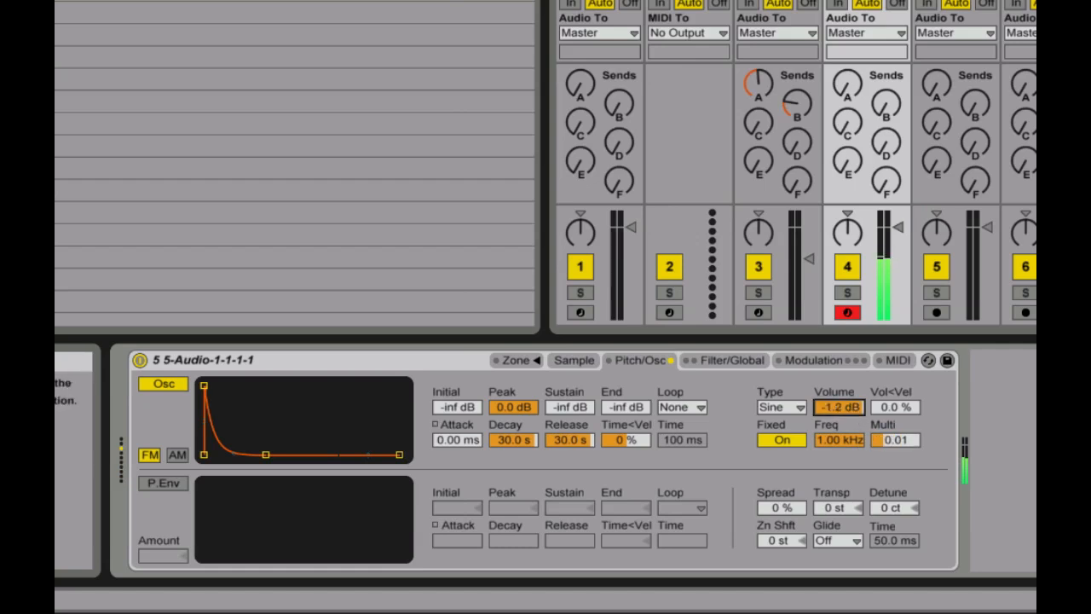
pyautogui.press('Delete')
# Change the modulation oscillator's type to Sq D, with Volume at -17 dB and envelope Attack at 3.81 ms.
pyautogui.click(758, 406)
pyautogui.click(782, 354)
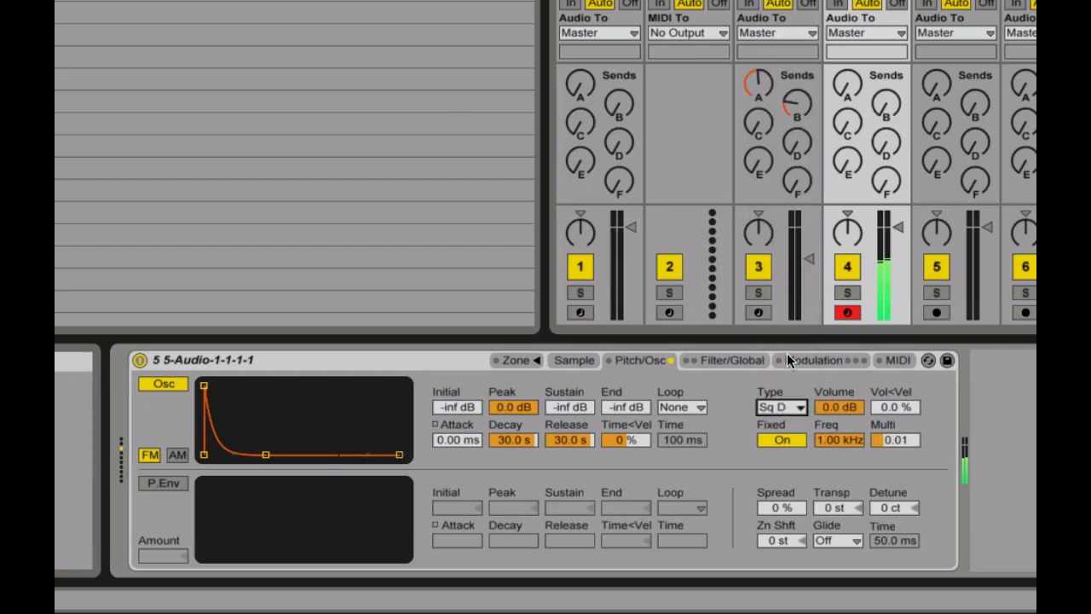
pyautogui.moveTo(852, 409); pyautogui.dragTo(852, 424)
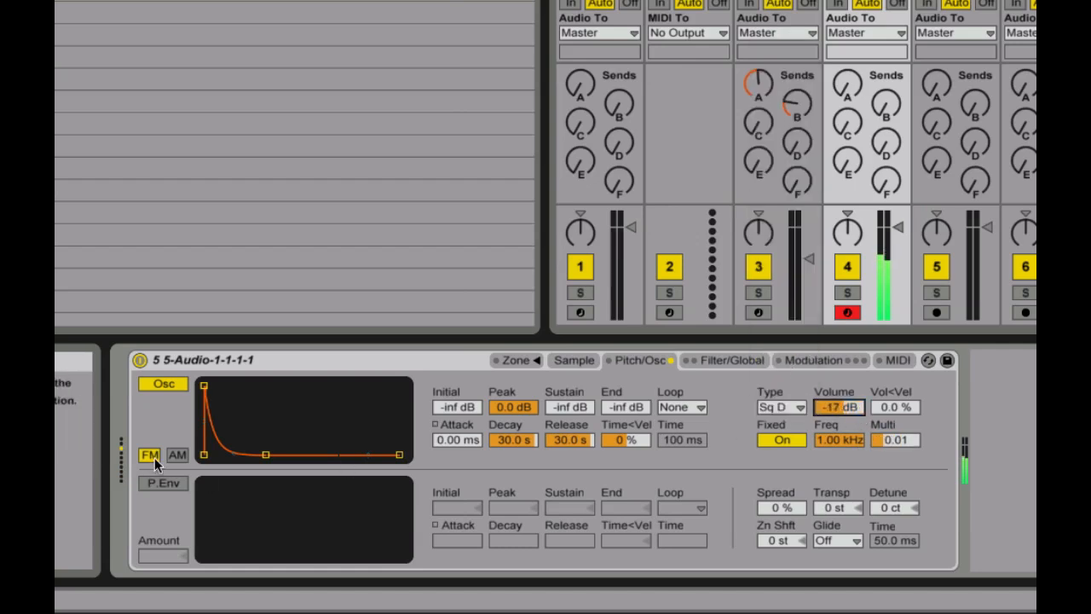
pyautogui.moveTo(204, 385); pyautogui.dragTo(223, 386)
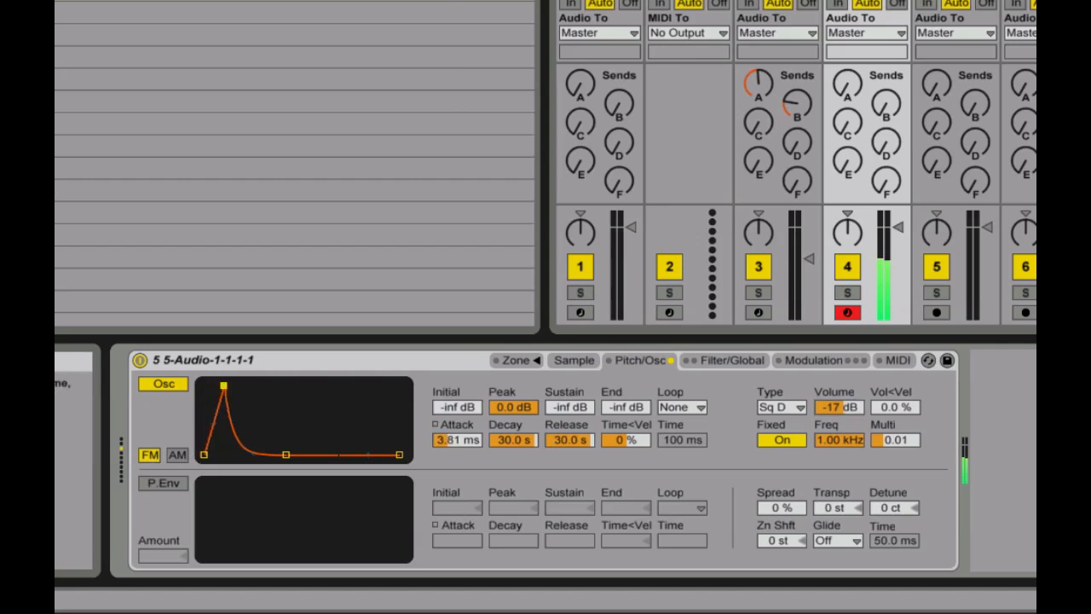
# Tighten Sampler's sustain loop by moving Loop Start to 119758, and set the RootKey to G4.
pyautogui.click(564, 360)
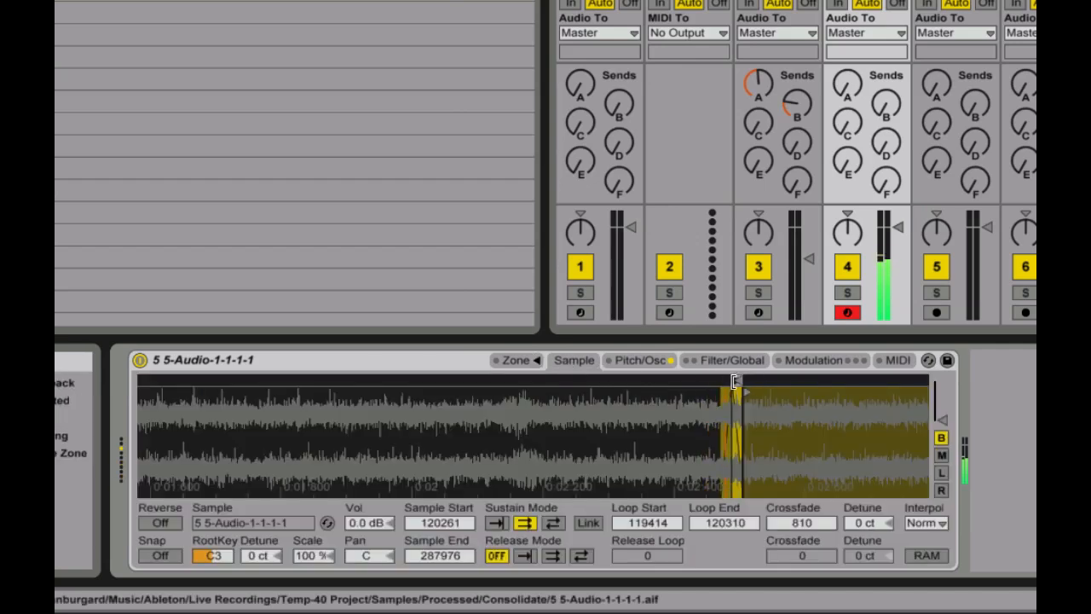
pyautogui.moveTo(733, 381); pyautogui.dragTo(738, 380)
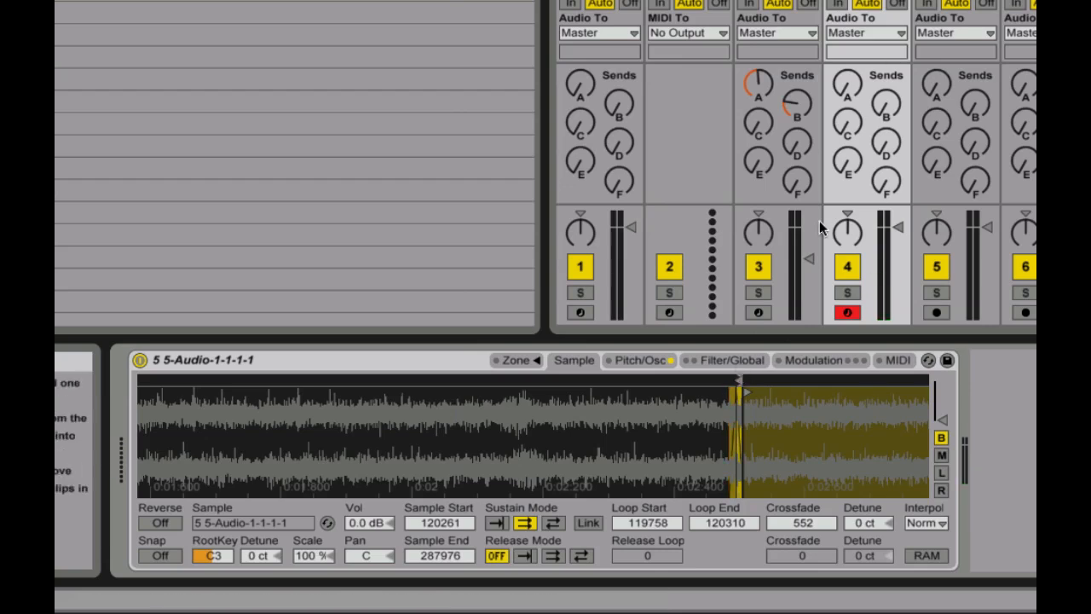
pyautogui.moveTo(724, 442); pyautogui.dragTo(213, 560)
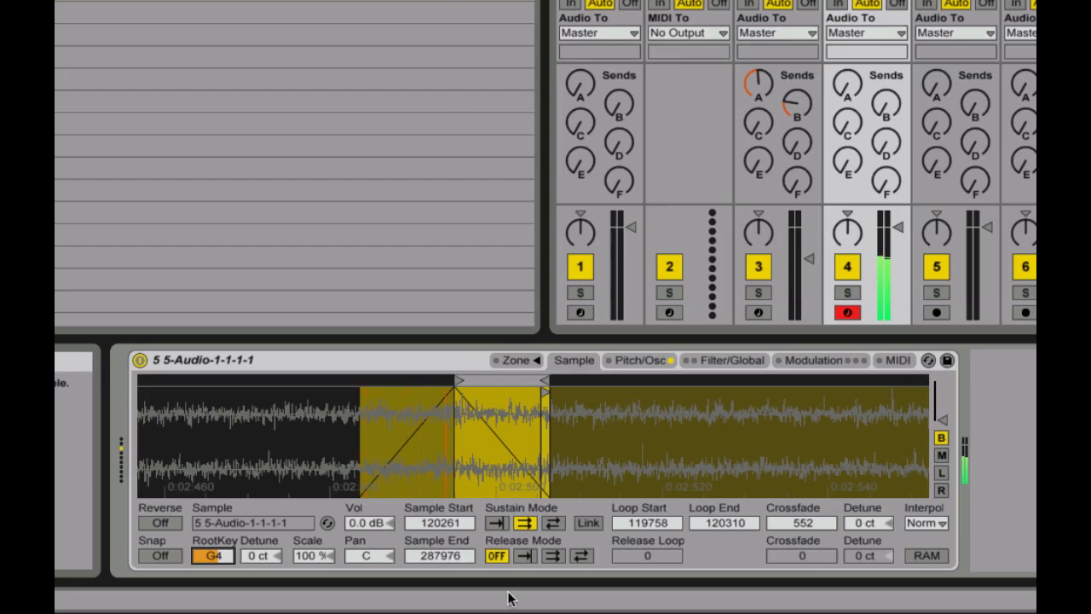
pyautogui.click(645, 358)
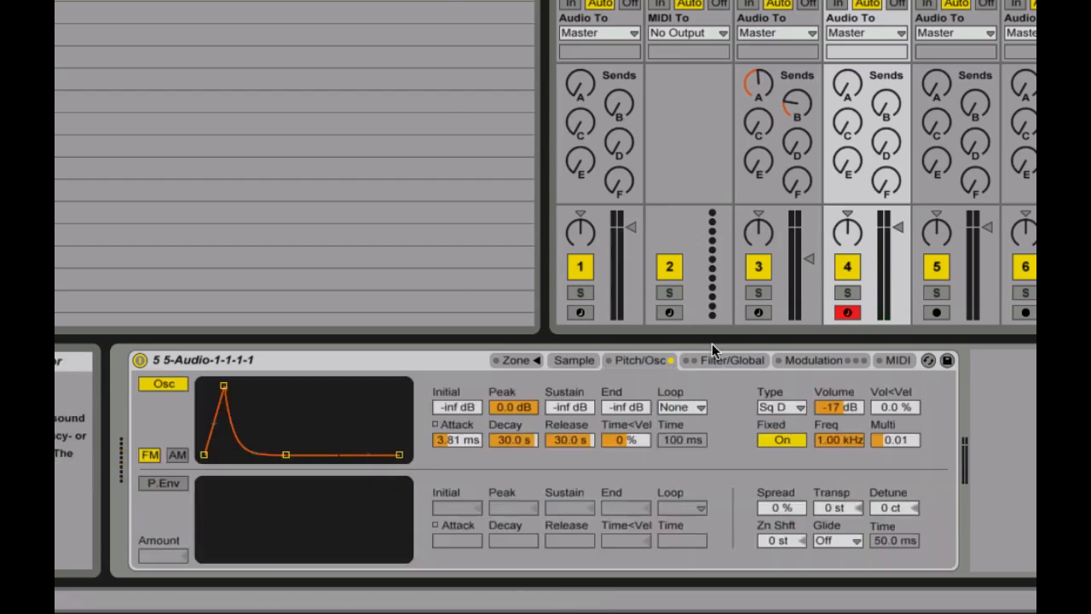
# Lengthen Sampler's volume envelope Attack to 2.91 s and the FM modulation oscillator's envelope Attack to 32.4 ms.
pyautogui.click(740, 360)
pyautogui.moveTo(747, 388); pyautogui.dragTo(797, 390)
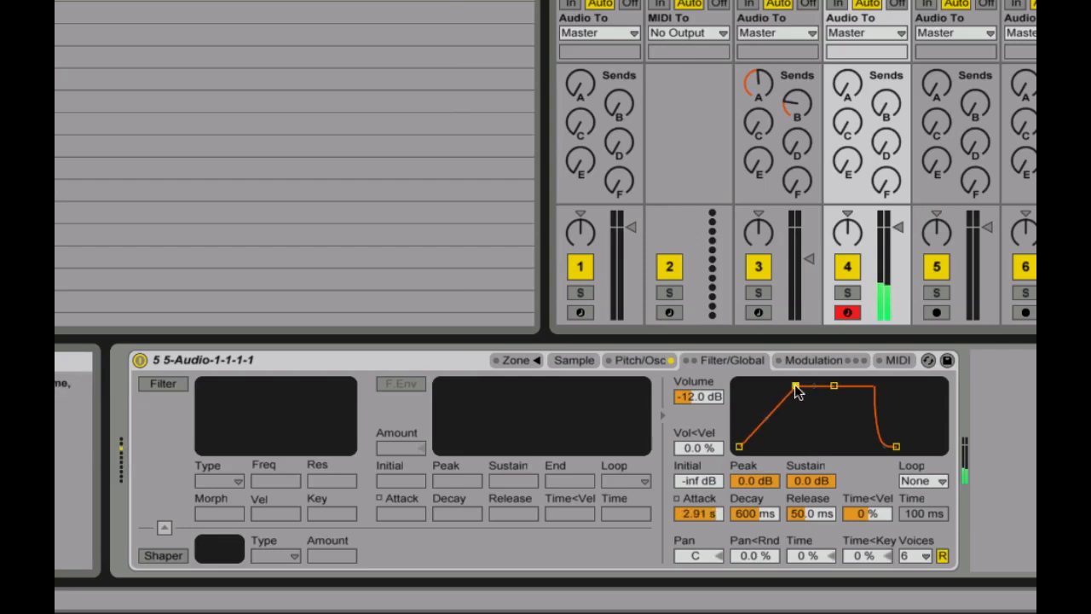
pyautogui.click(659, 358)
pyautogui.moveTo(225, 387); pyautogui.dragTo(234, 386)
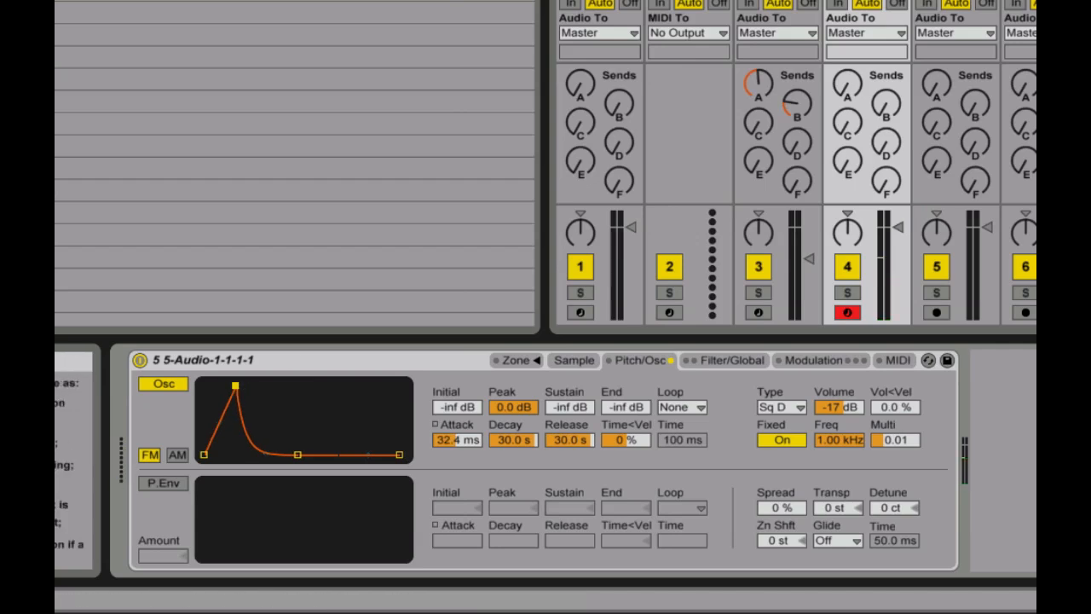
# Arm the 5 Audio track and try recording the Sampler track's playing clip into its fourth slot, discarding the take.
pyautogui.click(937, 313)
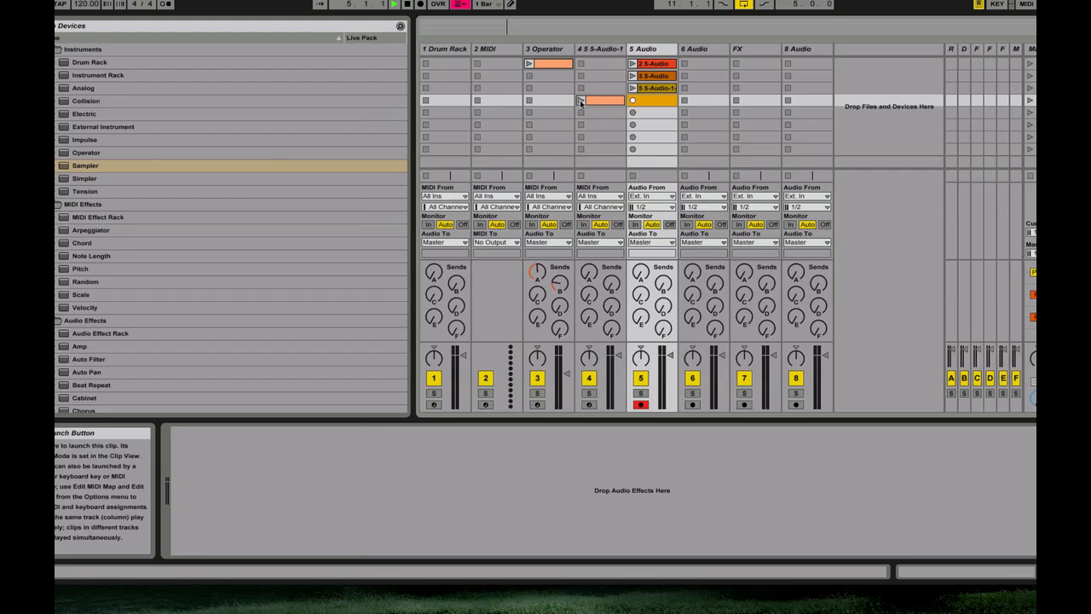
pyautogui.click(582, 101)
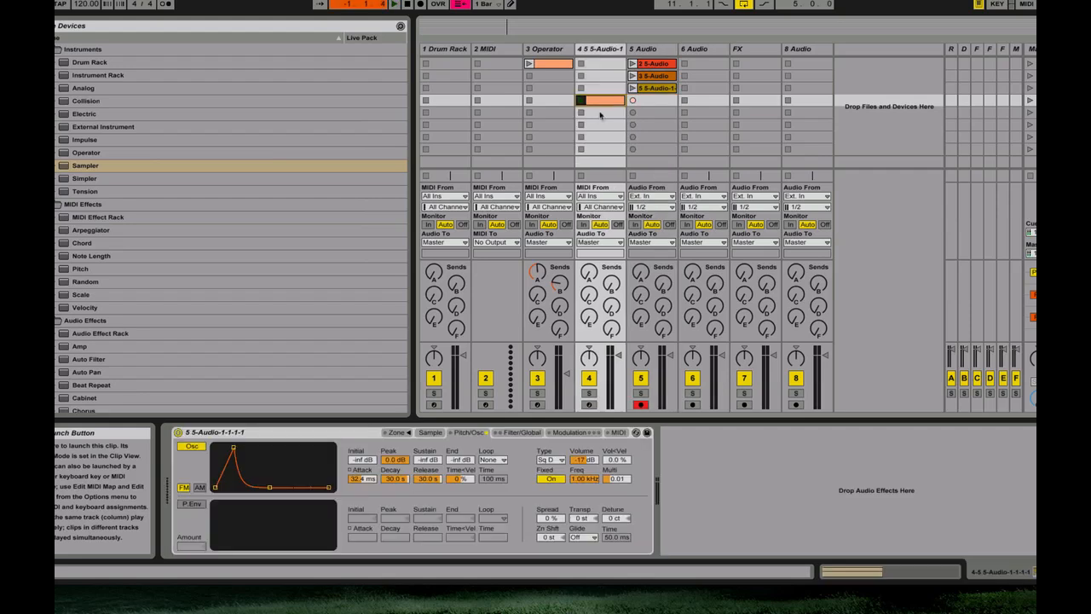
pyautogui.click(632, 101)
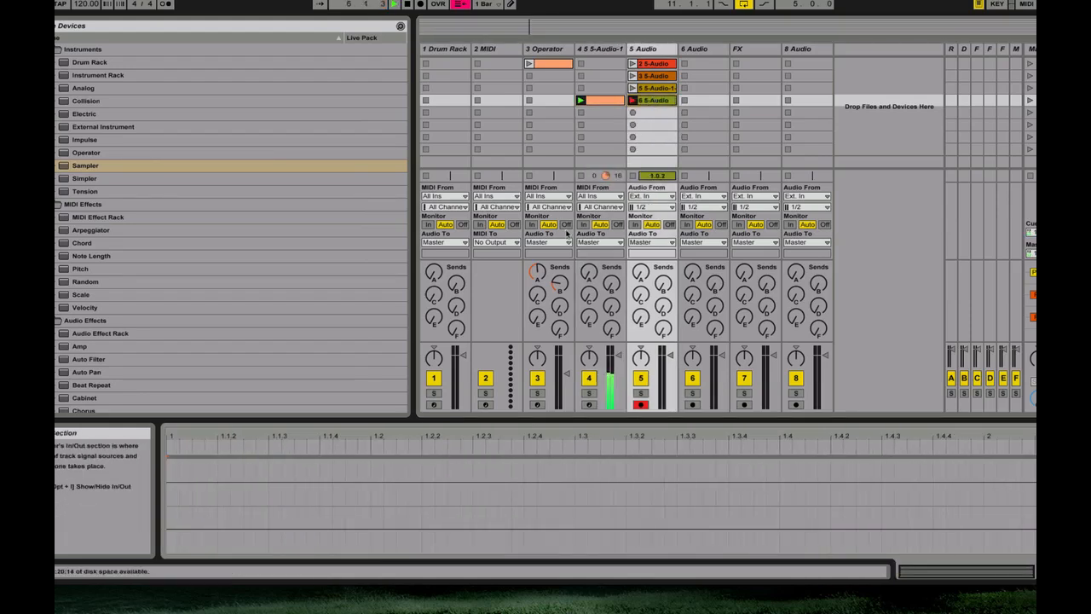
pyautogui.press('Delete')
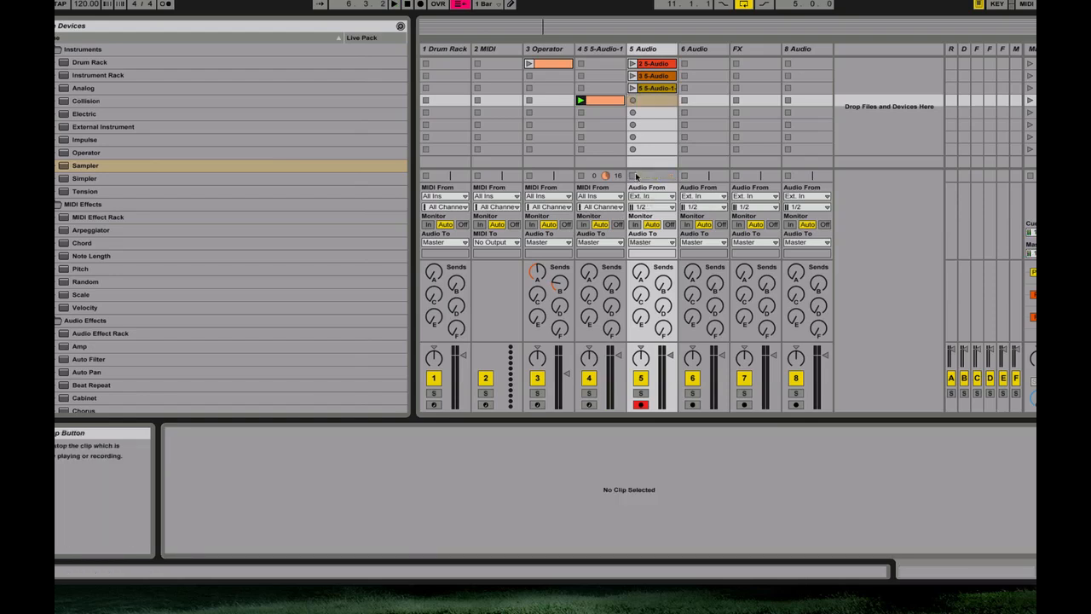
# Set the 5 Audio track's input to Resampling and record the Sampler clip's output into its fourth slot.
pyautogui.click(647, 197)
pyautogui.click(669, 252)
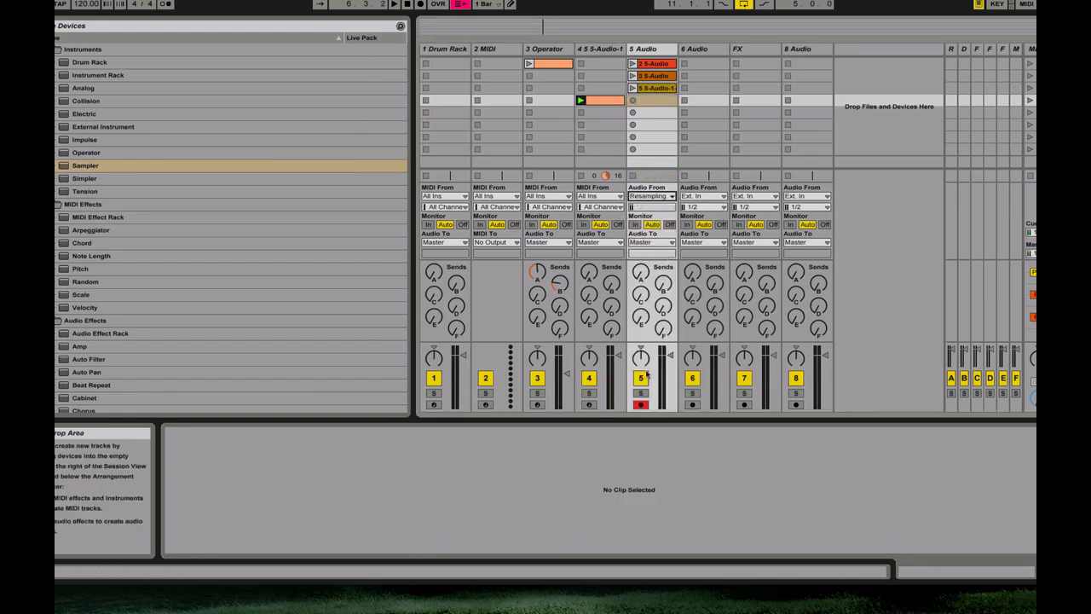
pyautogui.click(633, 101)
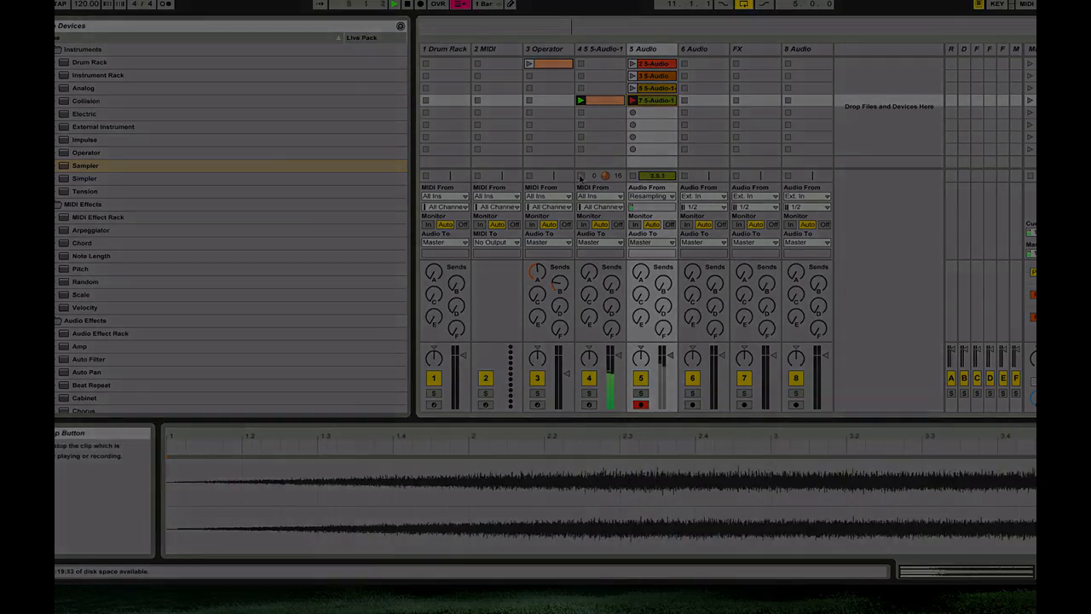
pyautogui.press('space')
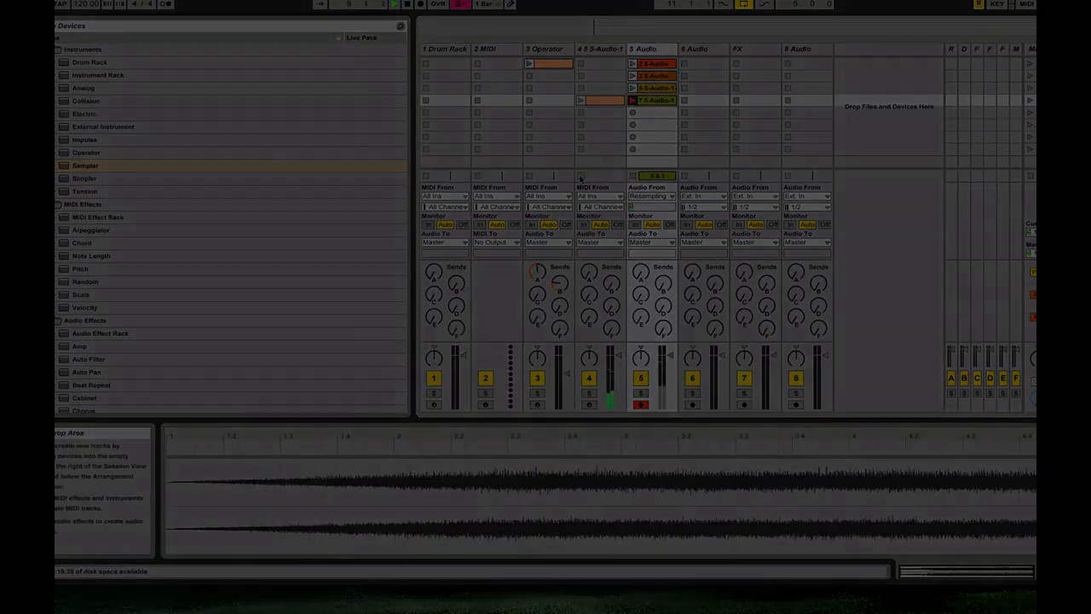